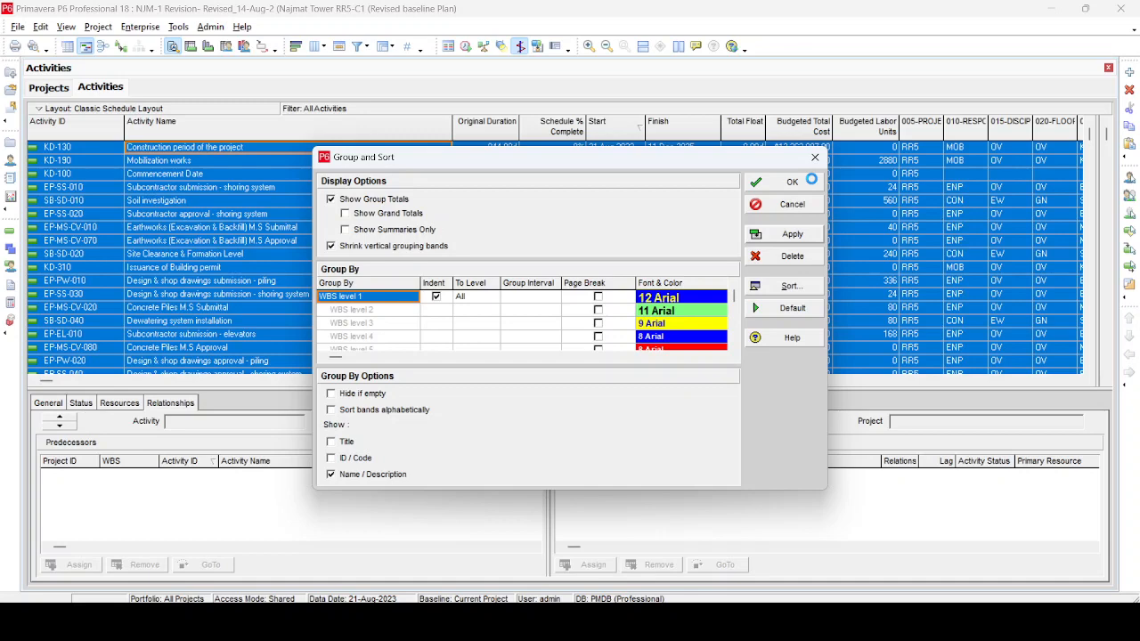
Remove the WBS grouping from the activity table so all activities list ungrouped.
{"action": "left_click", "coordinate": [260, 276]}
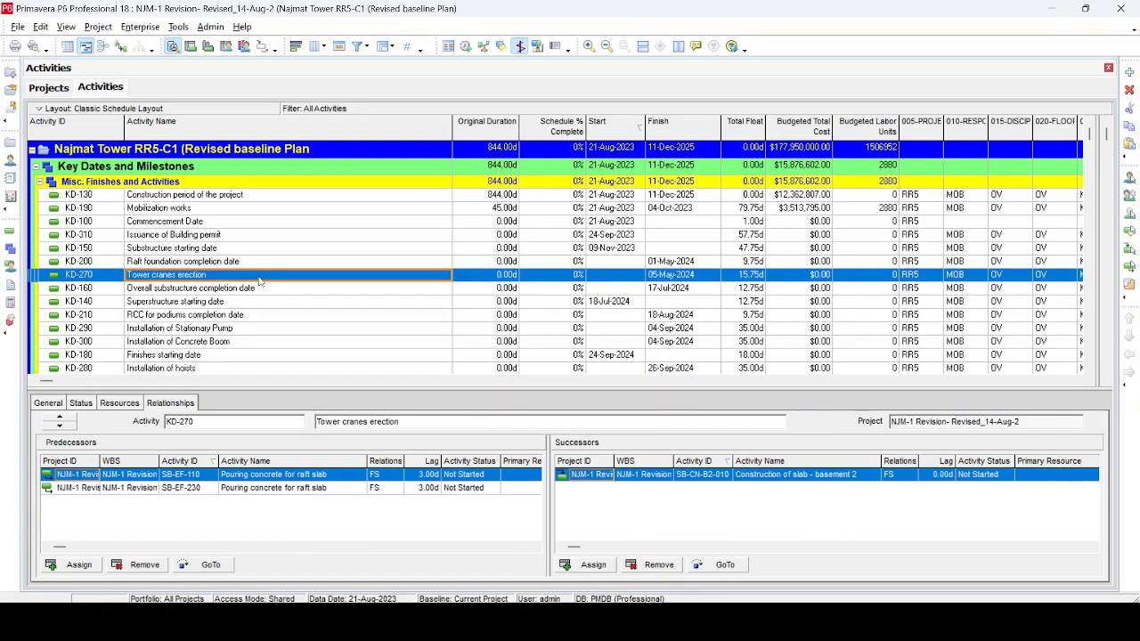
{"action": "scroll", "coordinate": [254, 285], "scroll_direction": "down", "scroll_amount": 3}
{"action": "scroll", "coordinate": [248, 299], "scroll_direction": "up", "scroll_amount": 3}
{"action": "left_click", "coordinate": [385, 46]}
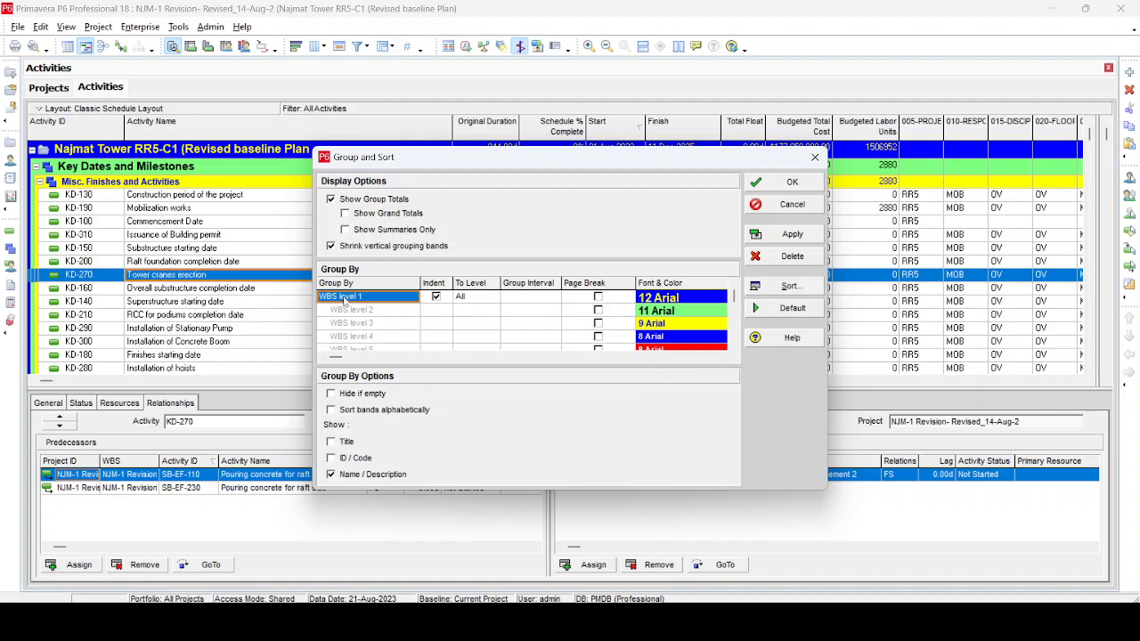
{"action": "left_click", "coordinate": [789, 256]}
{"action": "left_click", "coordinate": [792, 236]}
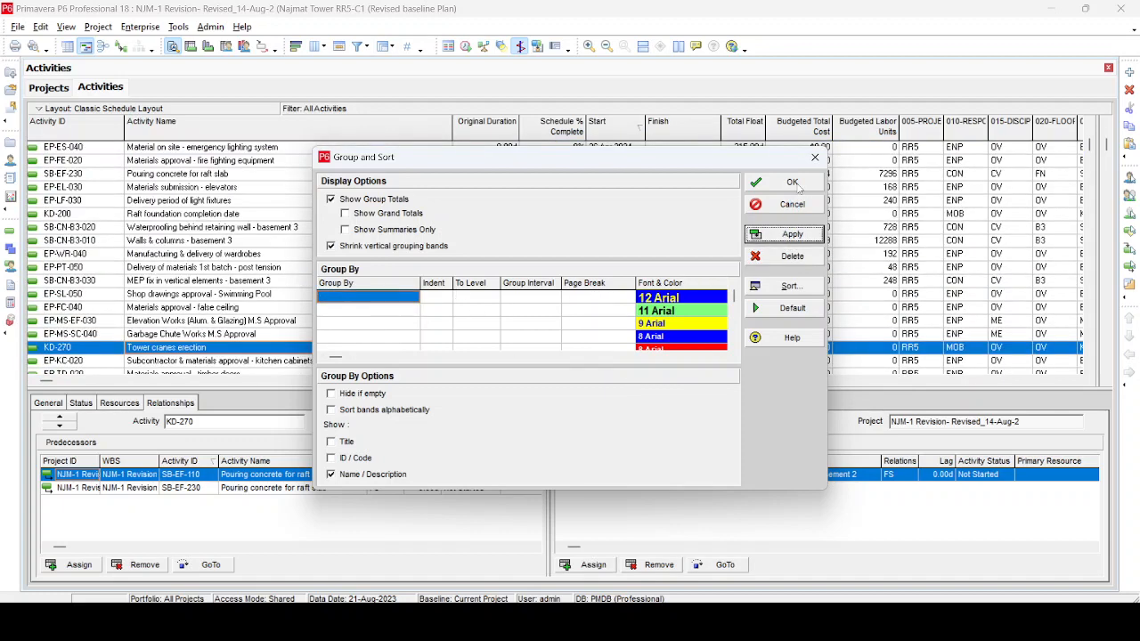
{"action": "left_click", "coordinate": [792, 183]}
Copy all the activities and paste them into the Excel workbook's Program sheet starting at cell A1.
{"action": "left_click", "coordinate": [224, 257]}
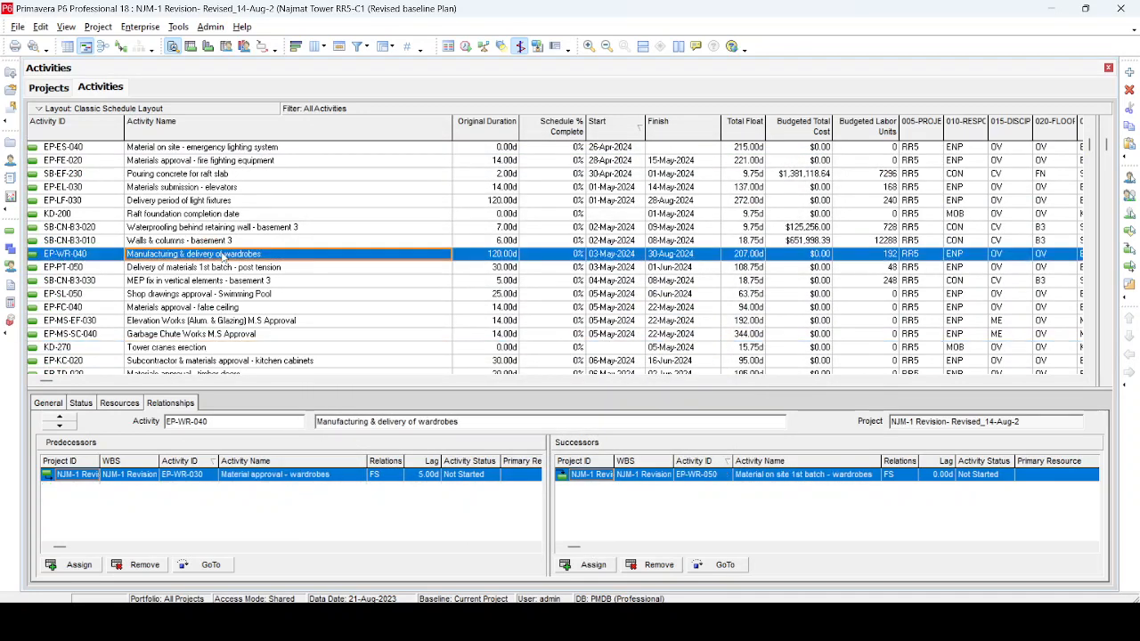
{"action": "key", "text": "ctrl+a"}
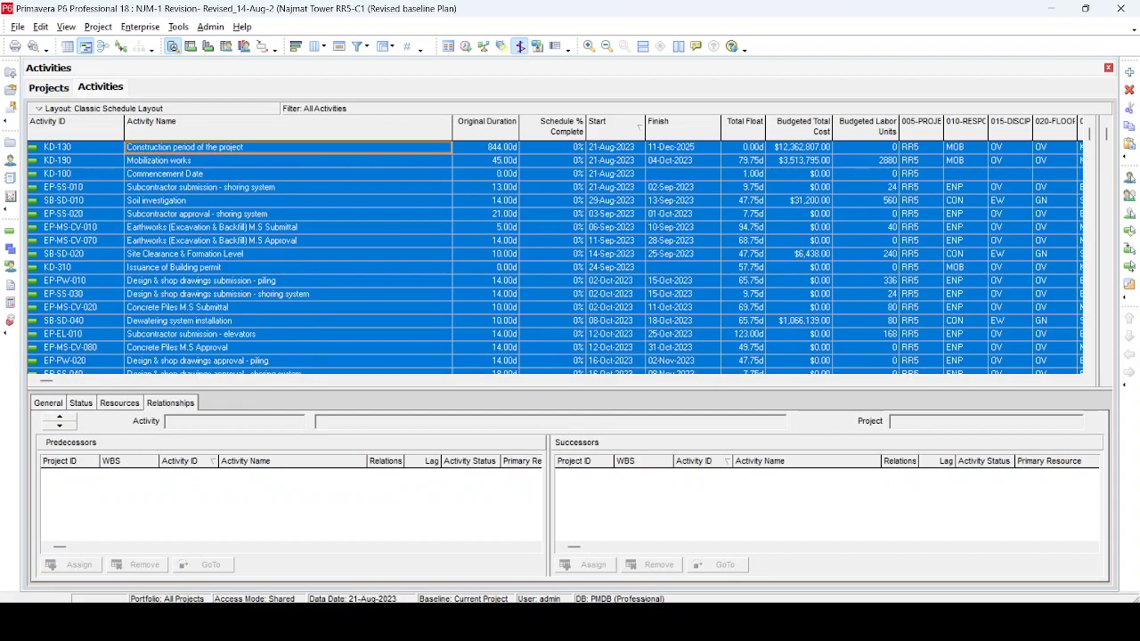
{"action": "key", "text": "alt+Tab"}
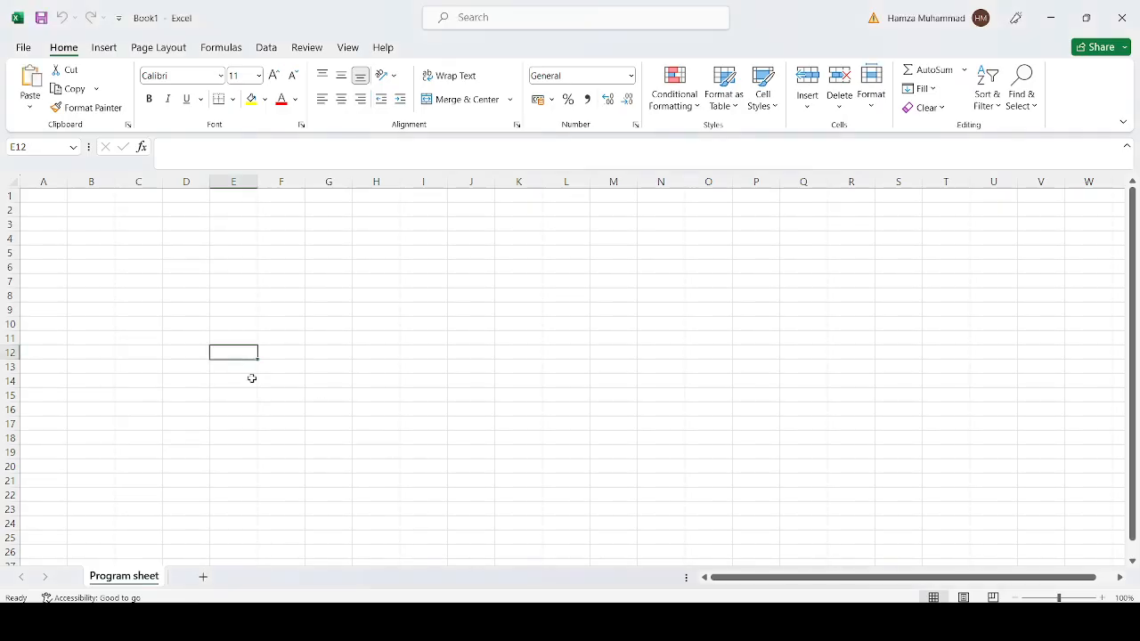
{"action": "left_click", "coordinate": [55, 195]}
{"action": "key", "text": "ctrl+v"}
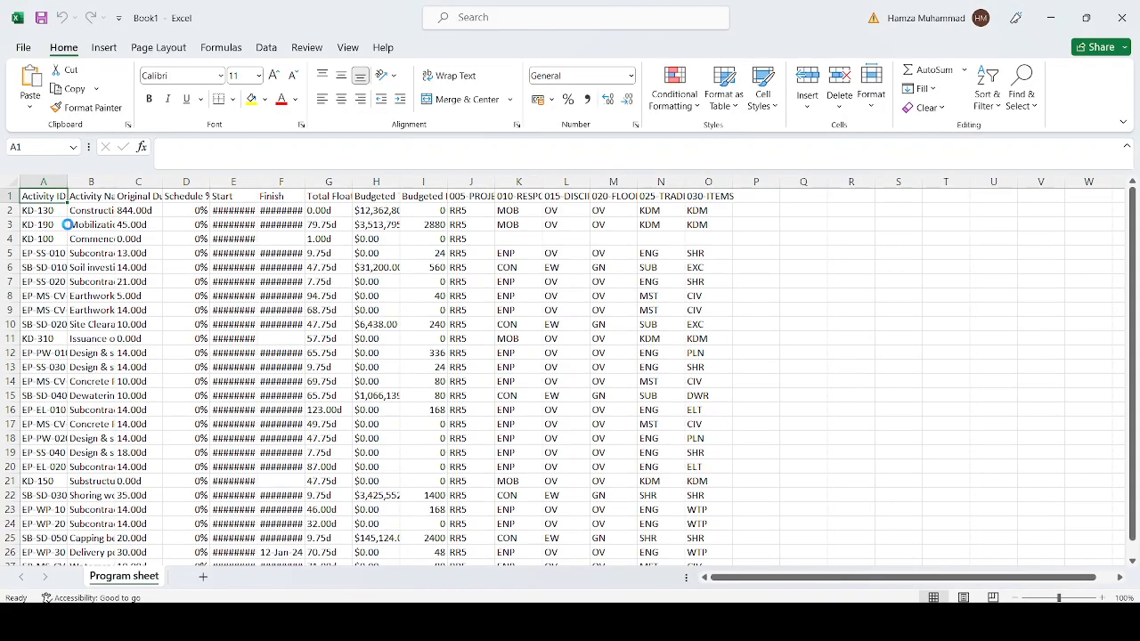
{"action": "left_click", "coordinate": [205, 465]}
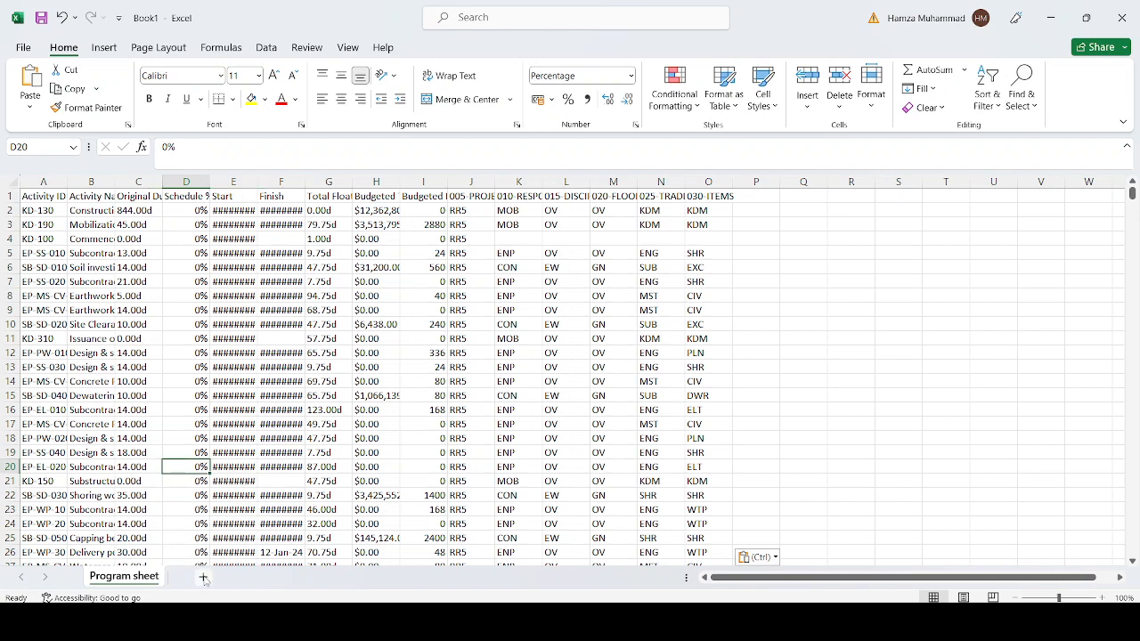
Add a new worksheet and name it "XLOOKUP sheet".
{"action": "left_click", "coordinate": [203, 579]}
{"action": "double_click", "coordinate": [204, 577]}
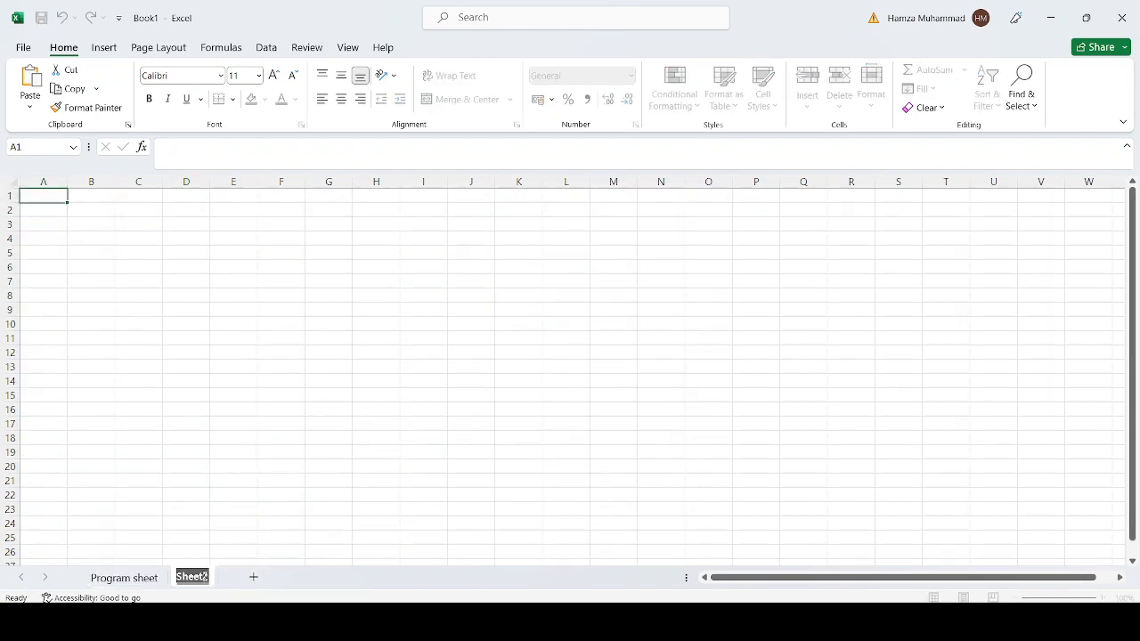
{"action": "type", "text": "XLO"}
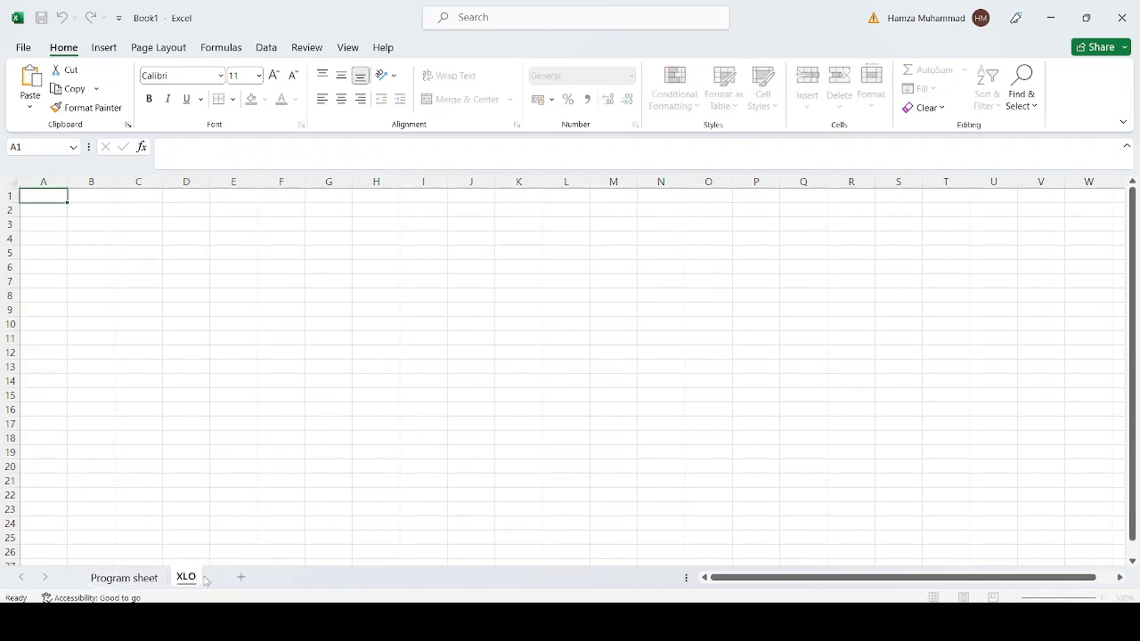
{"action": "type", "text": "OKUP sheet"}
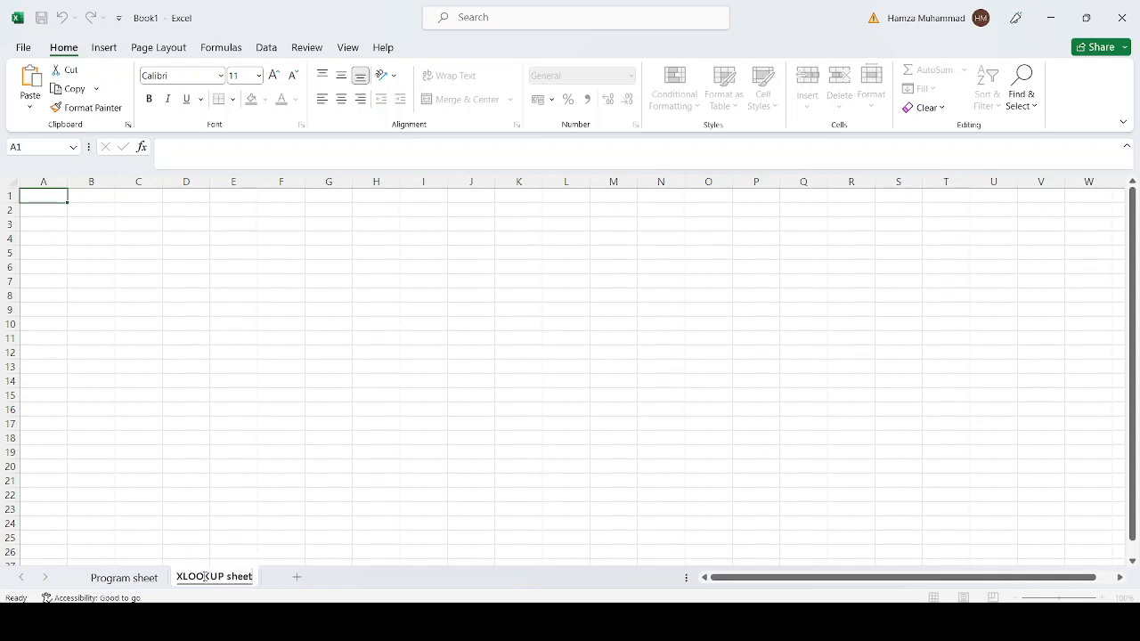
{"action": "key", "text": "Return"}
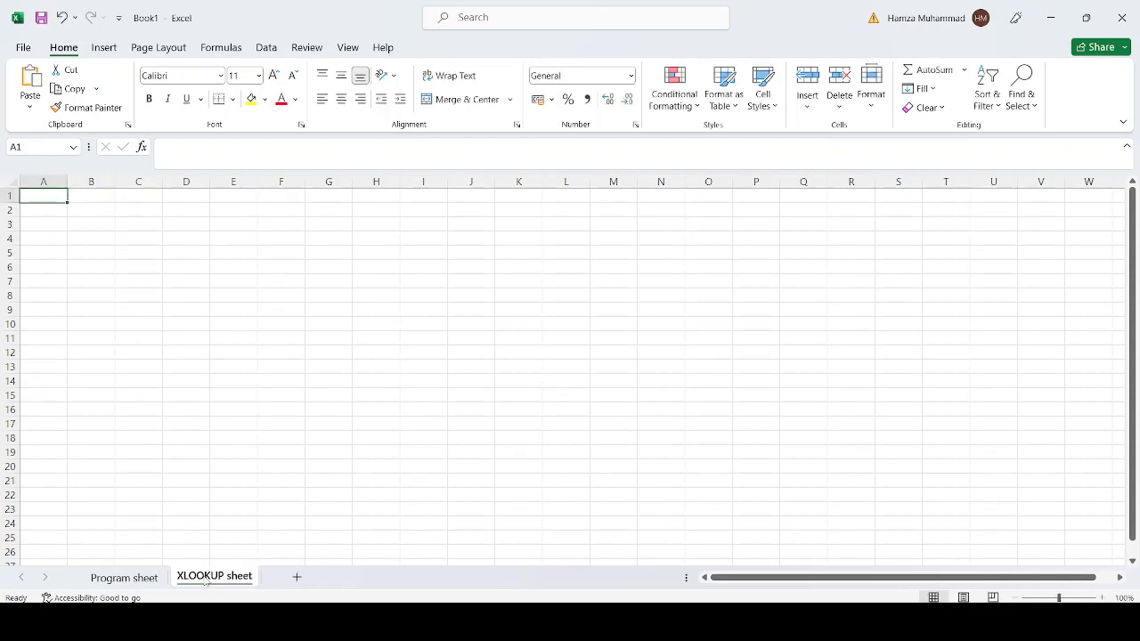
Enter the label "Lookup Value" in C3 and move it to B3.
{"action": "left_click", "coordinate": [129, 223]}
{"action": "type", "text": "Lookup Value"}
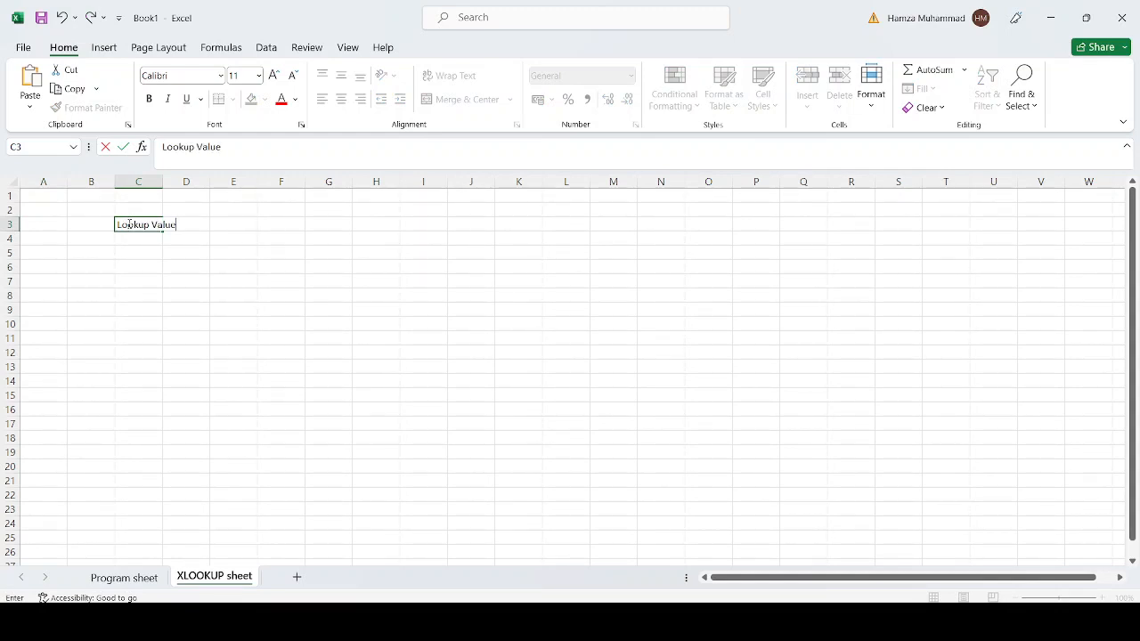
{"action": "key", "text": "Return"}
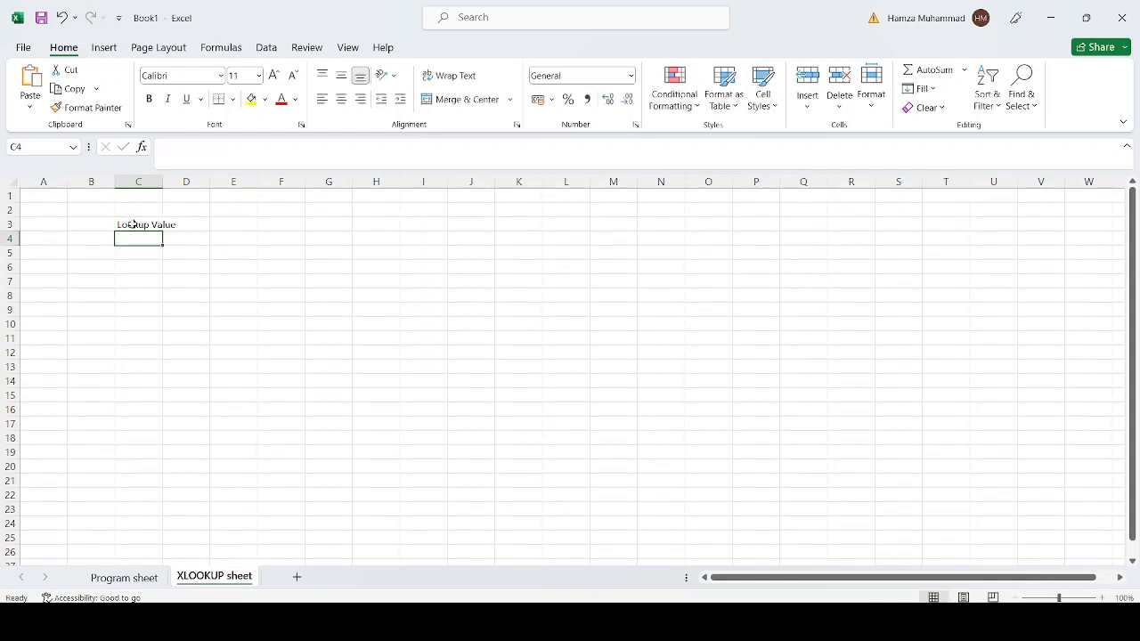
{"action": "left_click", "coordinate": [132, 225]}
{"action": "left_click_drag", "start_coordinate": [132, 224], "coordinate": [90, 225]}
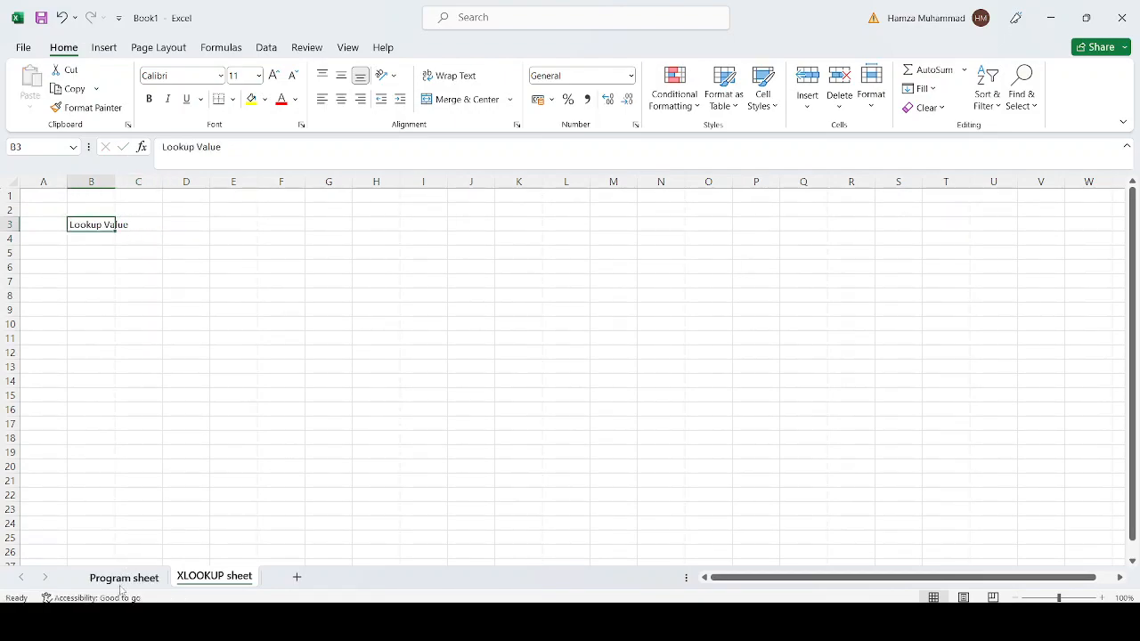
Copy the activity ID SP-CN-37-050 from cell A2172 of the Program sheet.
{"action": "left_click", "coordinate": [124, 577]}
{"action": "left_click_drag", "start_coordinate": [1134, 196], "coordinate": [1133, 424]}
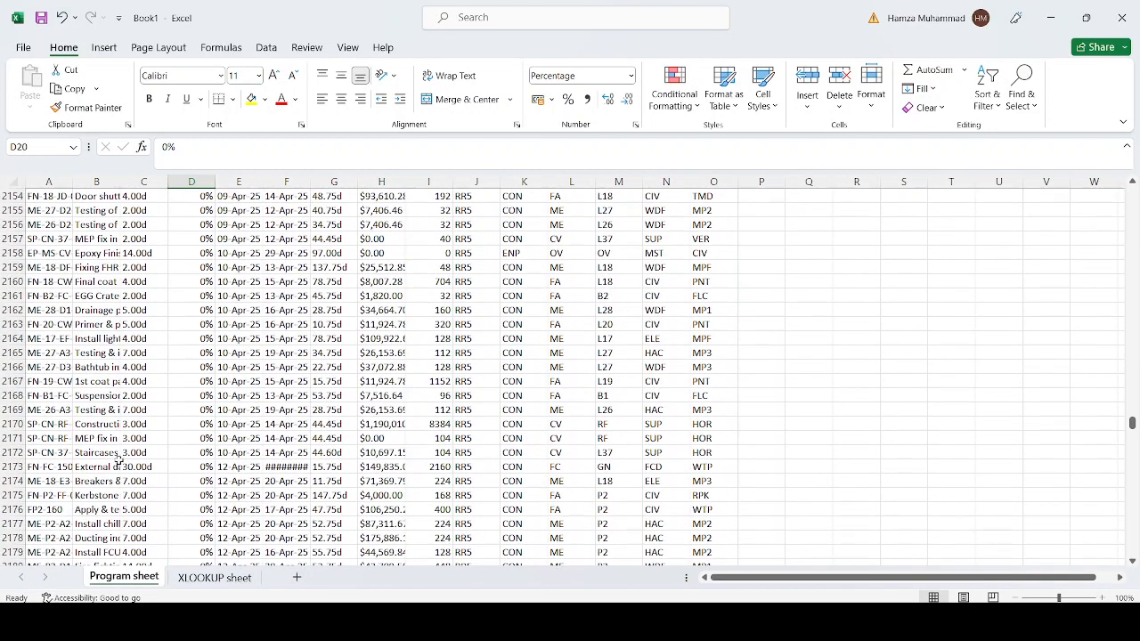
{"action": "left_click", "coordinate": [55, 453]}
{"action": "left_click_drag", "start_coordinate": [246, 146], "coordinate": [162, 147]}
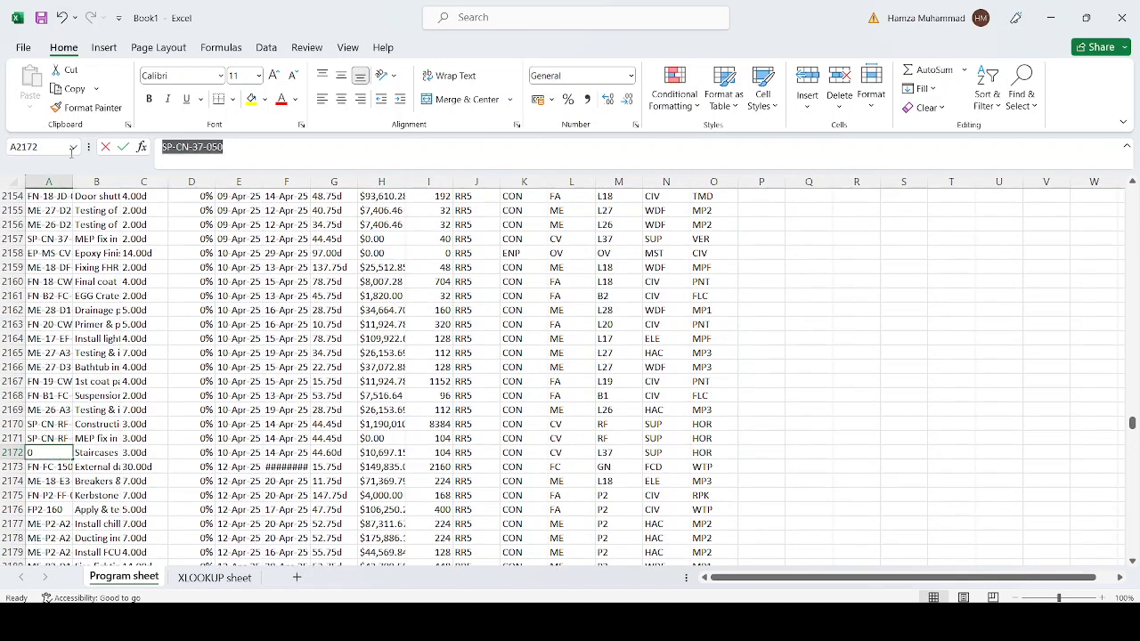
{"action": "key", "text": "ctrl+c"}
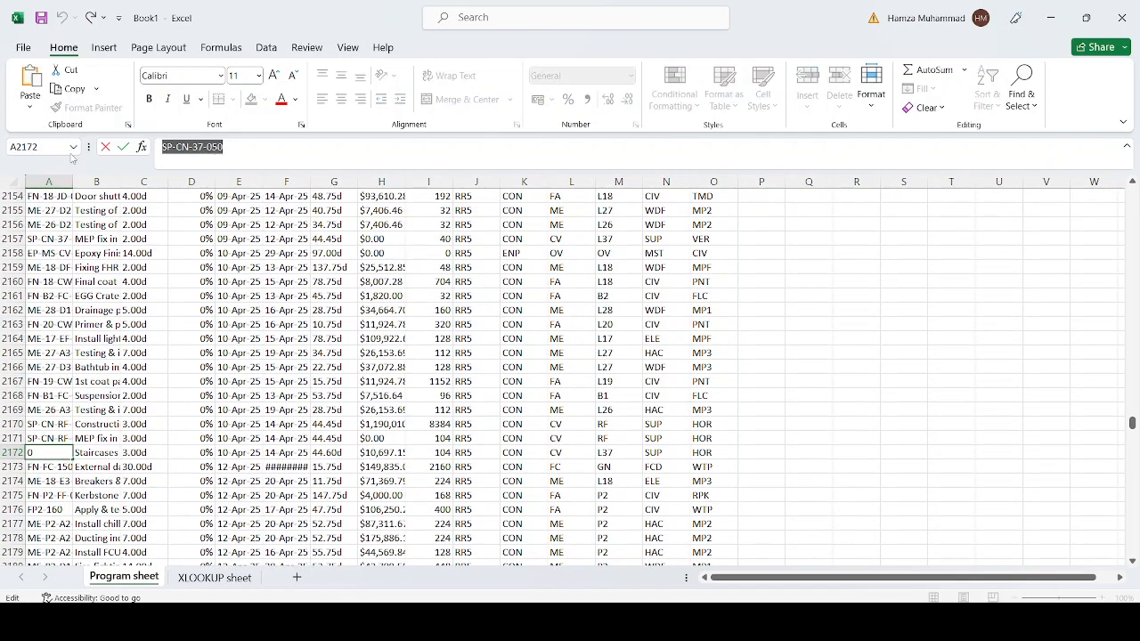
{"action": "key", "text": "Escape"}
Paste the copied activity ID into D3 of the XLOOKUP sheet.
{"action": "left_click", "coordinate": [214, 577]}
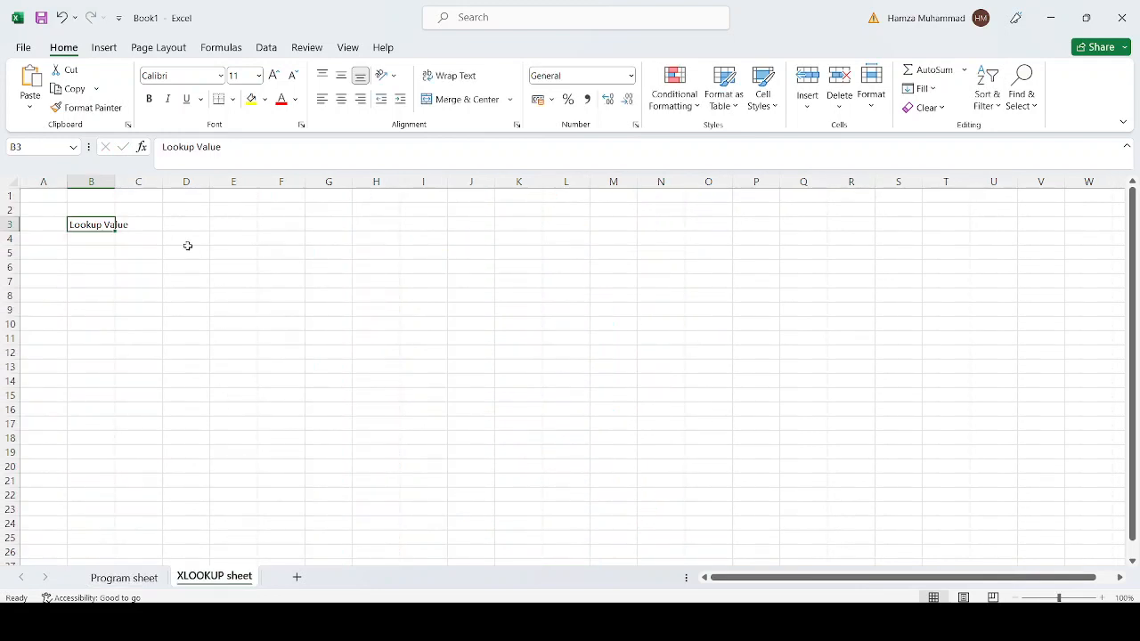
{"action": "left_click", "coordinate": [170, 220]}
{"action": "double_click", "coordinate": [170, 220]}
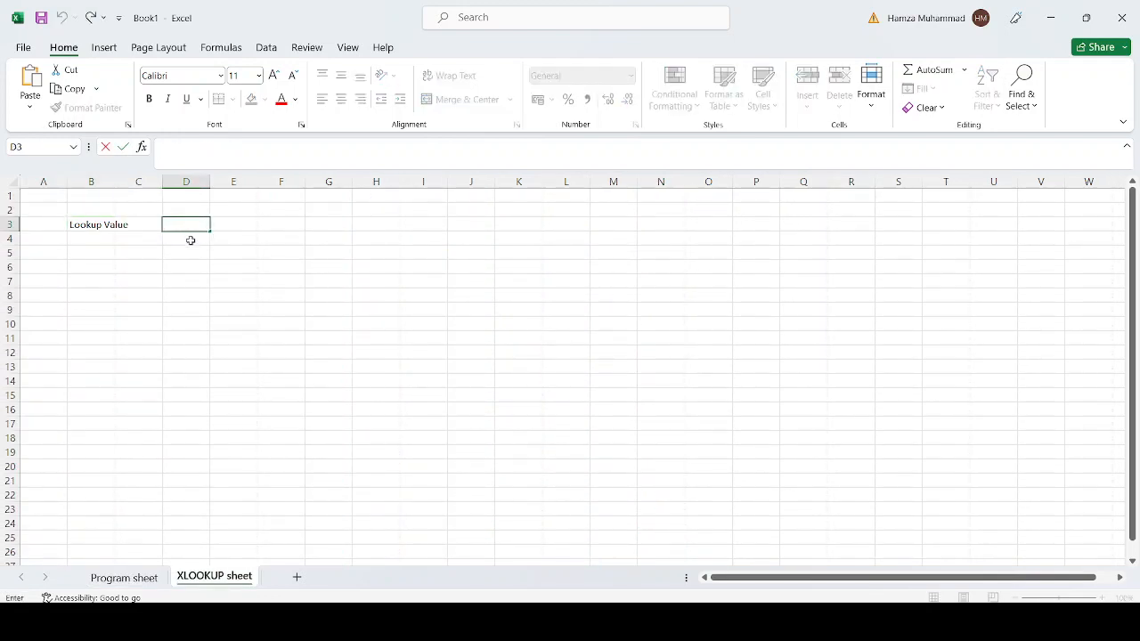
{"action": "key", "text": "ctrl+v"}
{"action": "key", "text": "Return"}
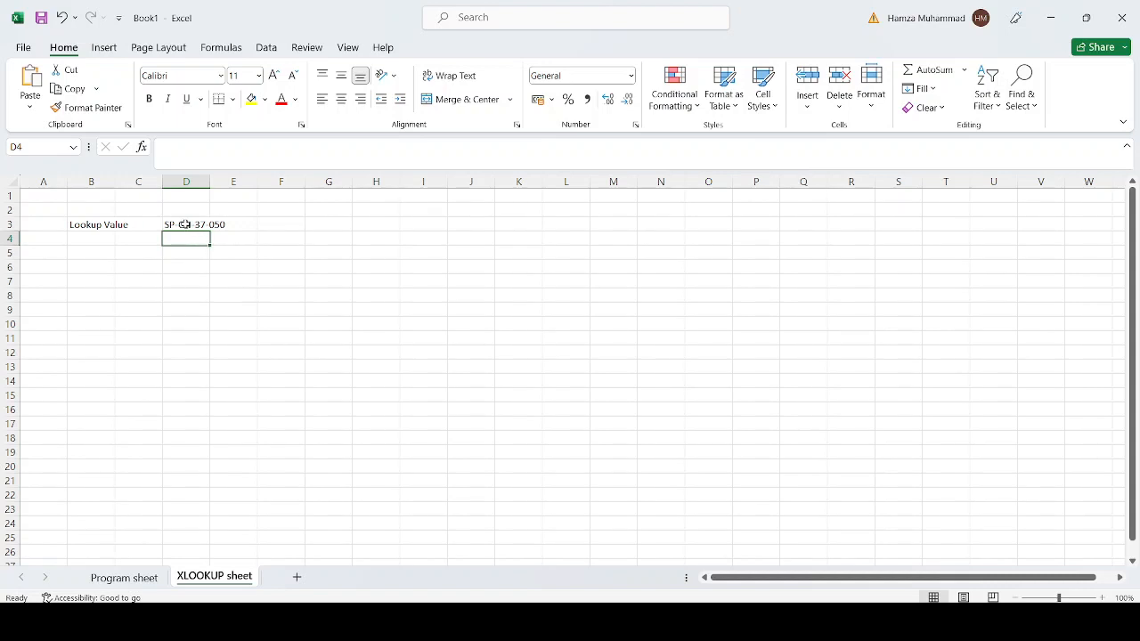
Begin an XLOOKUP formula in G3 with D3 as its lookup value.
{"action": "left_click", "coordinate": [329, 224]}
{"action": "type", "text": "="}
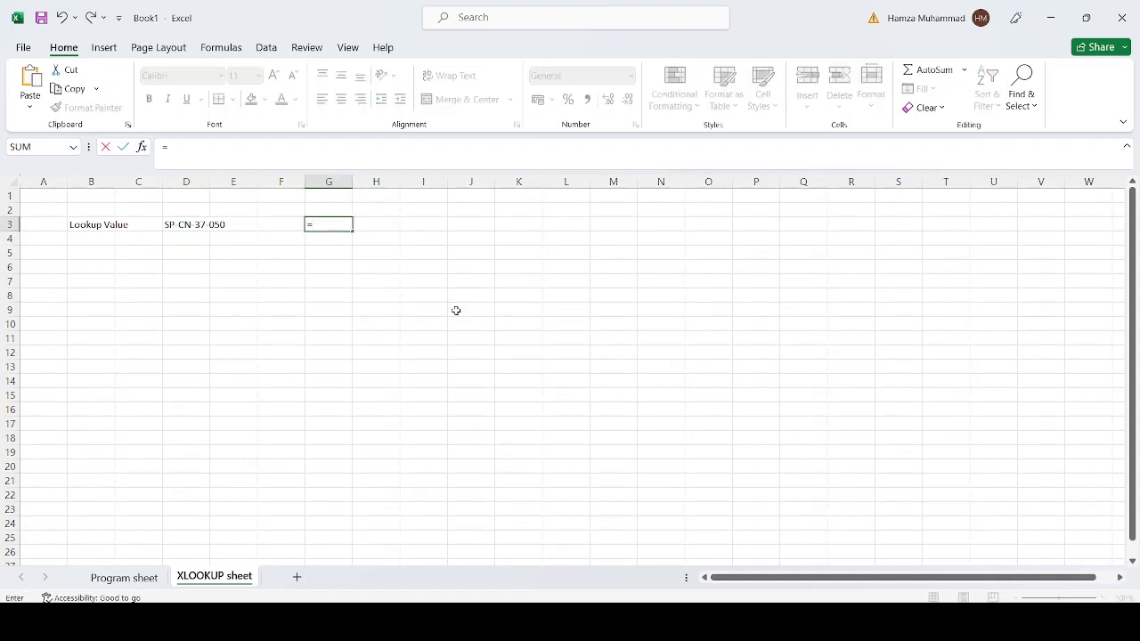
{"action": "type", "text": "xl"}
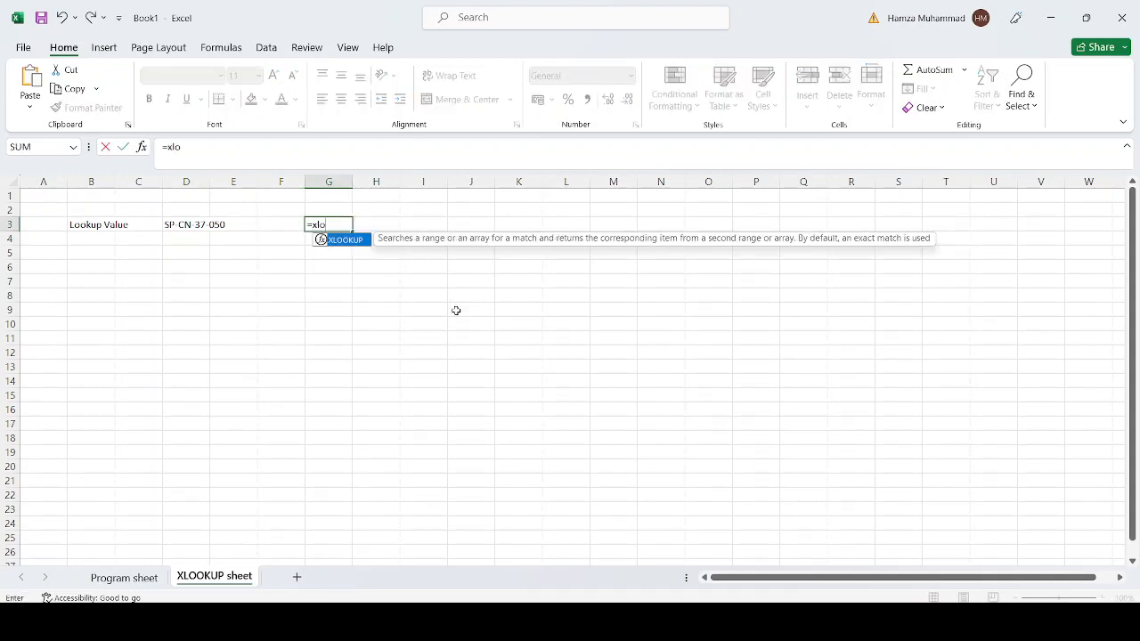
{"action": "type", "text": "o"}
{"action": "key", "text": "Tab"}
{"action": "left_click", "coordinate": [193, 222]}
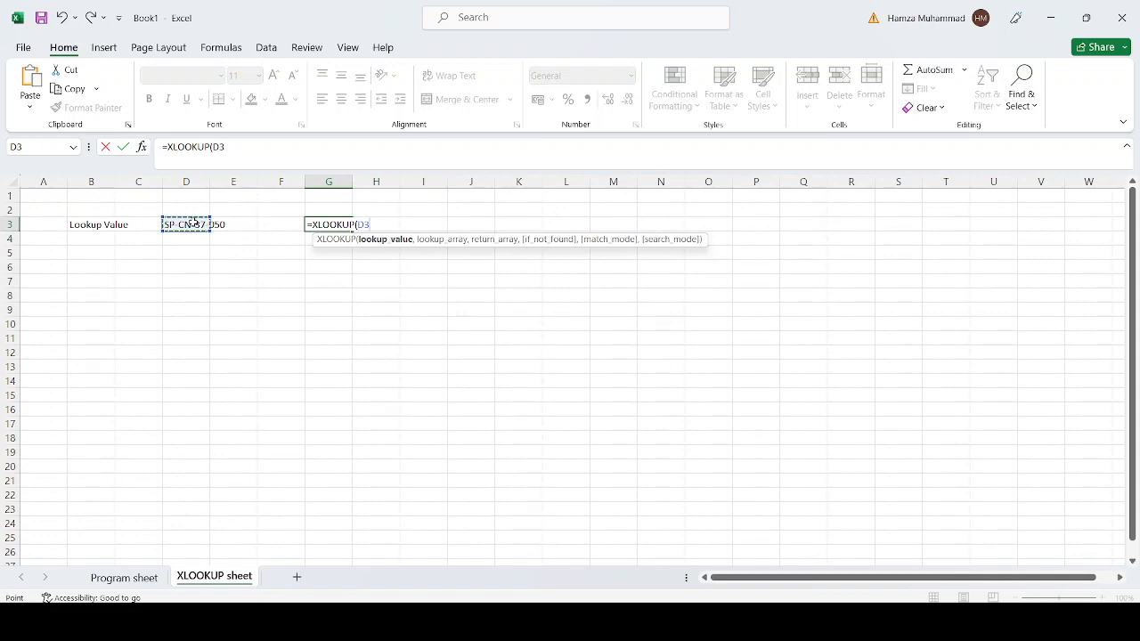
{"action": "type", "text": ","}
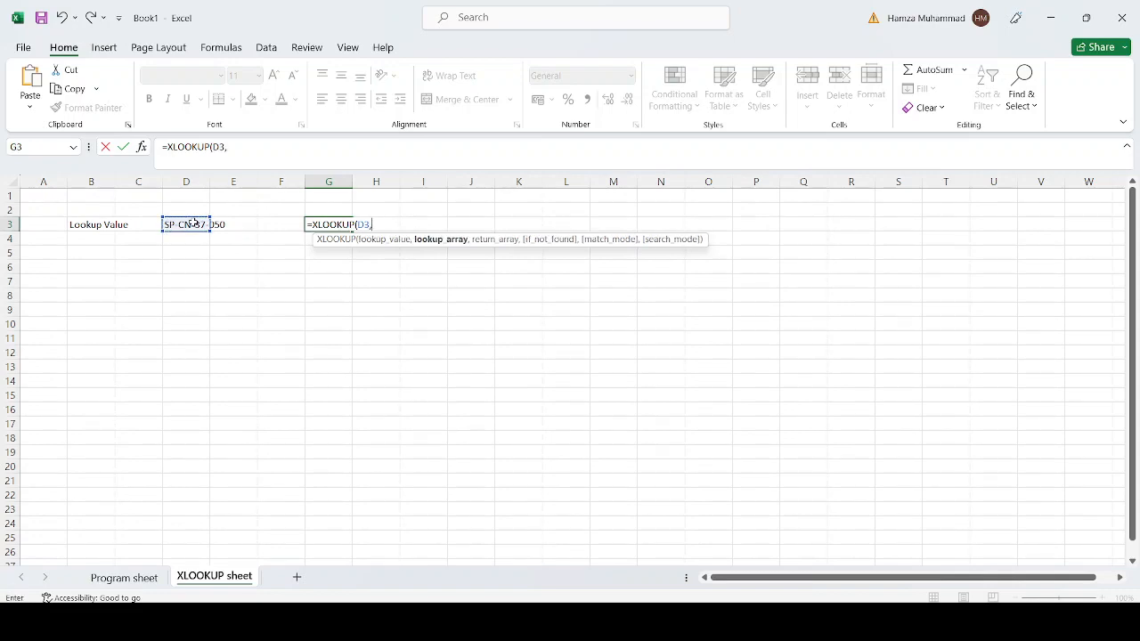
Set the formula's lookup array to column A of the Program sheet as the absolute reference $A:$A.
{"action": "left_click", "coordinate": [124, 579]}
{"action": "scroll", "coordinate": [356, 375], "scroll_direction": "up", "scroll_amount": 20}
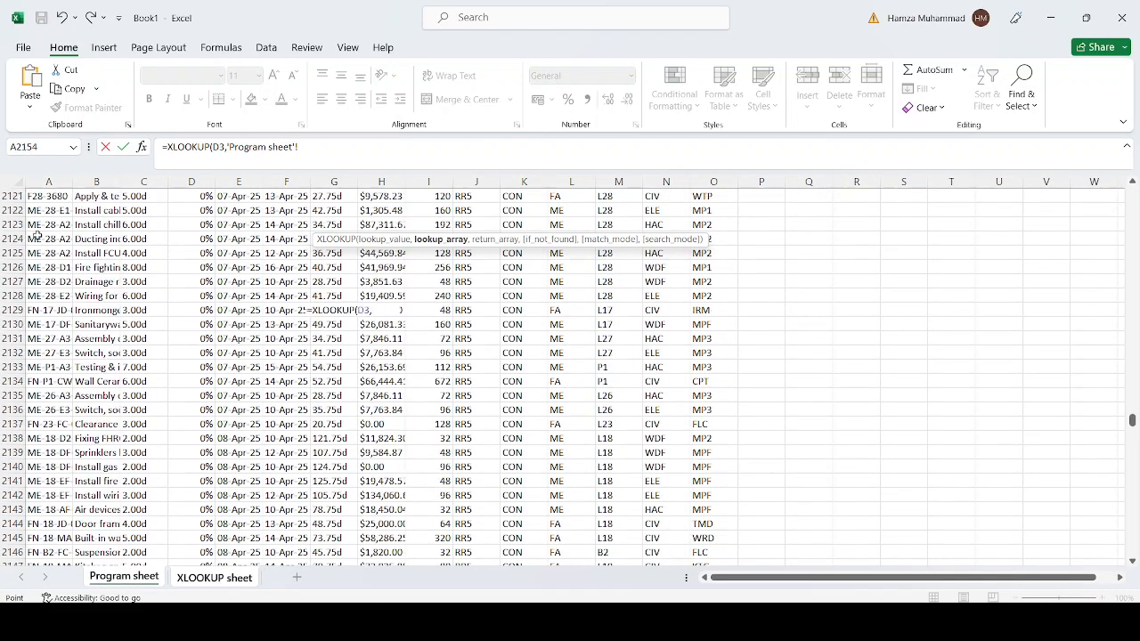
{"action": "left_click", "coordinate": [50, 183]}
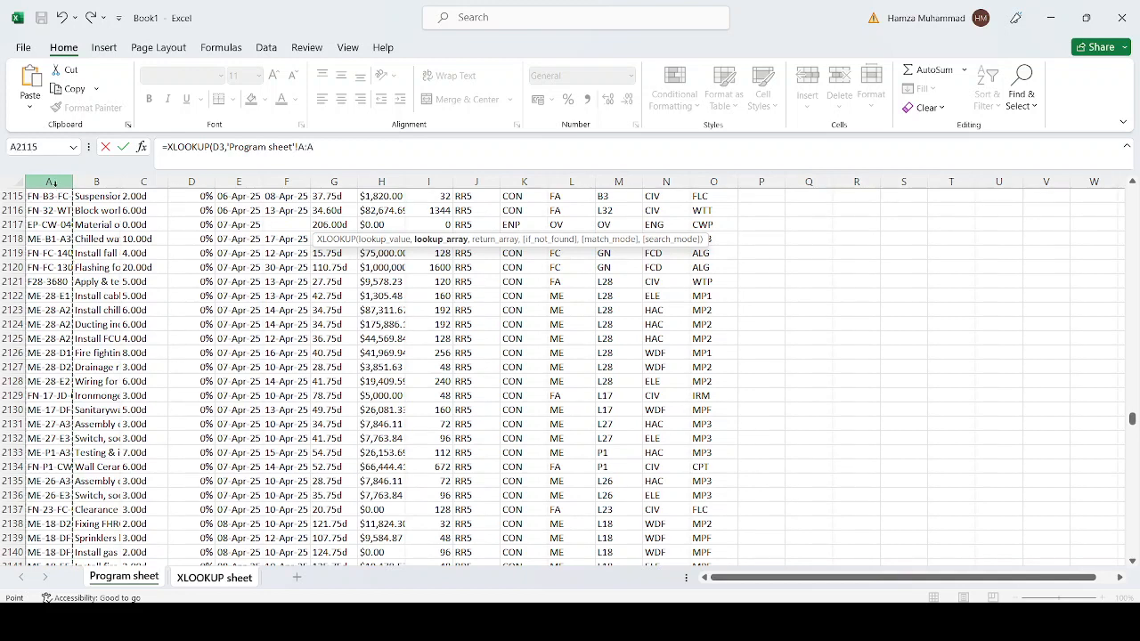
{"action": "key", "text": "F4"}
{"action": "type", "text": ","}
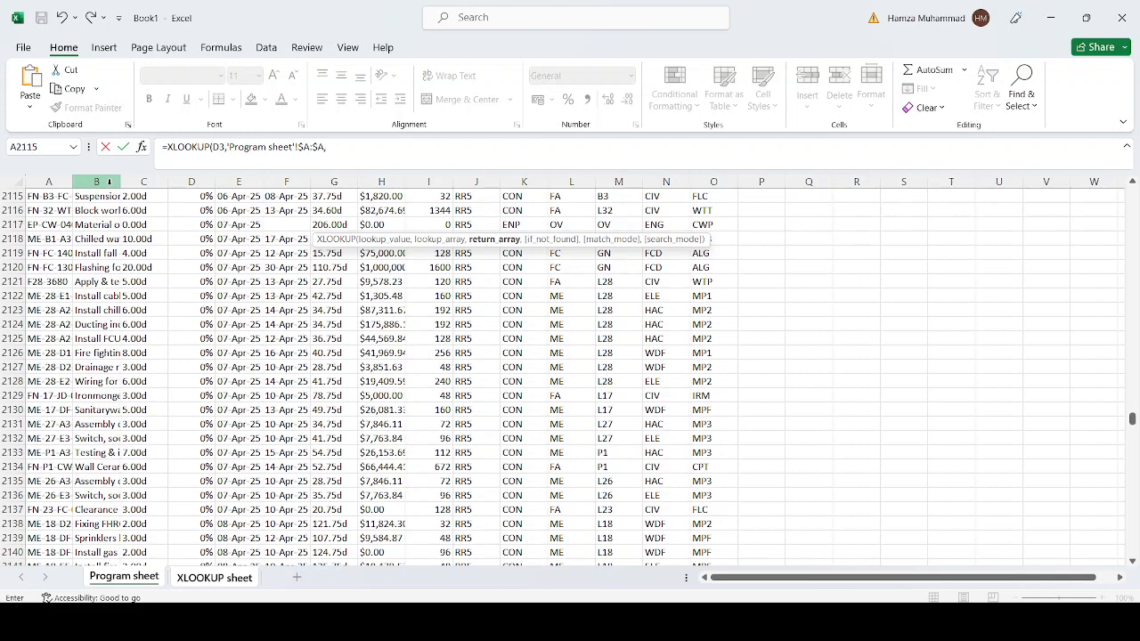
Set the return array to the Program sheet's column B as the absolute reference $B:$B and complete the formula.
{"action": "left_click", "coordinate": [109, 181]}
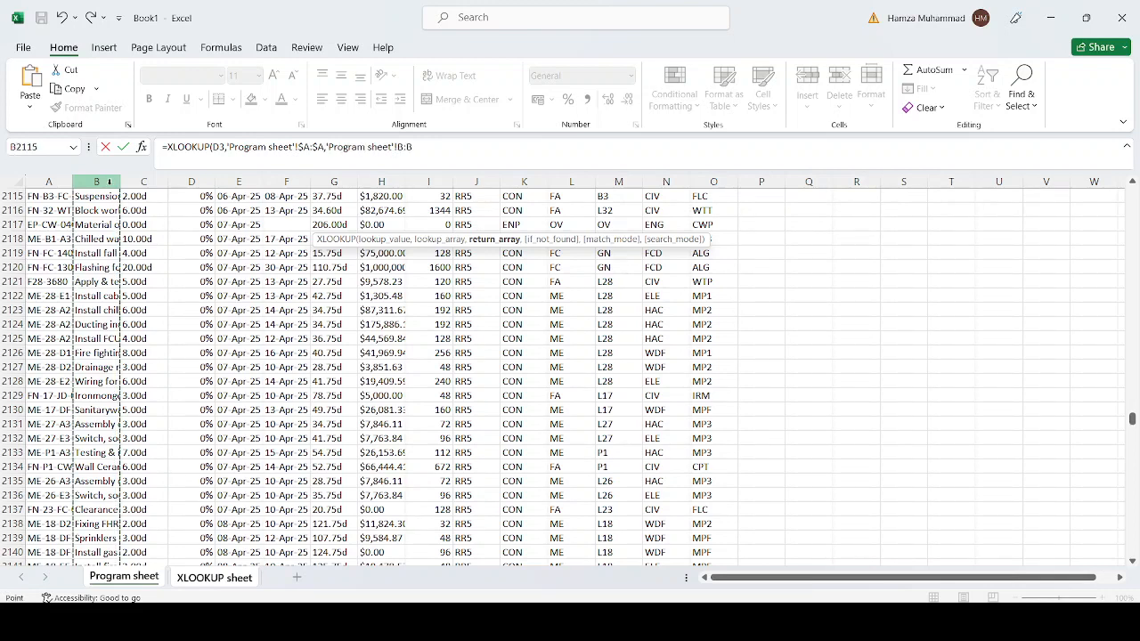
{"action": "key", "text": "F4"}
{"action": "type", "text": ")"}
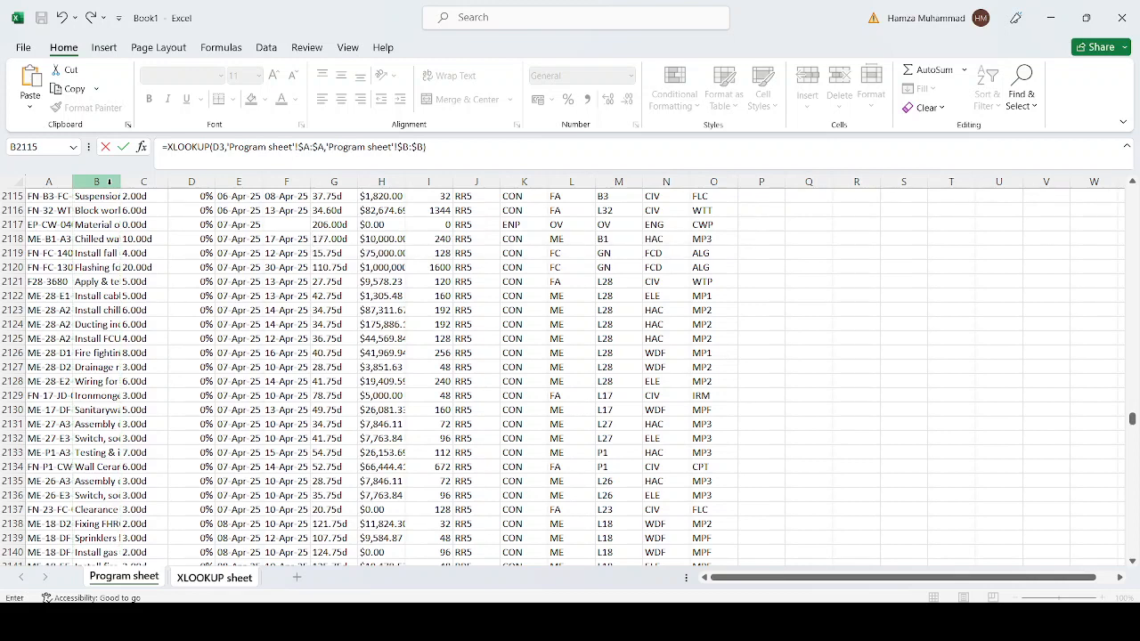
{"action": "key", "text": "Return"}
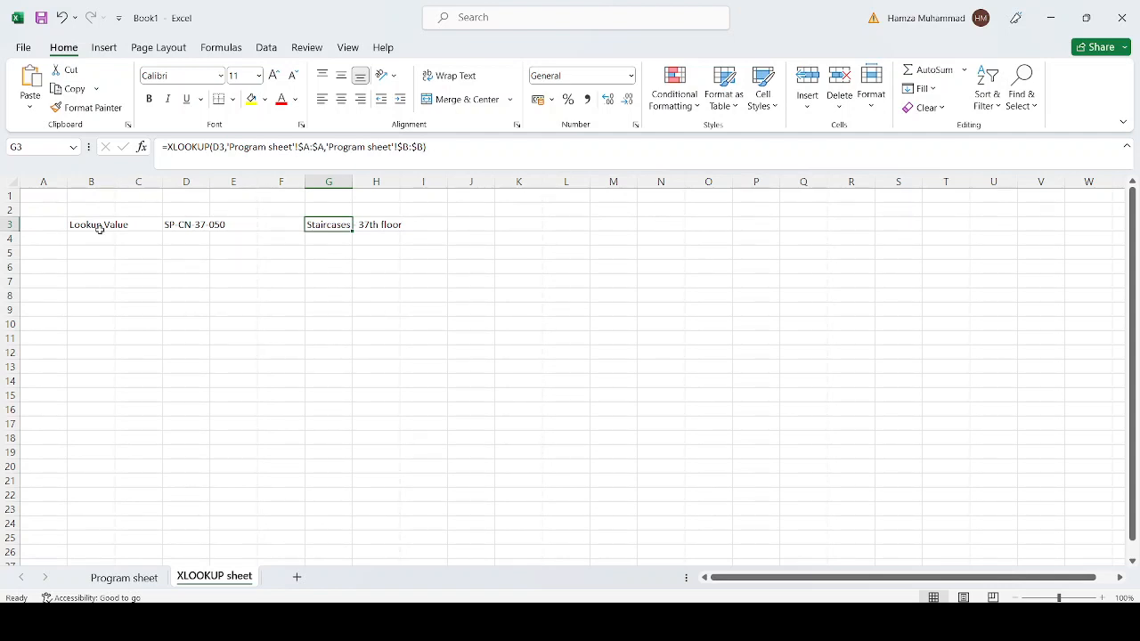
Autofit all column widths on the Program sheet, and narrow columns B and D.
{"action": "left_click", "coordinate": [118, 578]}
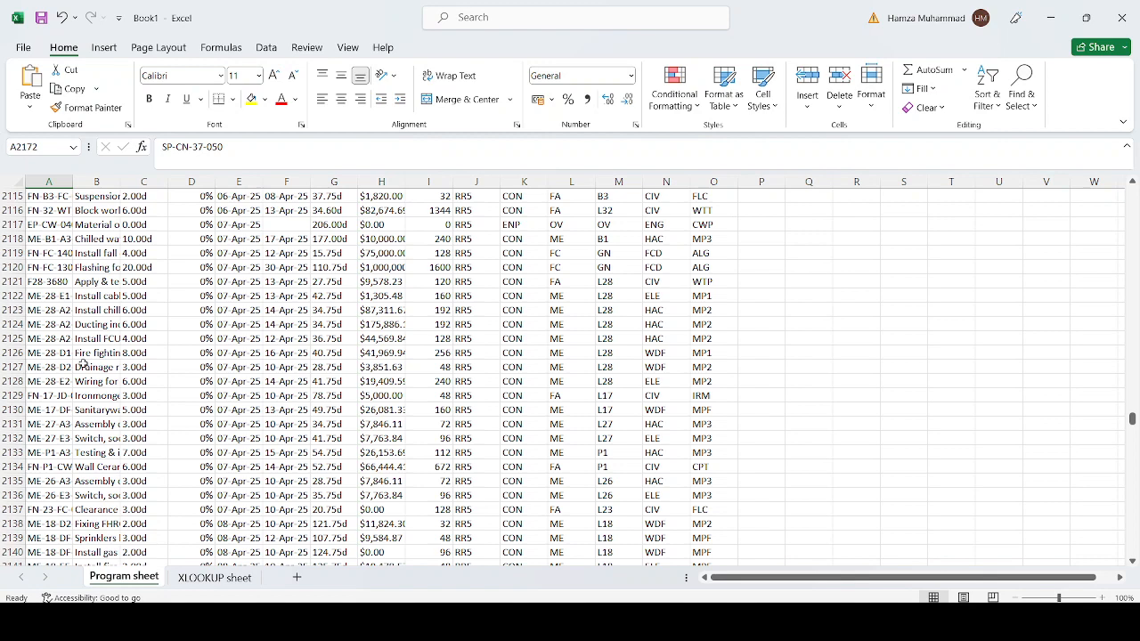
{"action": "left_click", "coordinate": [18, 182]}
{"action": "double_click", "coordinate": [74, 182]}
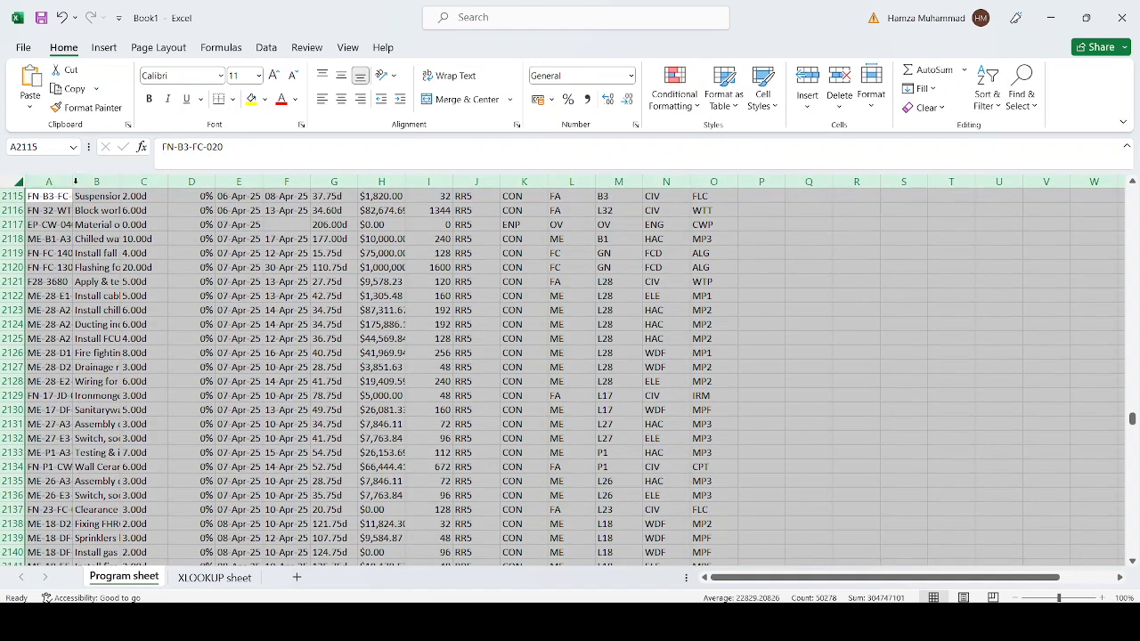
{"action": "left_click", "coordinate": [170, 339]}
{"action": "left_click_drag", "start_coordinate": [514, 183], "coordinate": [405, 183]}
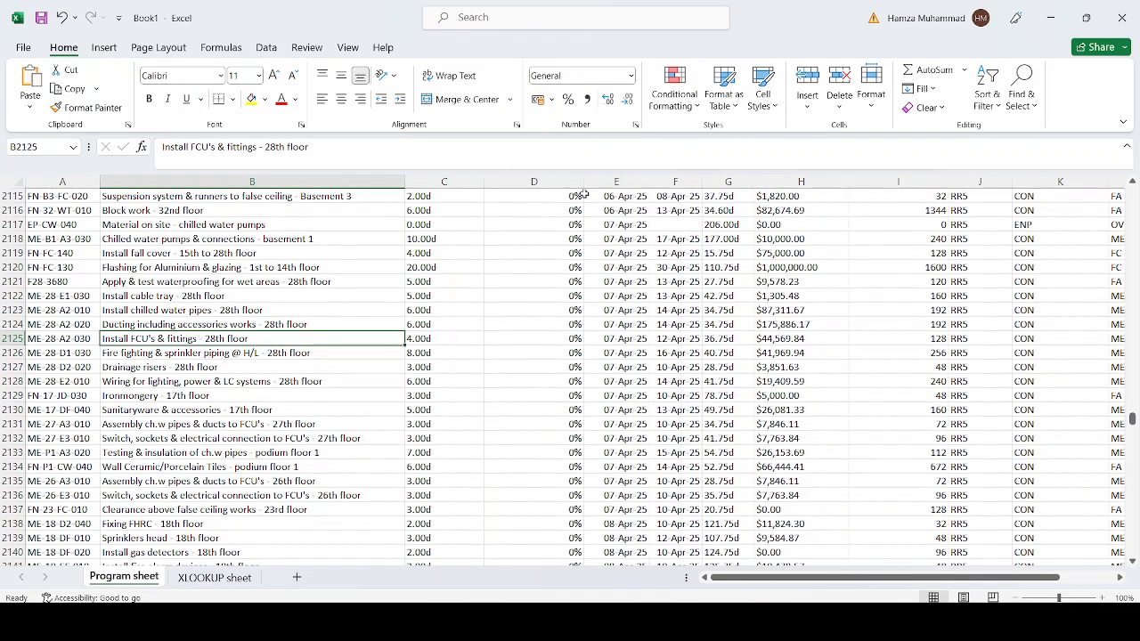
{"action": "left_click_drag", "start_coordinate": [584, 183], "coordinate": [545, 186]}
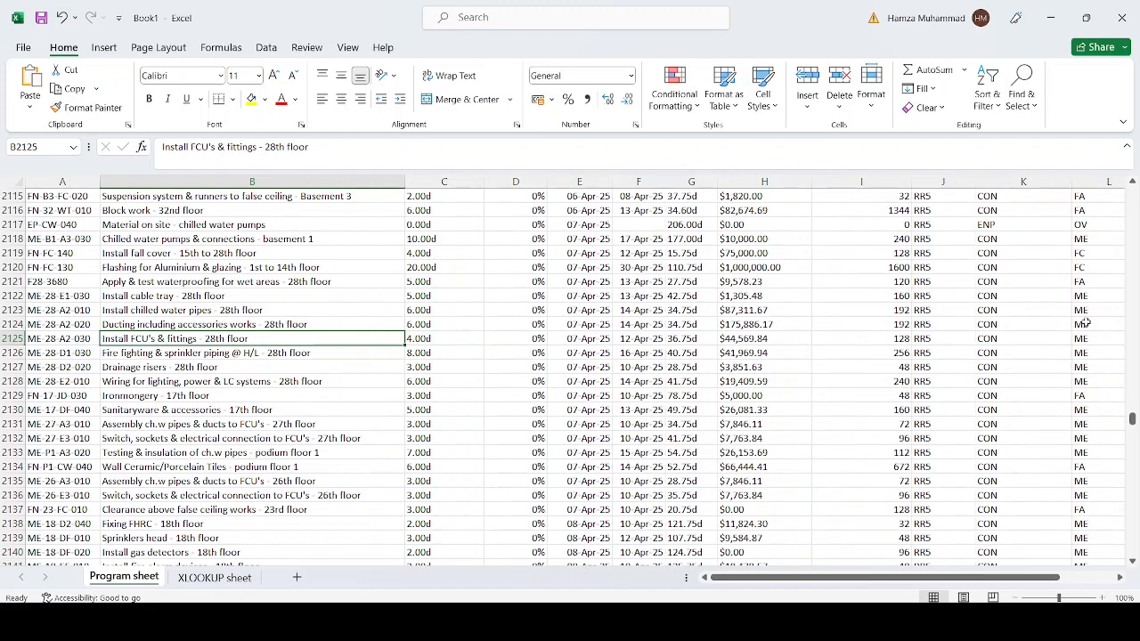
Find activity ID SP-CN-37-050 on the Program sheet and compare its activity name with the XLOOKUP result.
{"action": "left_click_drag", "start_coordinate": [1132, 419], "coordinate": [1132, 189]}
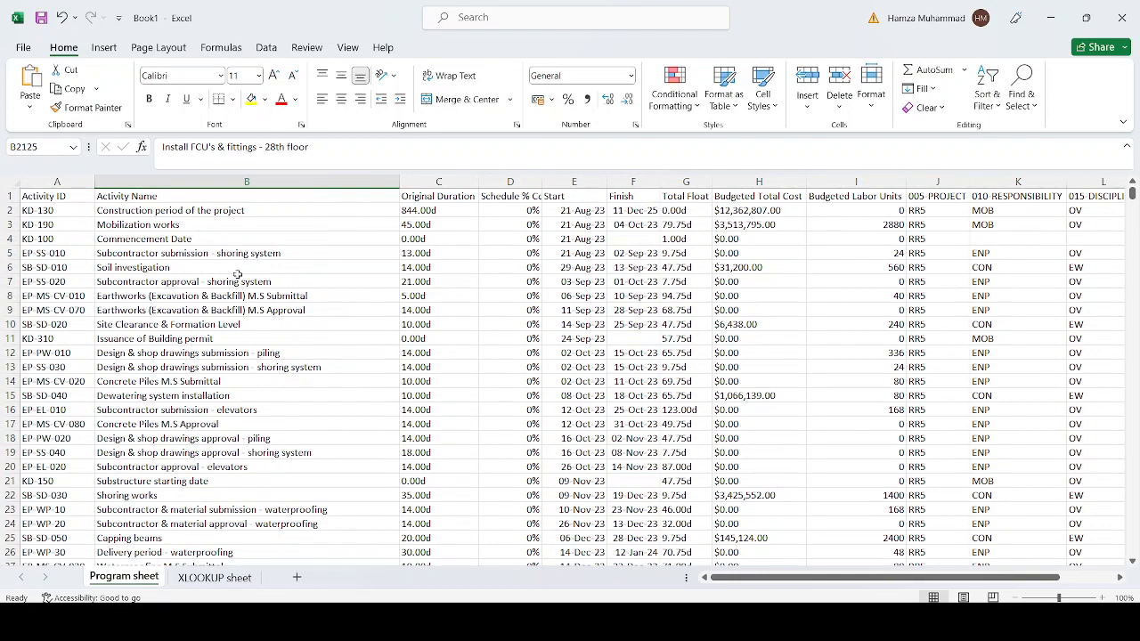
{"action": "left_click", "coordinate": [56, 267]}
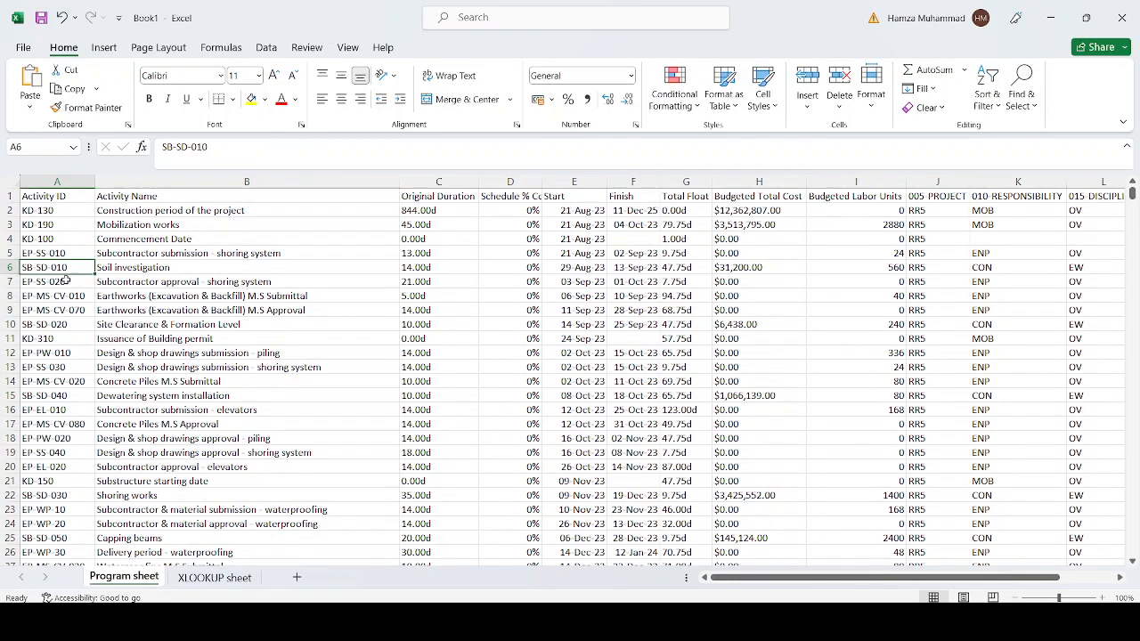
{"action": "key", "text": "ctrl+f"}
{"action": "key", "text": "ctrl+v"}
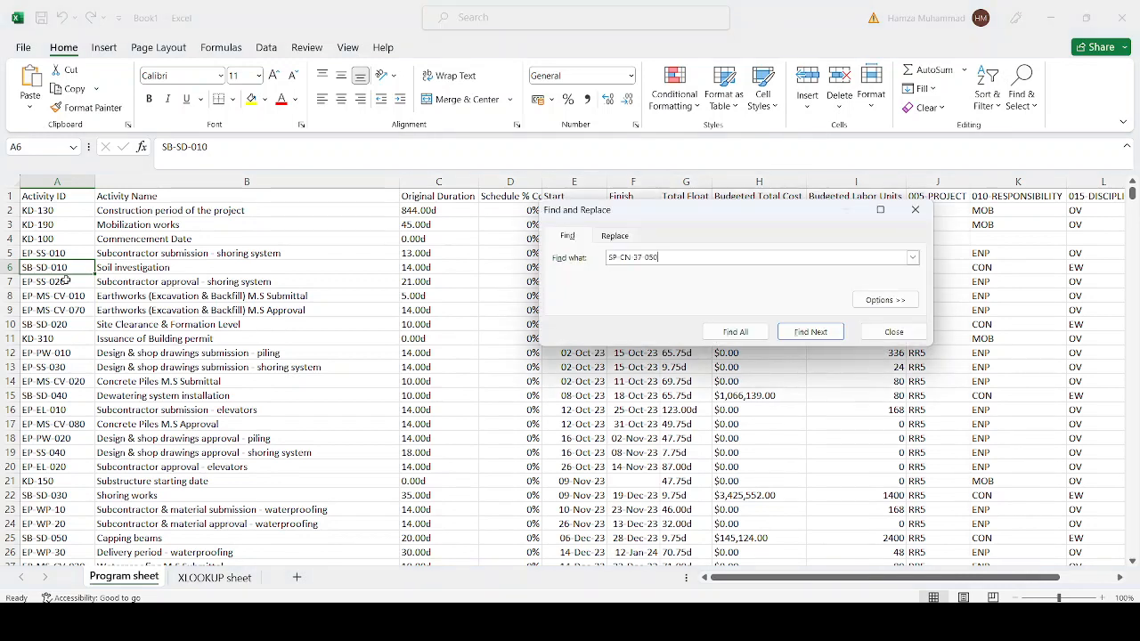
{"action": "left_click", "coordinate": [810, 332]}
{"action": "key", "text": "Escape"}
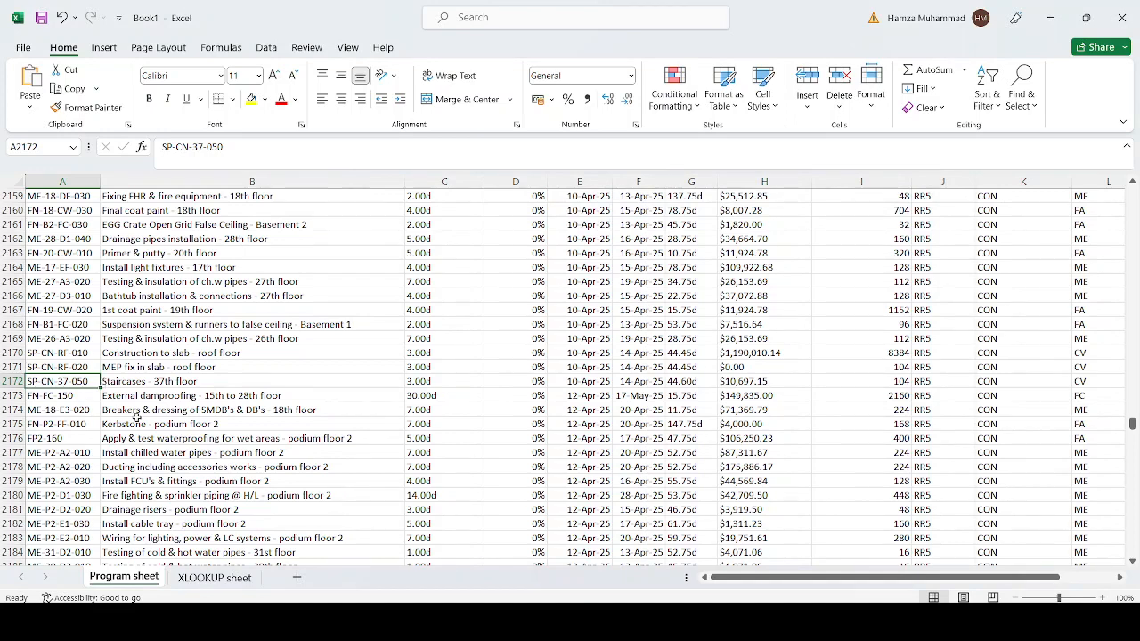
{"action": "left_click", "coordinate": [233, 579]}
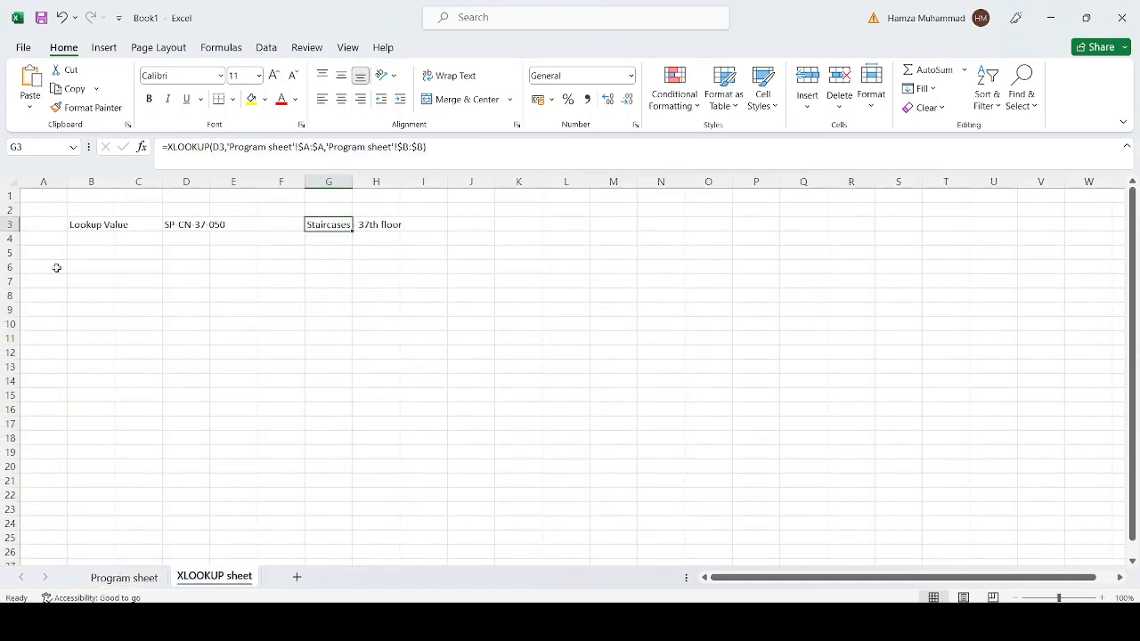
Copy the header row of the Program sheet and insert it at row 12 of the XLOOKUP sheet.
{"action": "left_click", "coordinate": [125, 578]}
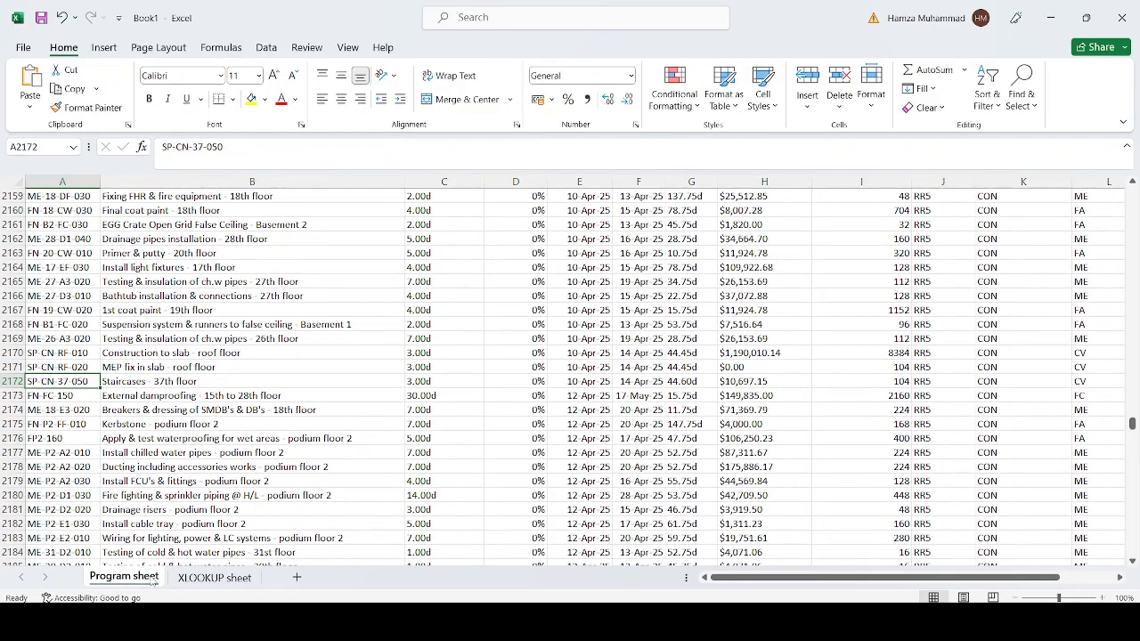
{"action": "left_click_drag", "start_coordinate": [1131, 421], "coordinate": [1130, 191]}
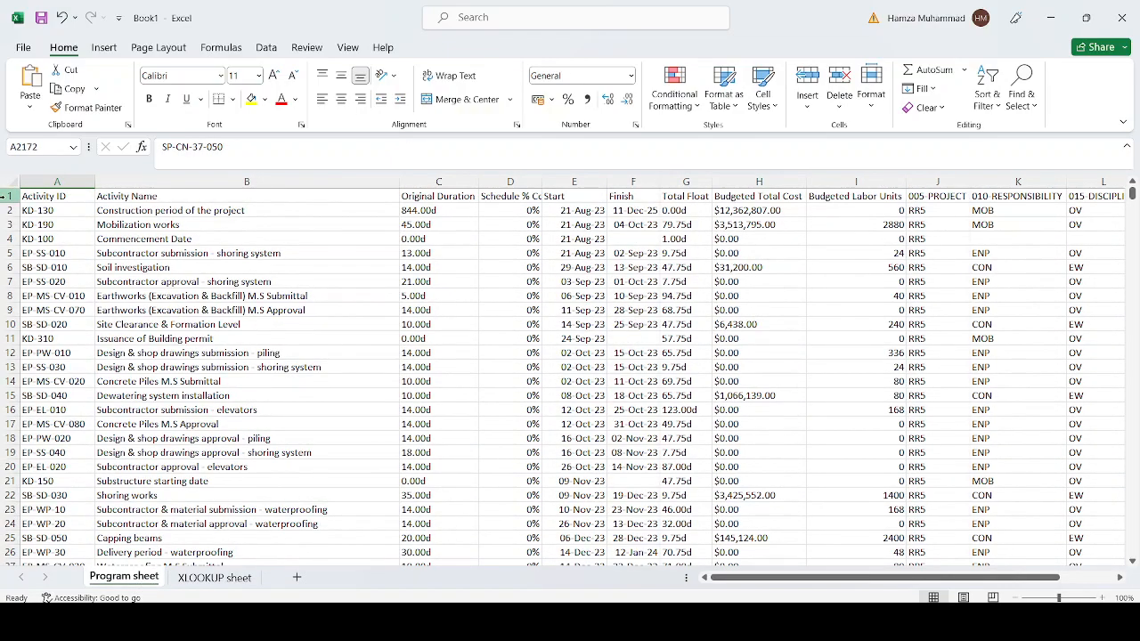
{"action": "left_click", "coordinate": [5, 196]}
{"action": "key", "text": "ctrl+c"}
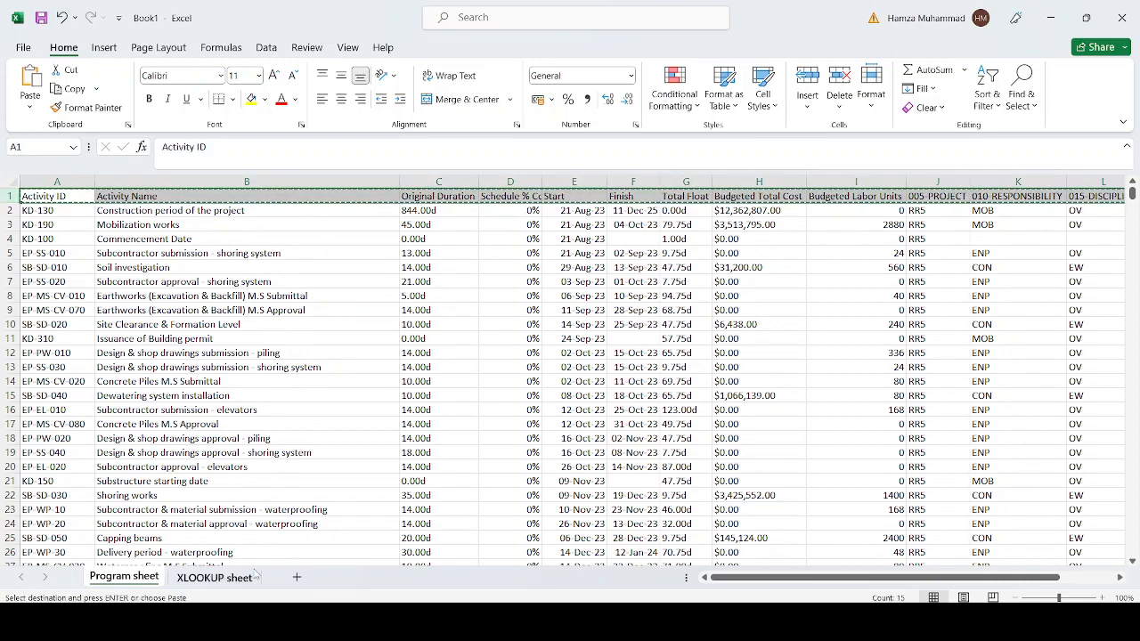
{"action": "left_click", "coordinate": [223, 578]}
{"action": "left_click", "coordinate": [16, 352]}
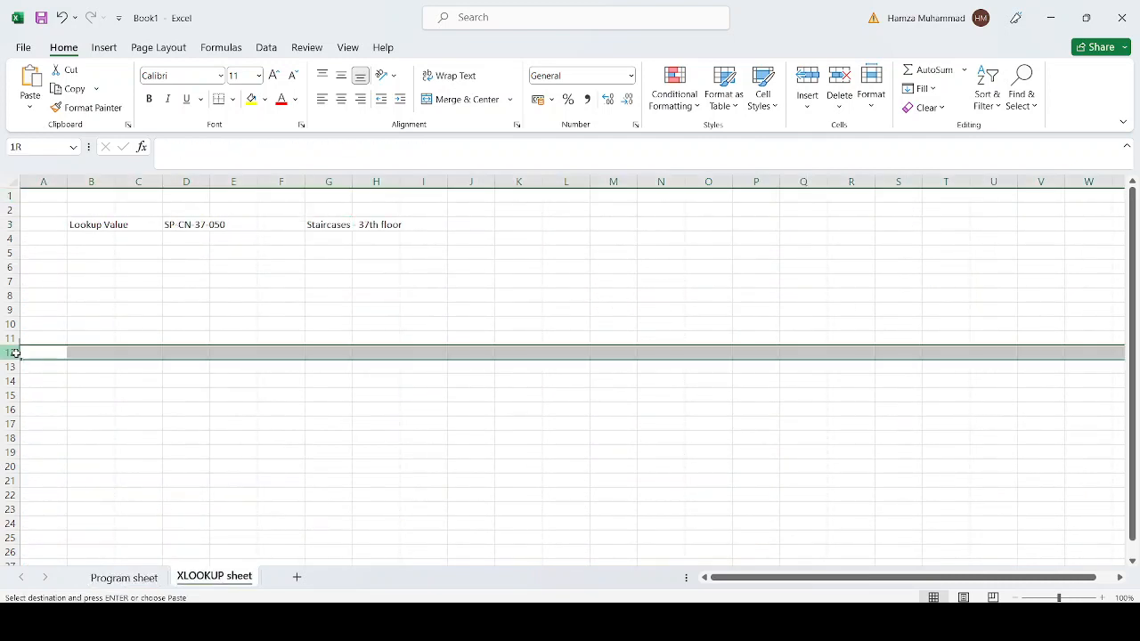
{"action": "right_click", "coordinate": [16, 355]}
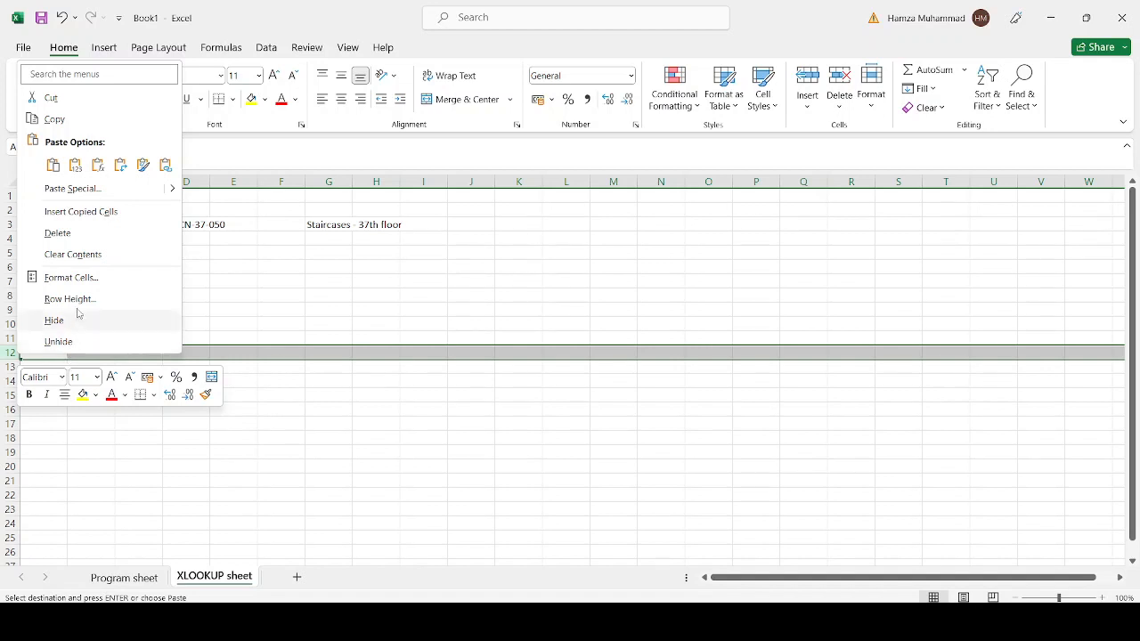
{"action": "left_click", "coordinate": [85, 212]}
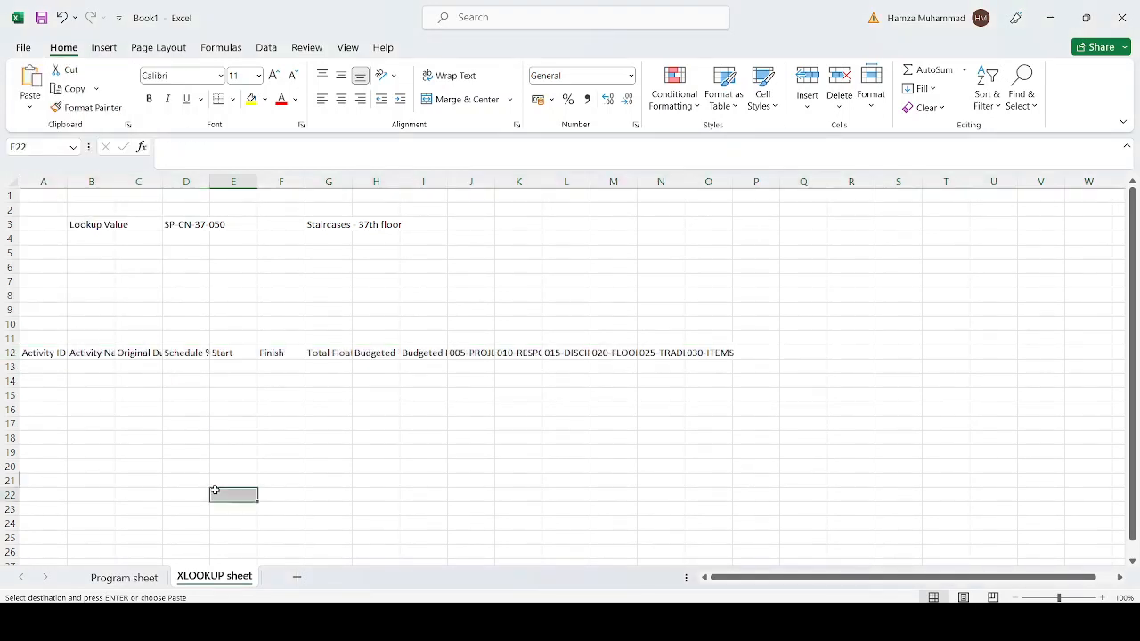
{"action": "left_click", "coordinate": [214, 491]}
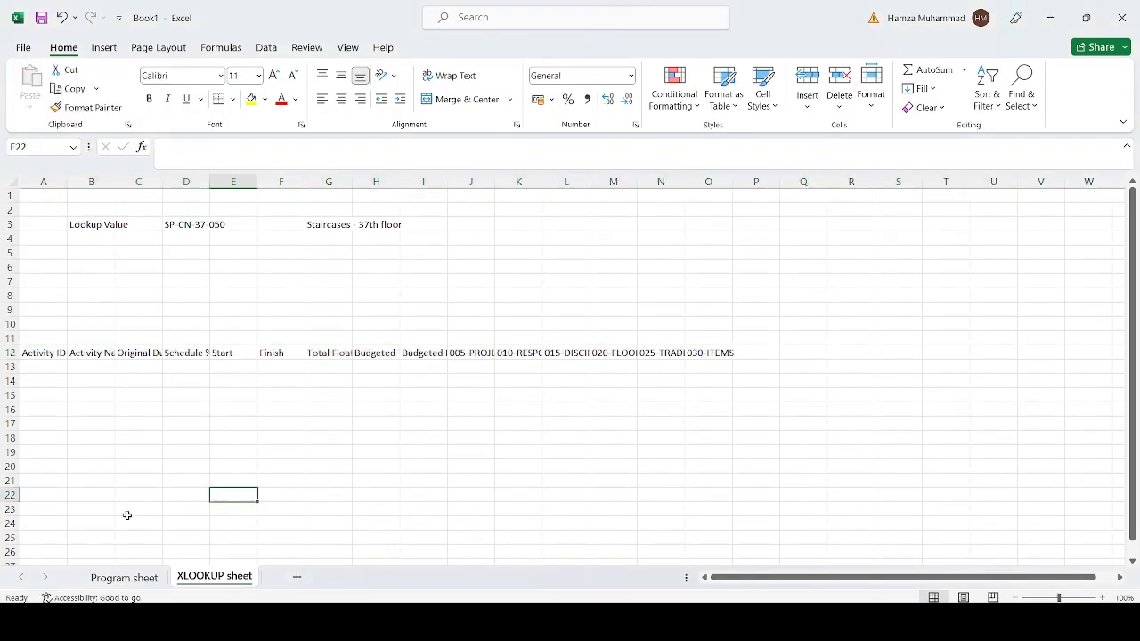
Autofit the Activity Name, Budgeted Total Cost, Budgeted Labor Units and 015-DISCIPLINE columns on the XLOOKUP sheet.
{"action": "double_click", "coordinate": [116, 181]}
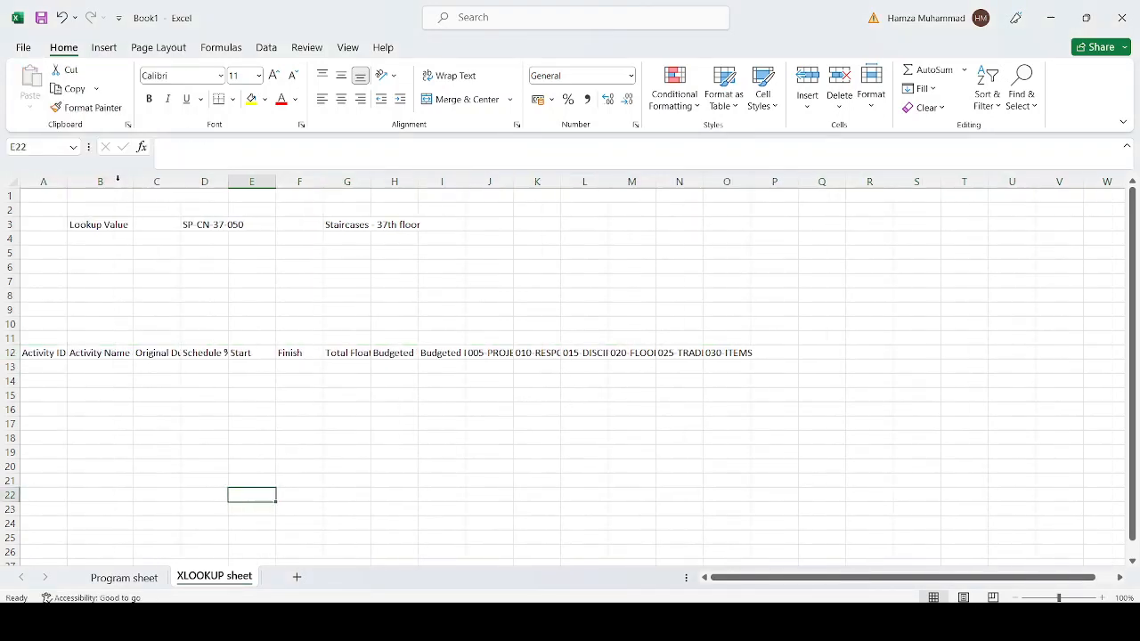
{"action": "left_click", "coordinate": [180, 184]}
{"action": "double_click", "coordinate": [418, 181]}
{"action": "double_click", "coordinate": [515, 182]}
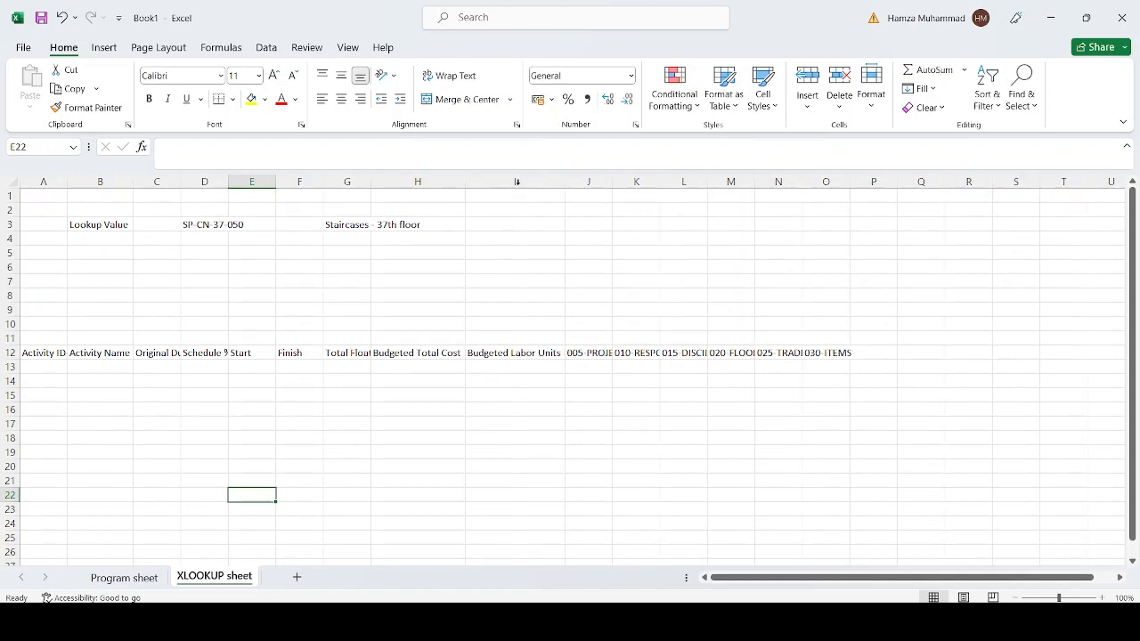
{"action": "left_click_drag", "start_coordinate": [592, 354], "coordinate": [861, 351]}
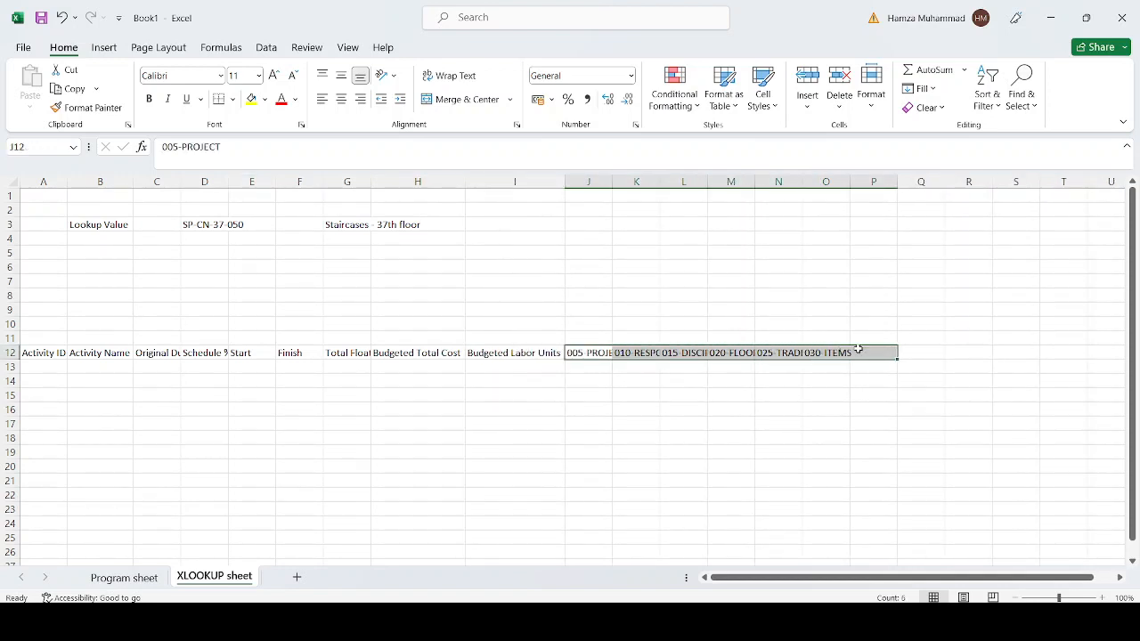
{"action": "double_click", "coordinate": [708, 187]}
{"action": "left_click", "coordinate": [774, 508]}
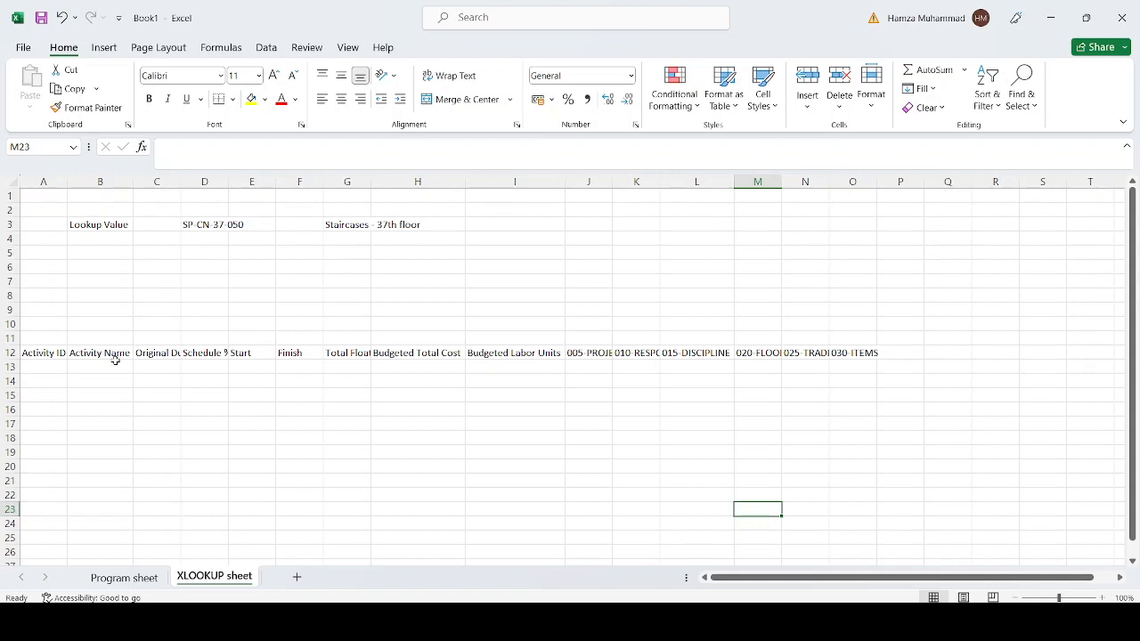
{"action": "left_click", "coordinate": [203, 355]}
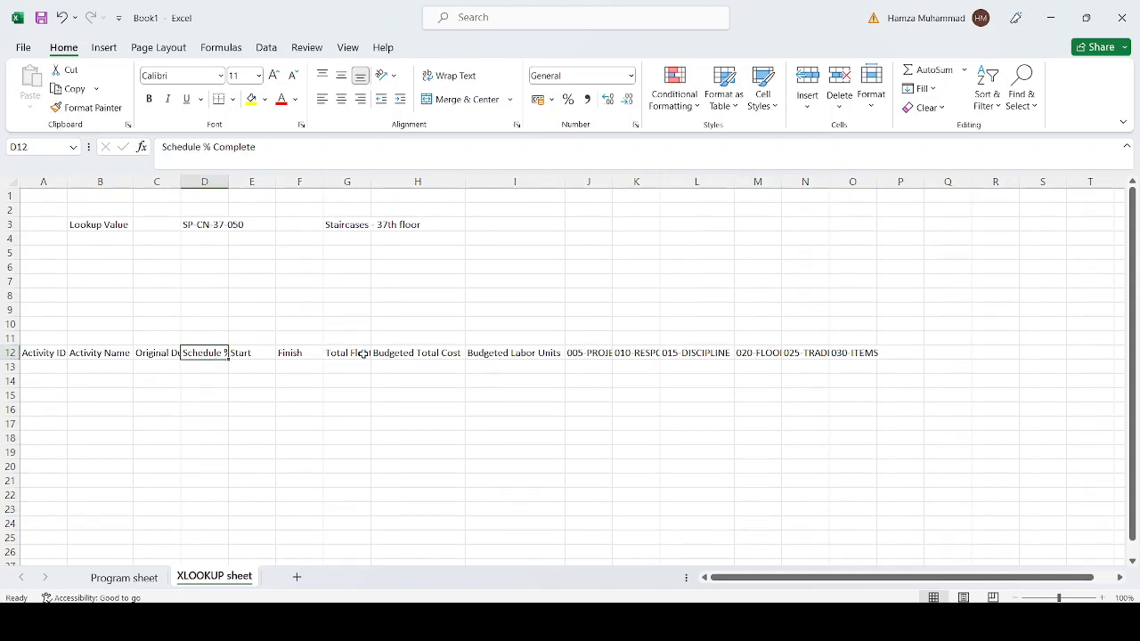
Begin an XLOOKUP formula in A13, under the Activity ID header, with D3 as its lookup value.
{"action": "left_click", "coordinate": [55, 373]}
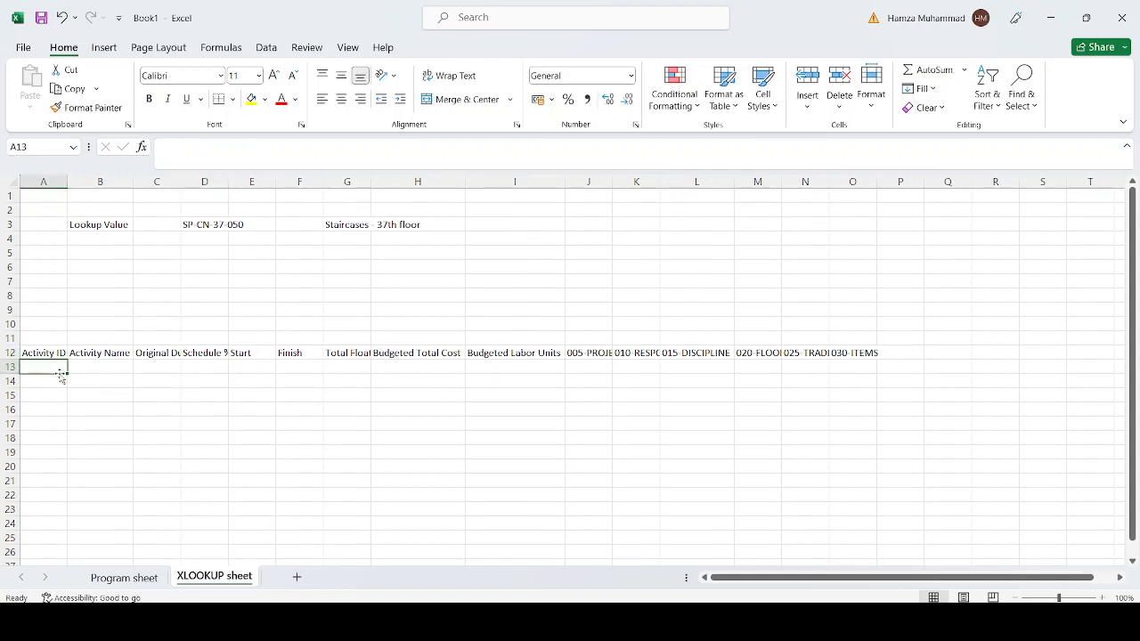
{"action": "type", "text": "=XLOOKUP("}
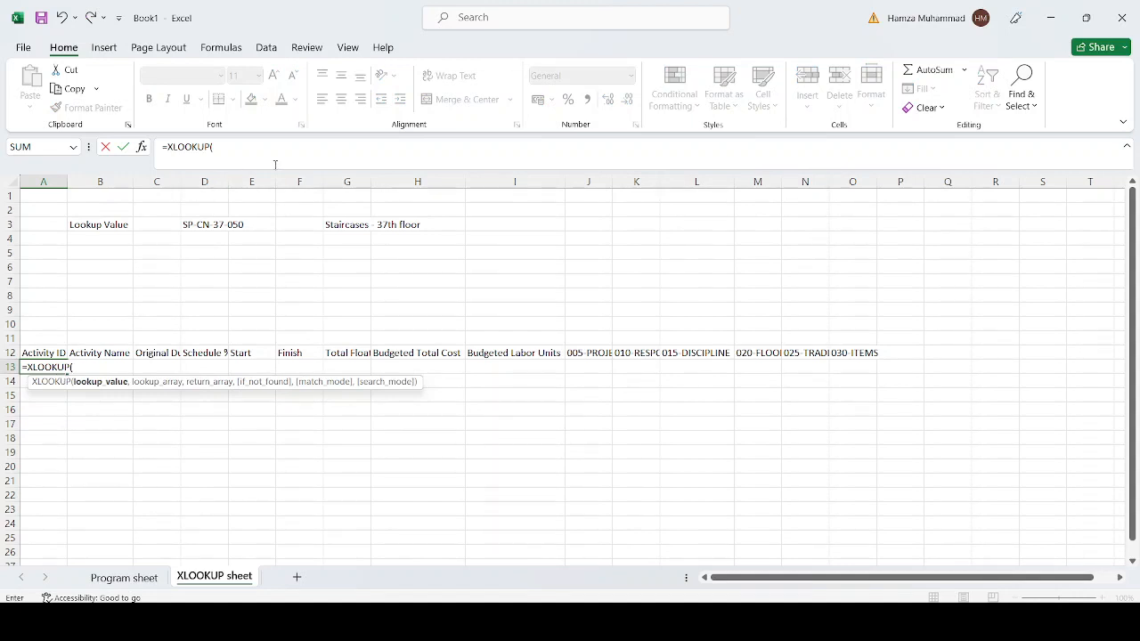
{"action": "left_click", "coordinate": [223, 226]}
{"action": "type", "text": ","}
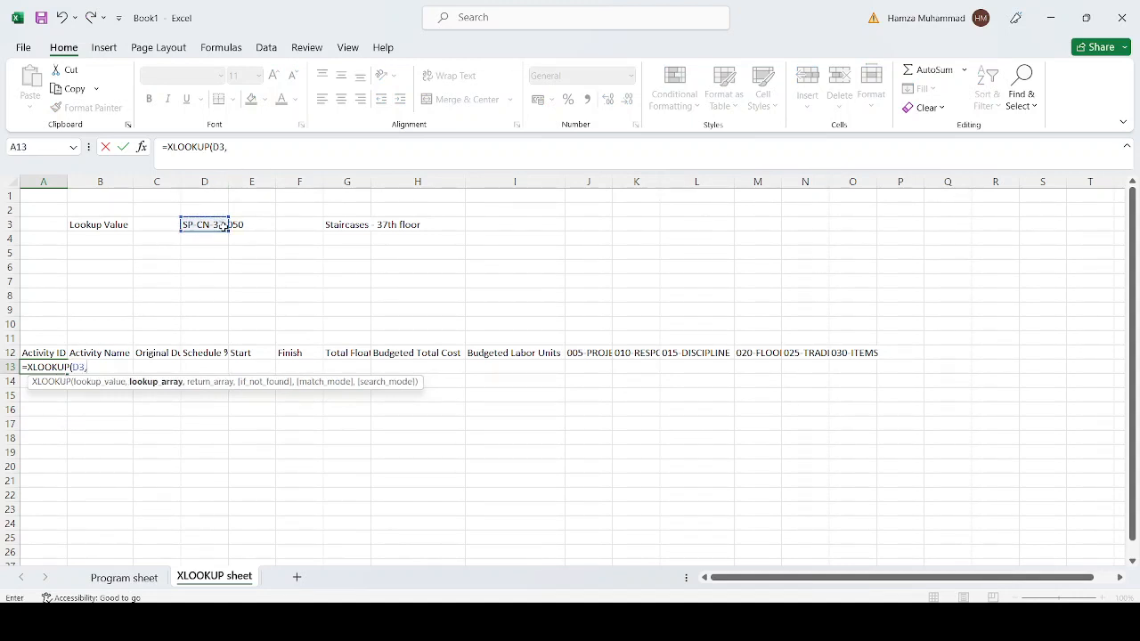
Set the A13 formula's lookup array to the Program sheet's Activity ID column as $A:$A.
{"action": "left_click", "coordinate": [124, 577]}
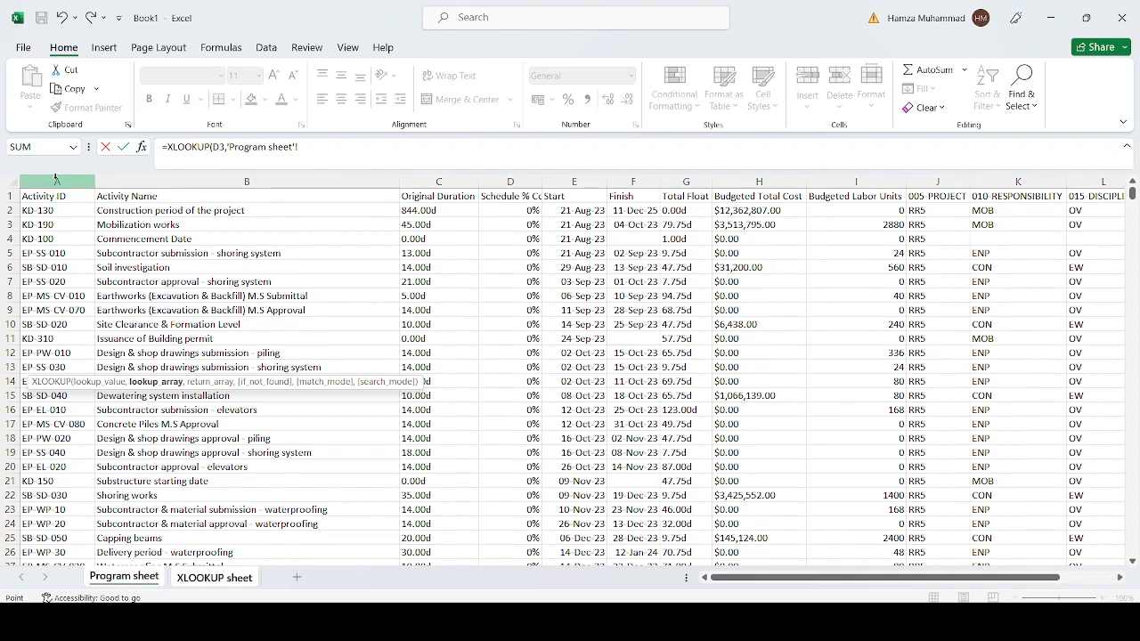
{"action": "left_click", "coordinate": [55, 179]}
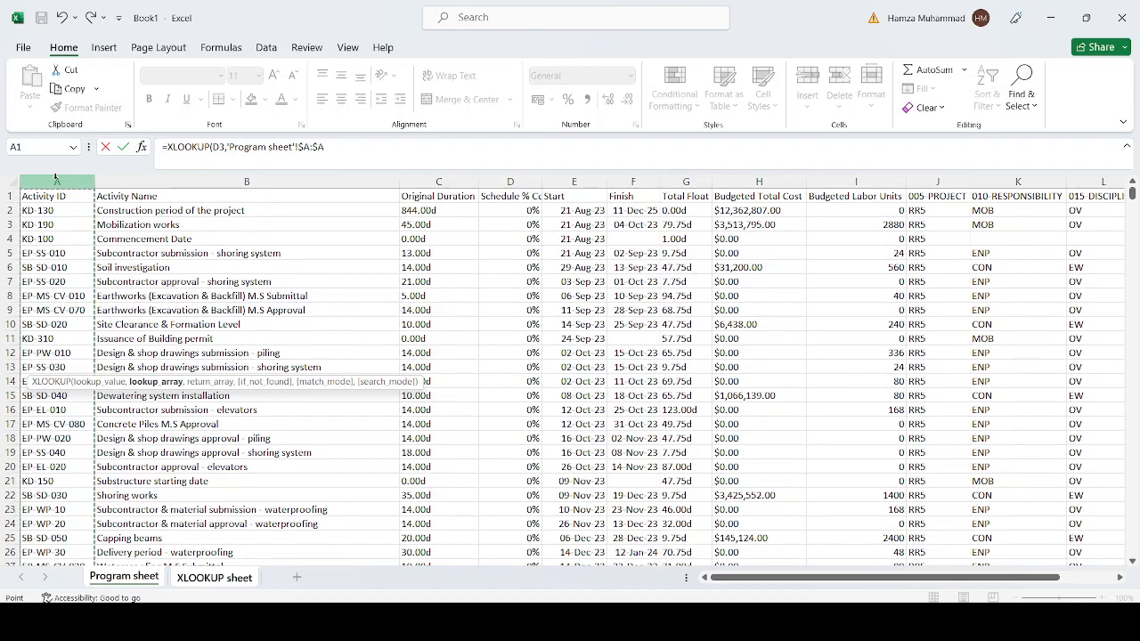
{"action": "key", "text": "F4"}
{"action": "type", "text": ","}
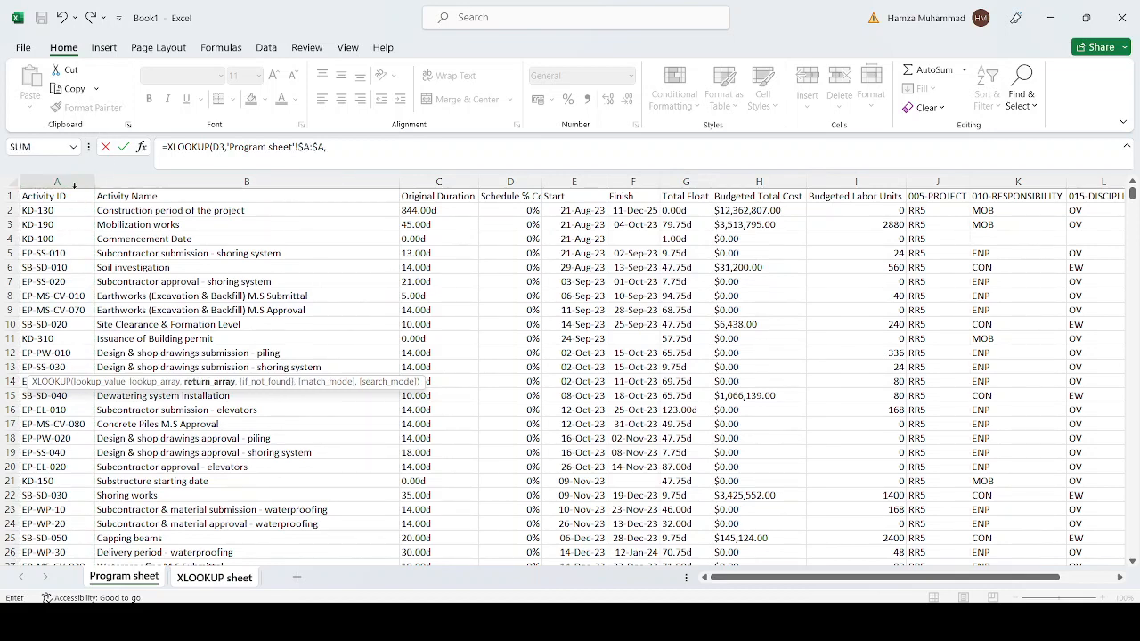
Set the return array to the Program sheet's columns A through I as the absolute reference $A:$I and complete the formula.
{"action": "left_click_drag", "start_coordinate": [74, 180], "coordinate": [862, 182]}
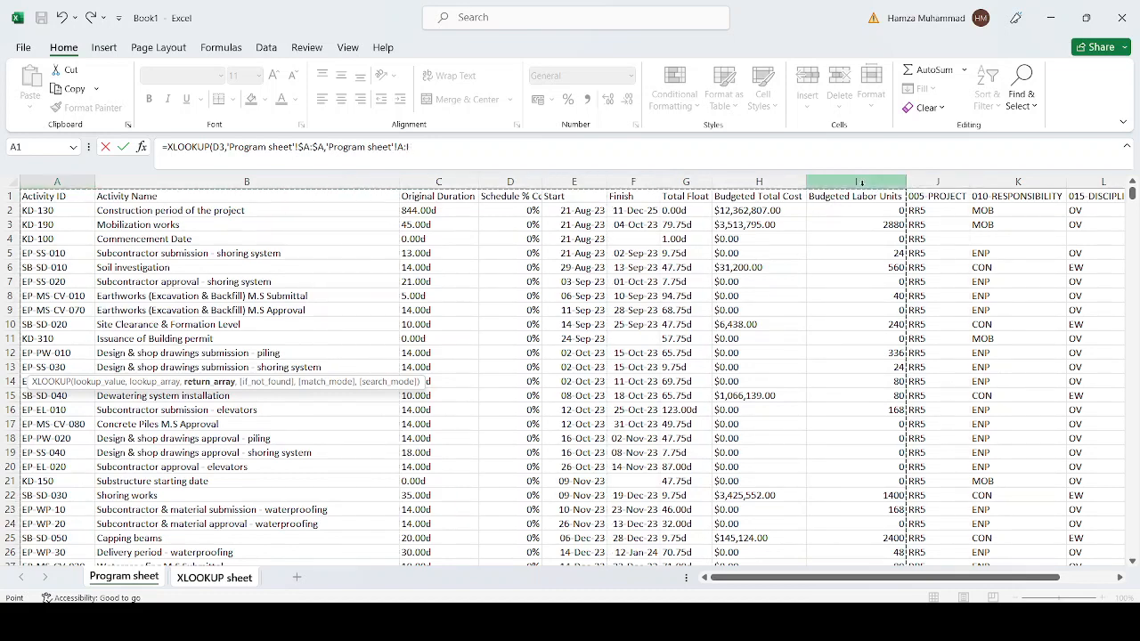
{"action": "key", "text": "F4"}
{"action": "type", "text": ")"}
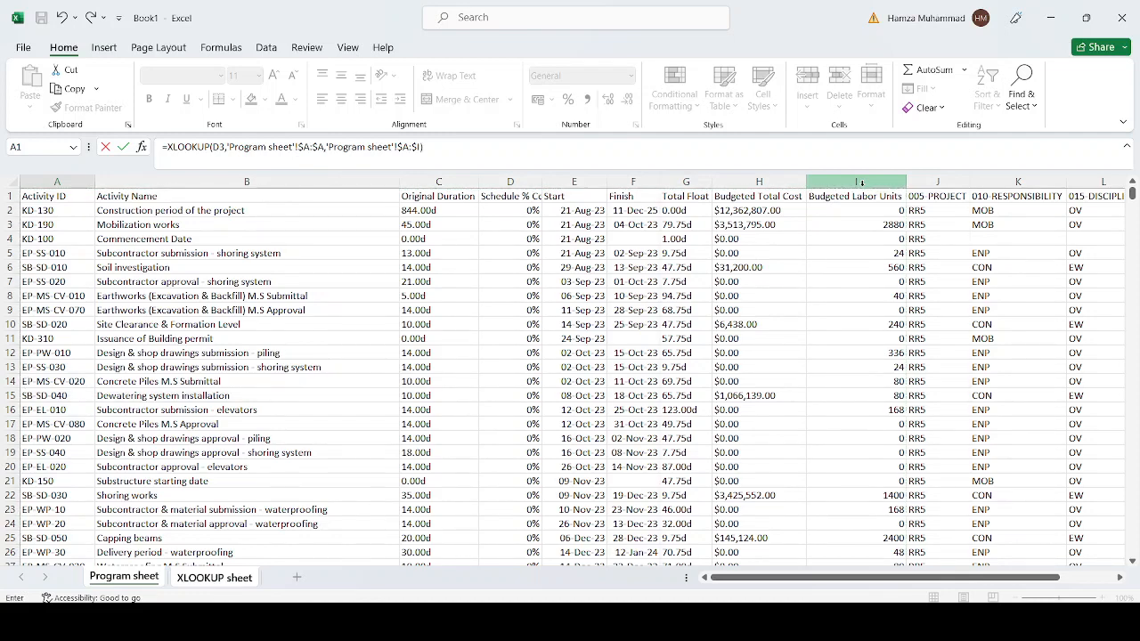
{"action": "key", "text": "Return"}
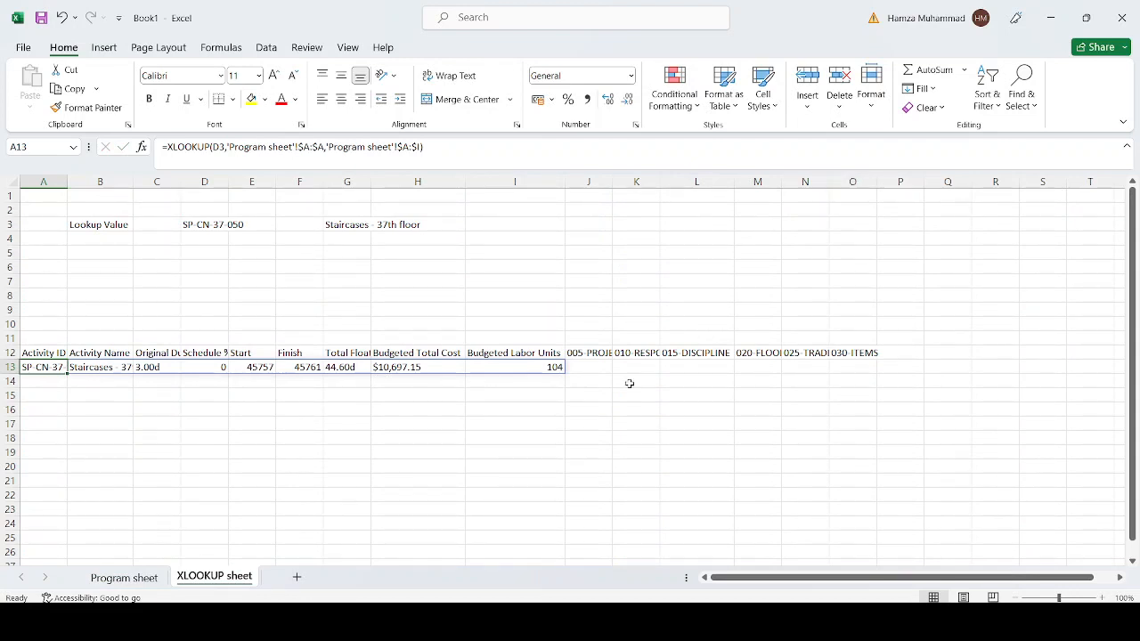
Autofit column B on the XLOOKUP sheet, and copy the date format from the Program sheet's E9 to the Start and Finish cells E13 and F13.
{"action": "left_click_drag", "start_coordinate": [133, 186], "coordinate": [135, 186]}
{"action": "double_click", "coordinate": [133, 186]}
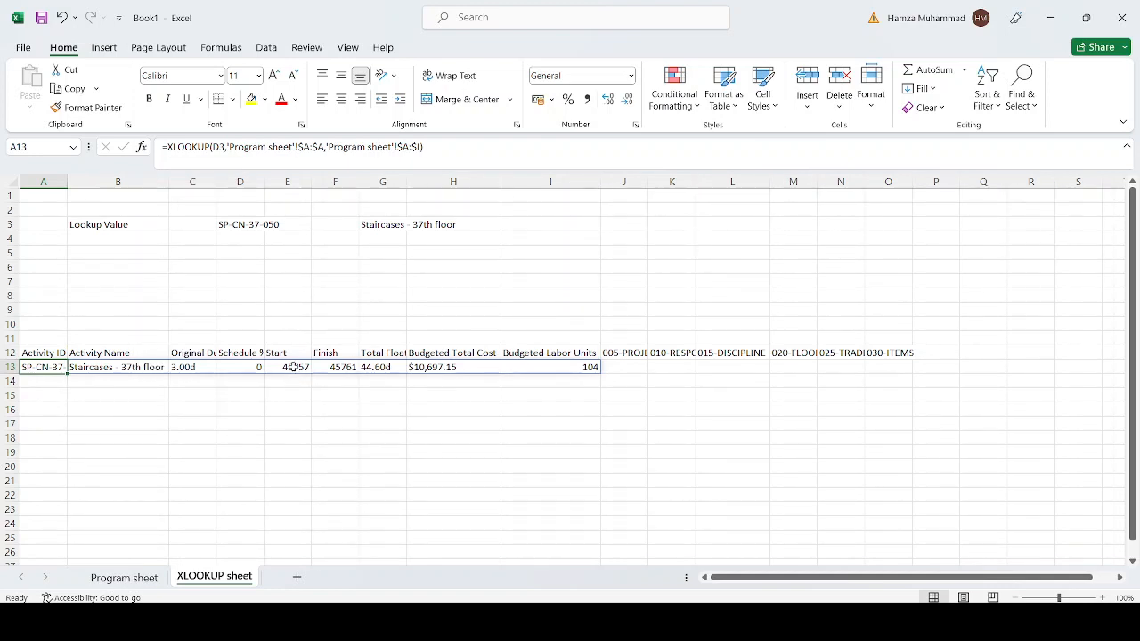
{"action": "left_click_drag", "start_coordinate": [294, 367], "coordinate": [342, 367]}
{"action": "left_click", "coordinate": [123, 578]}
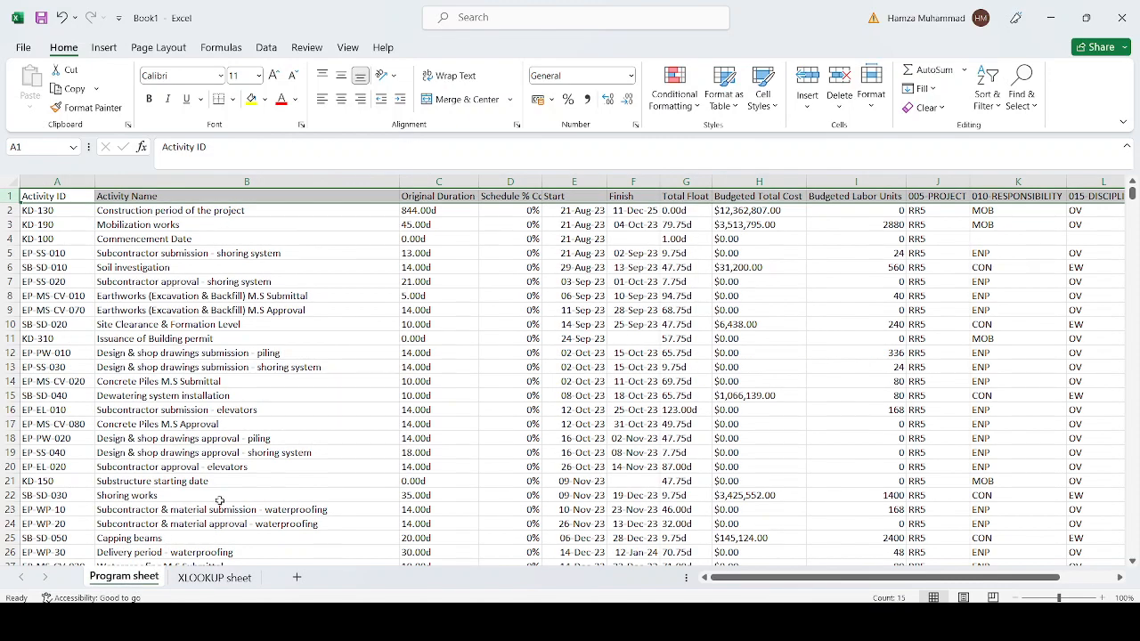
{"action": "left_click", "coordinate": [588, 311]}
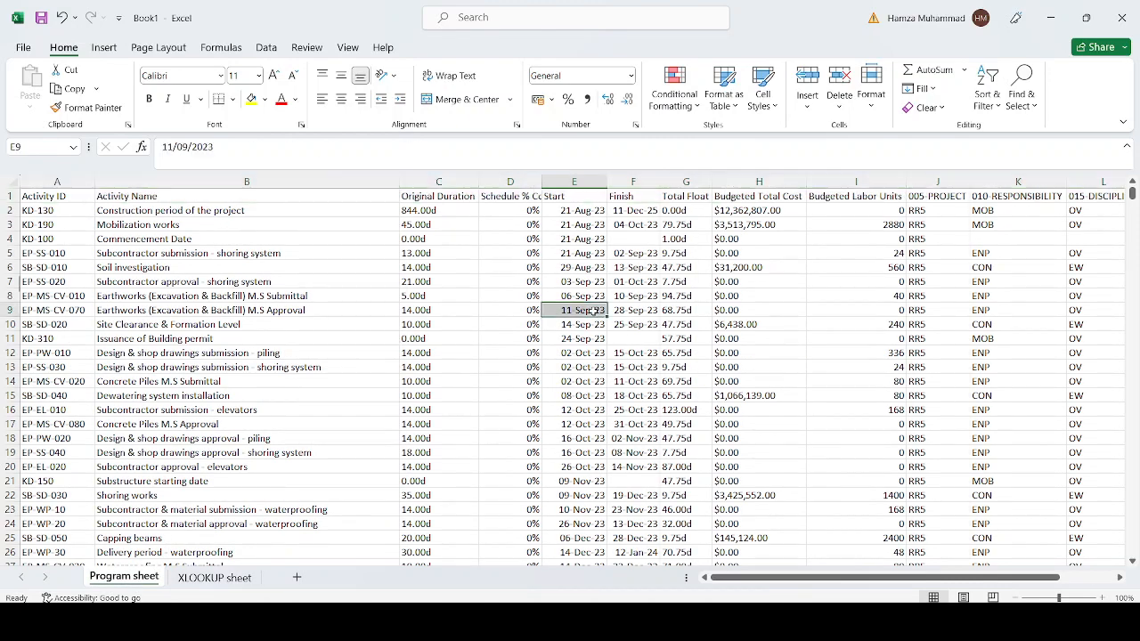
{"action": "left_click", "coordinate": [98, 107]}
{"action": "left_click", "coordinate": [216, 579]}
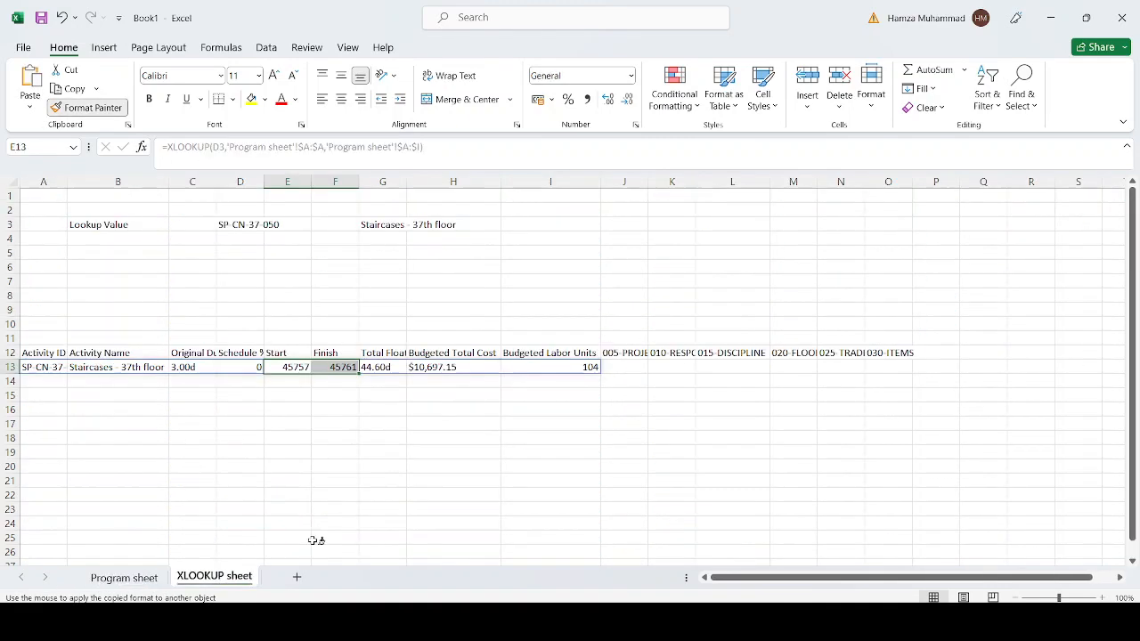
{"action": "left_click", "coordinate": [297, 368]}
{"action": "left_click", "coordinate": [335, 367]}
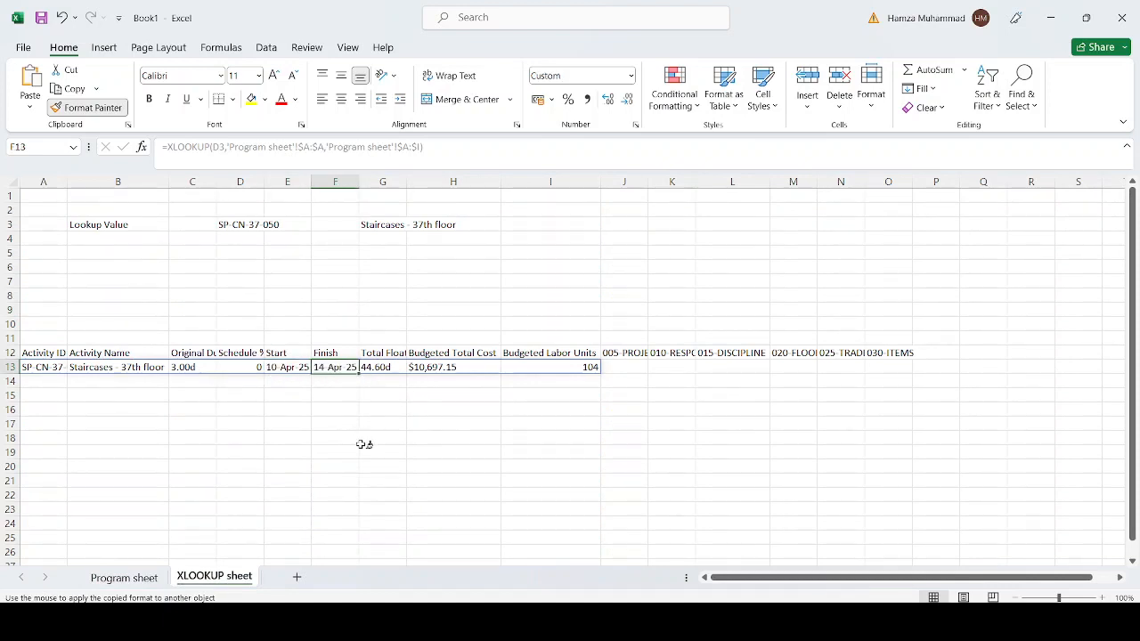
{"action": "key", "text": "Escape"}
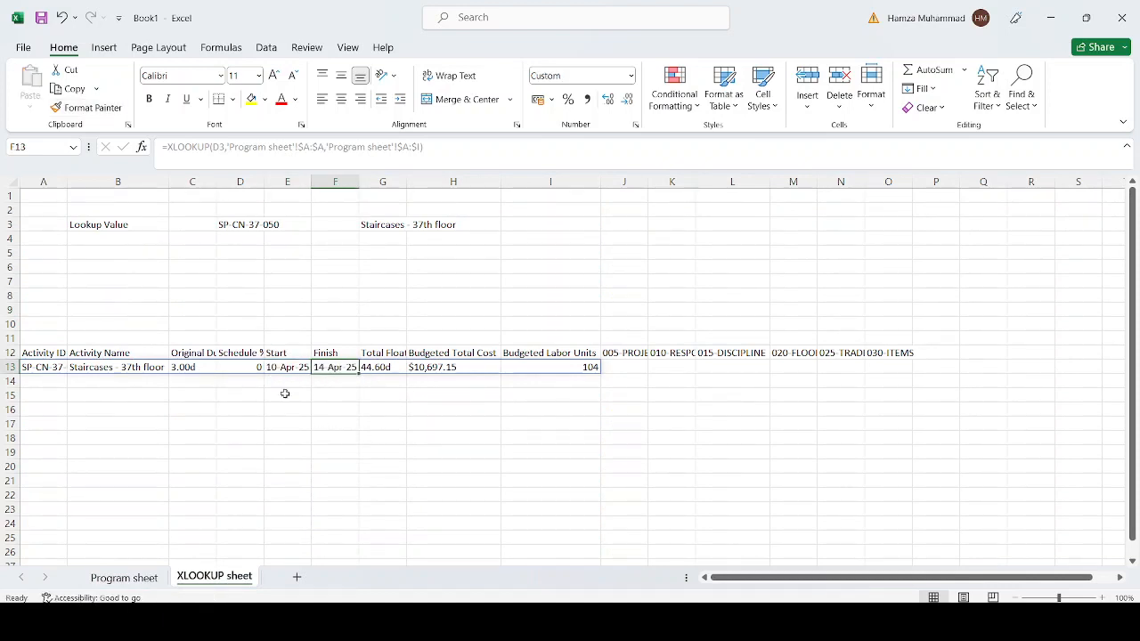
Find activity SP-CN-37-050 on the Program sheet and select its row to compare against the XLOOKUP result.
{"action": "left_click", "coordinate": [124, 578]}
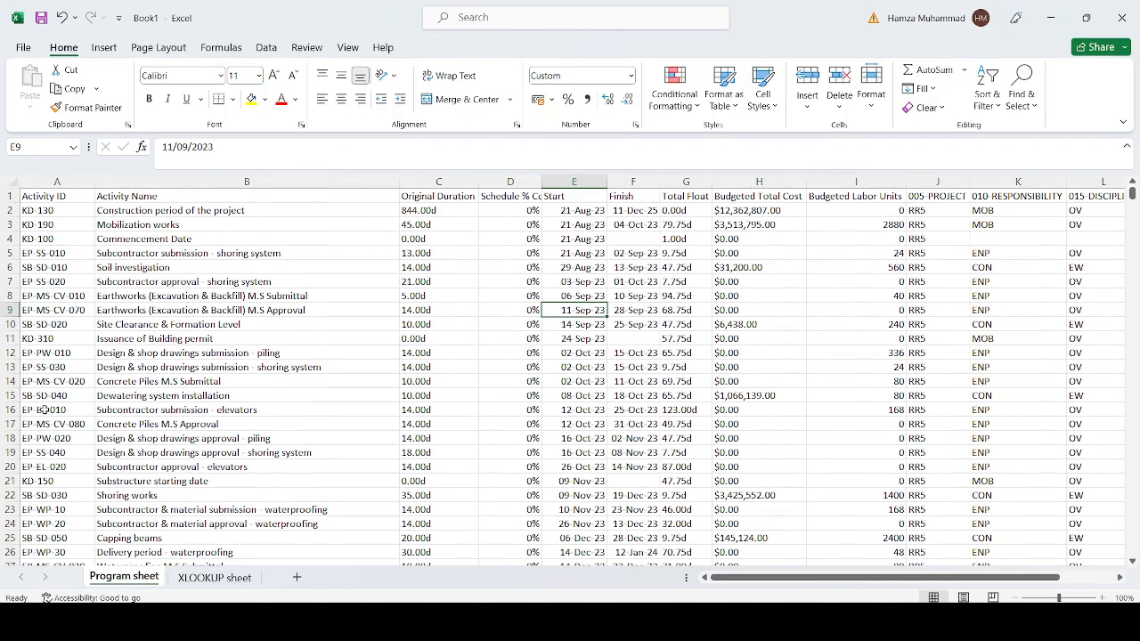
{"action": "left_click", "coordinate": [80, 425]}
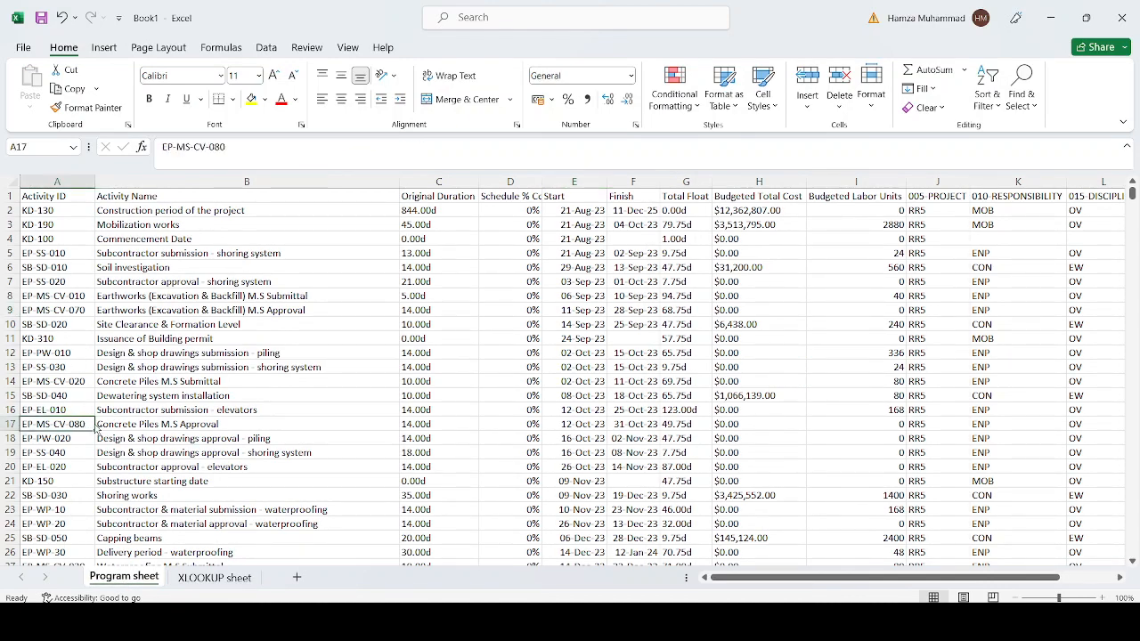
{"action": "key", "text": "ctrl+f"}
{"action": "left_click", "coordinate": [808, 350]}
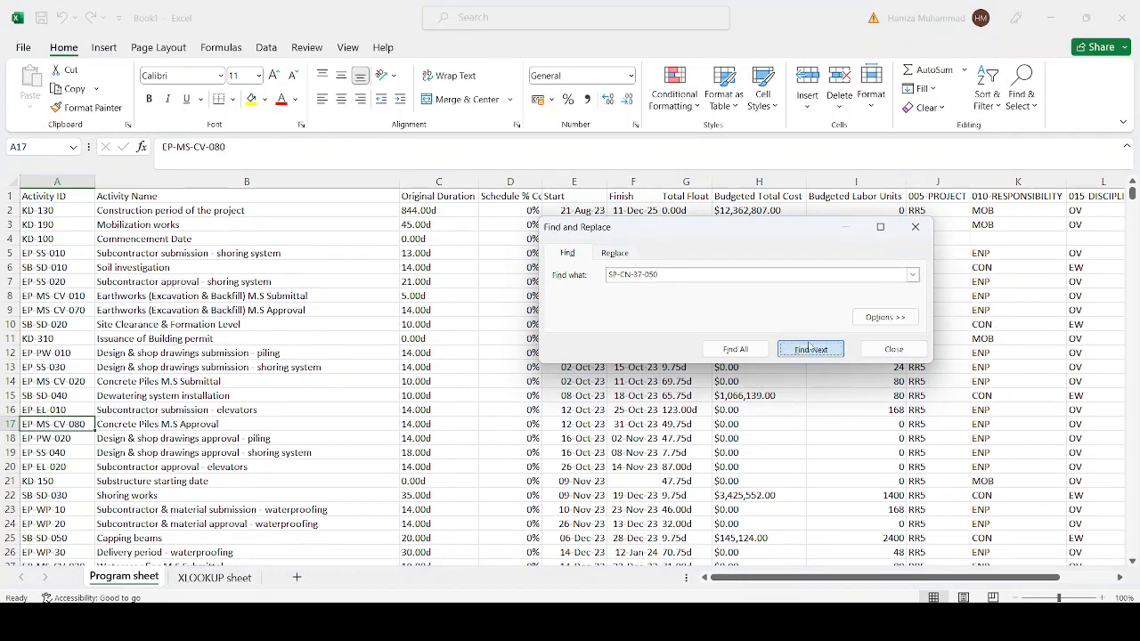
{"action": "left_click", "coordinate": [18, 381]}
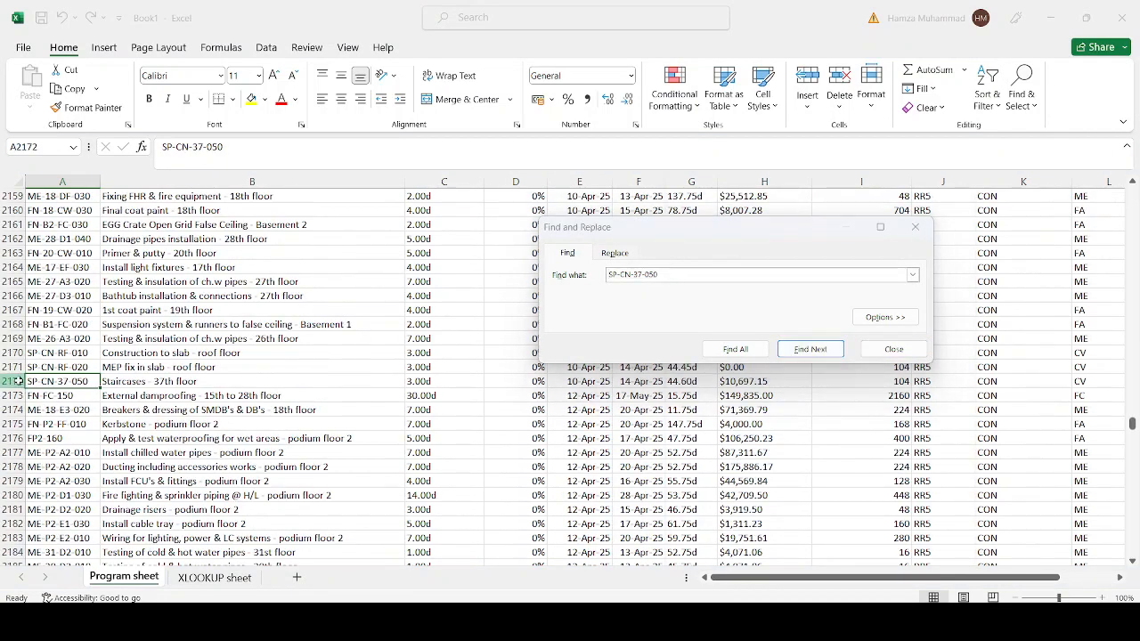
{"action": "left_click", "coordinate": [895, 351]}
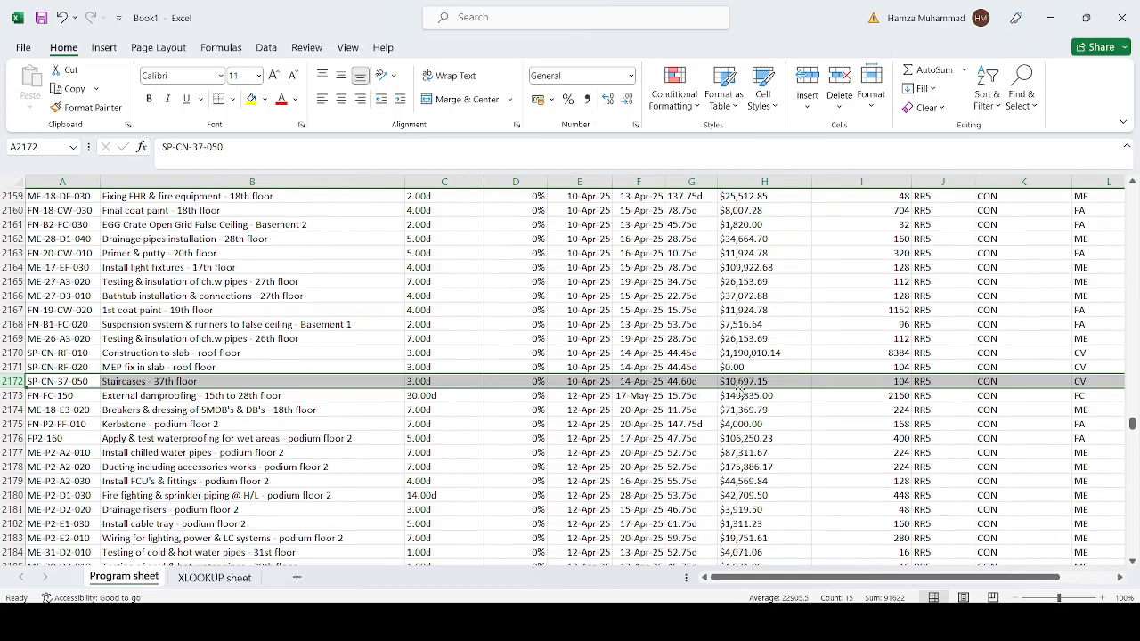
Autofit the activity code columns J, K, N and O on the XLOOKUP sheet and select the cells J13:O13 beneath their headers.
{"action": "left_click", "coordinate": [211, 579]}
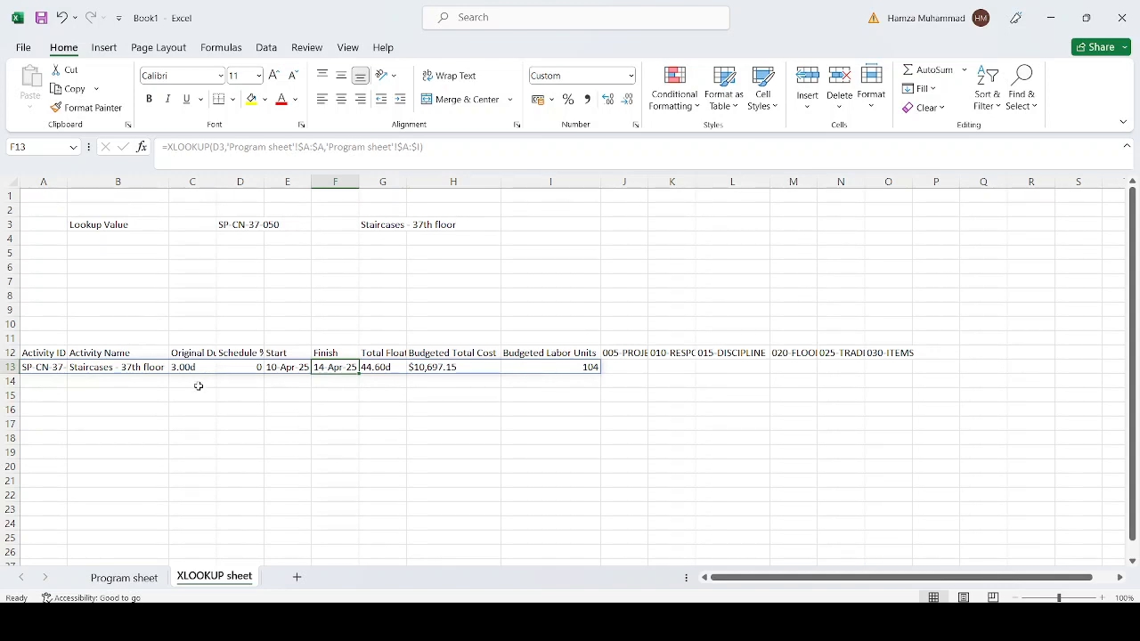
{"action": "left_click", "coordinate": [605, 464]}
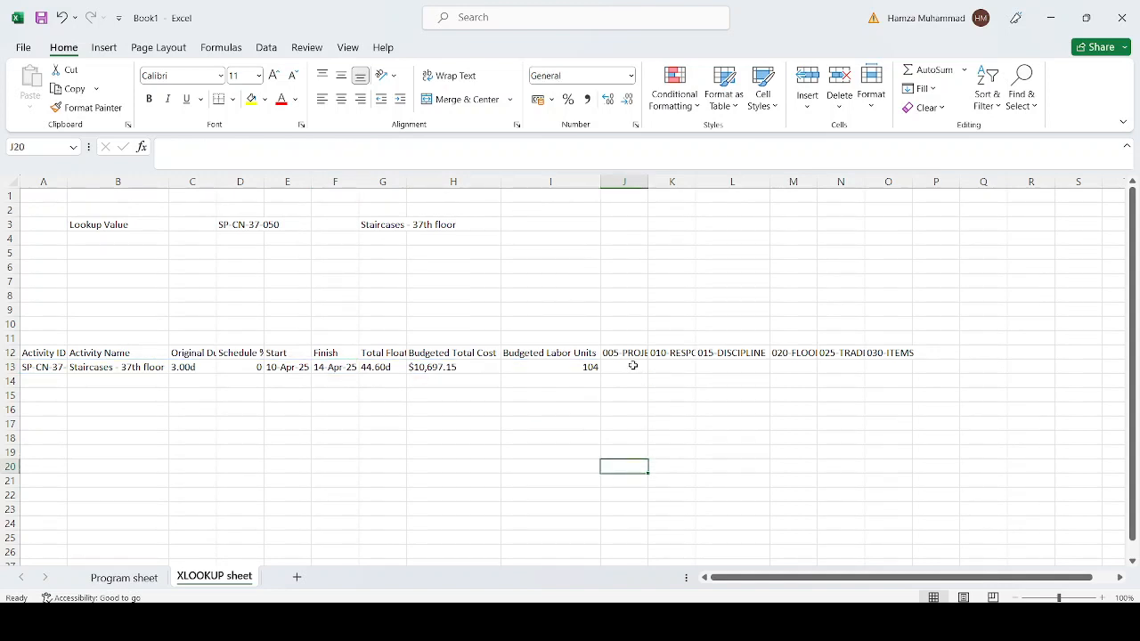
{"action": "double_click", "coordinate": [648, 182]}
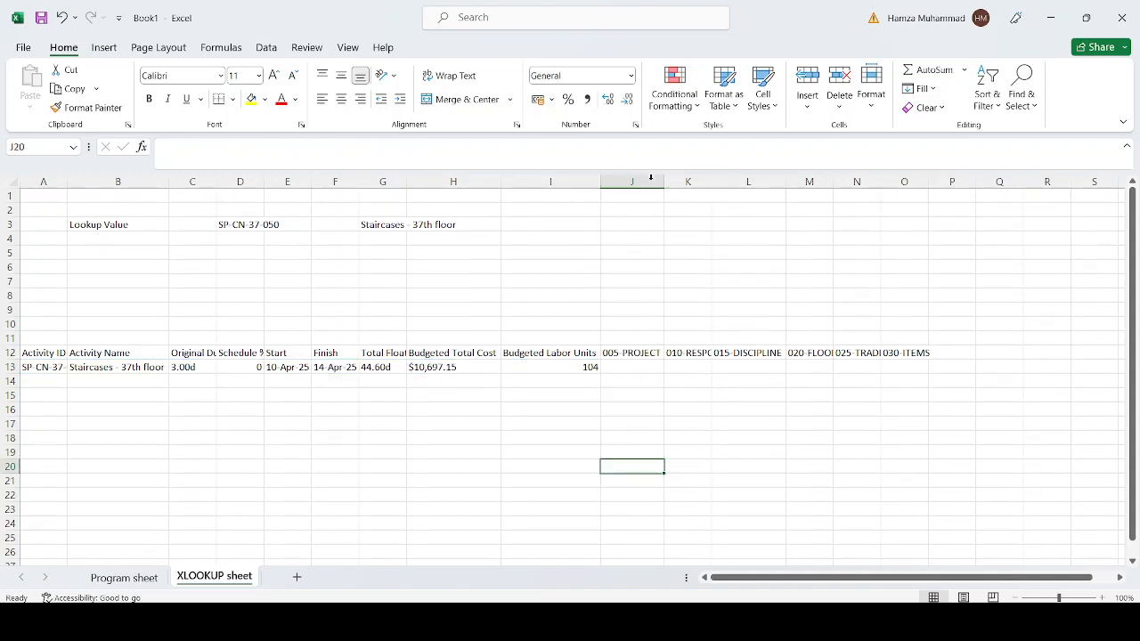
{"action": "double_click", "coordinate": [713, 183]}
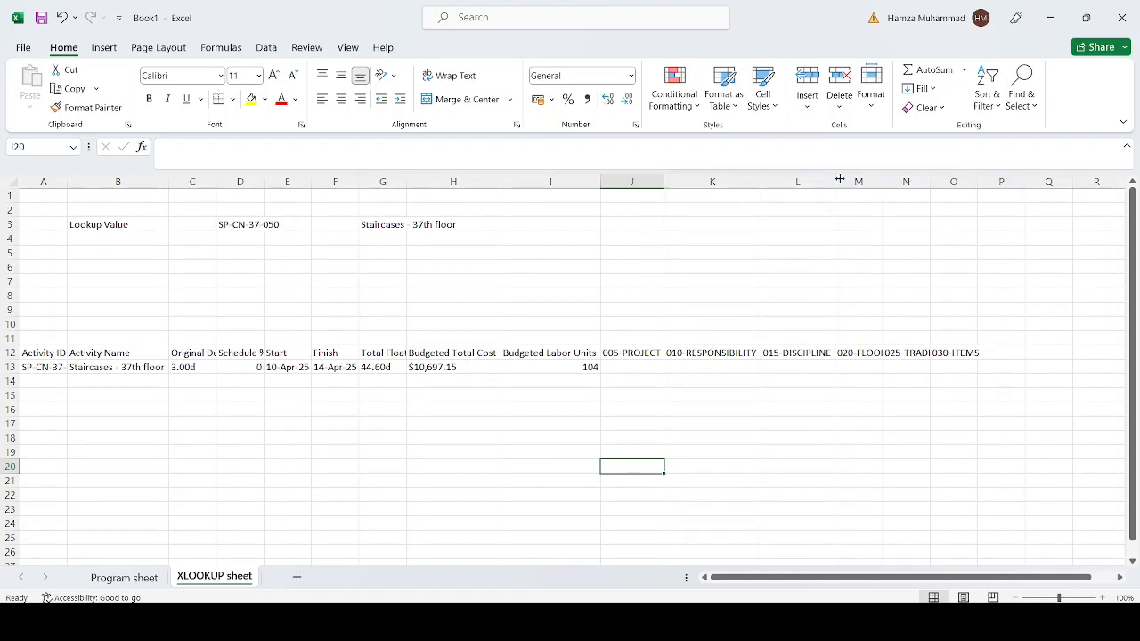
{"action": "double_click", "coordinate": [930, 182]}
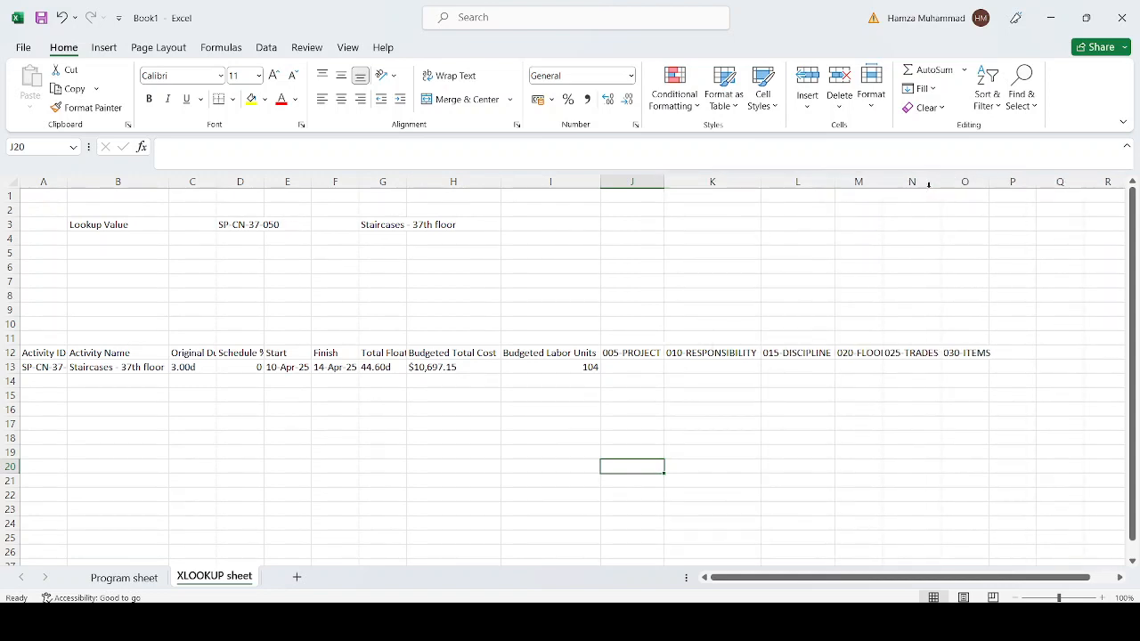
{"action": "double_click", "coordinate": [989, 181]}
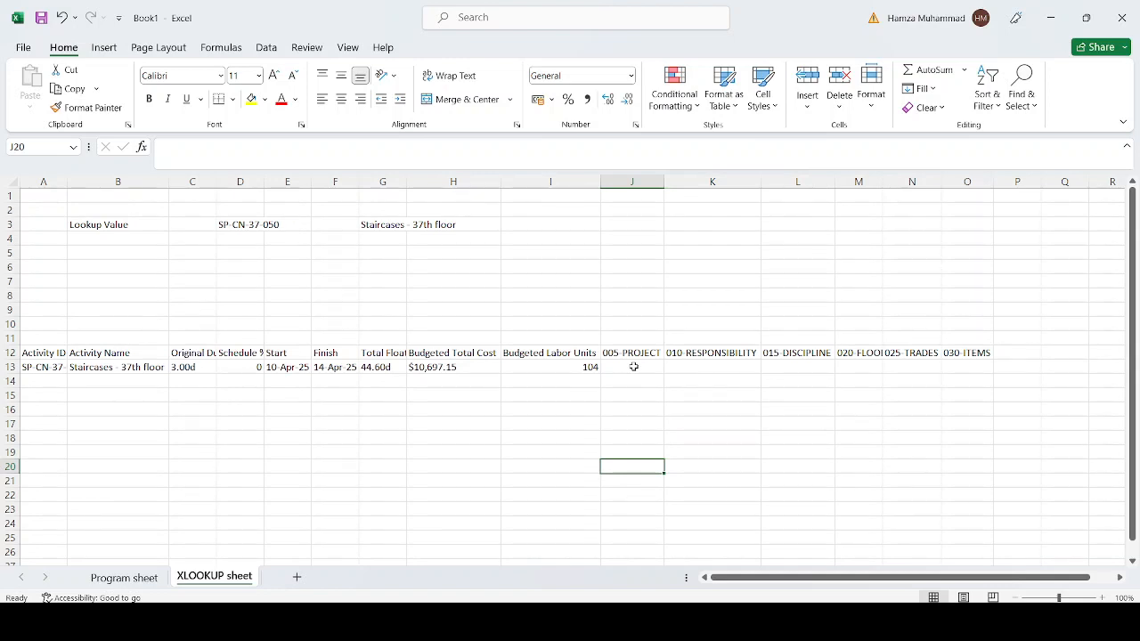
{"action": "left_click_drag", "start_coordinate": [634, 367], "coordinate": [971, 361]}
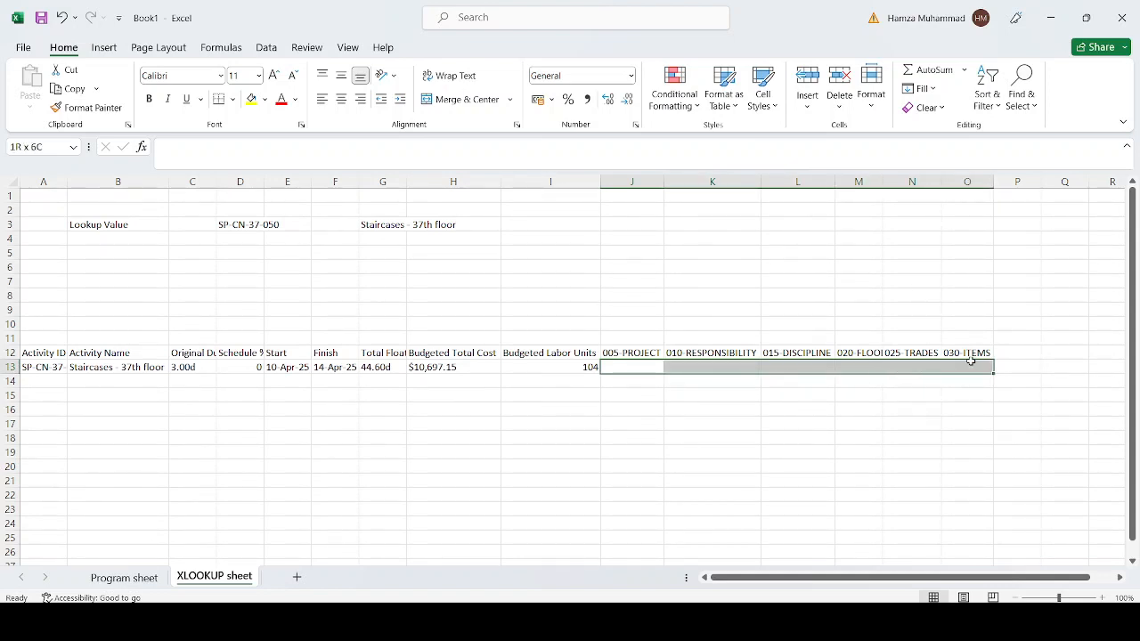
Add a new worksheet after the XLOOKUP sheet and name it Acticity Code.
{"action": "left_click", "coordinate": [297, 577]}
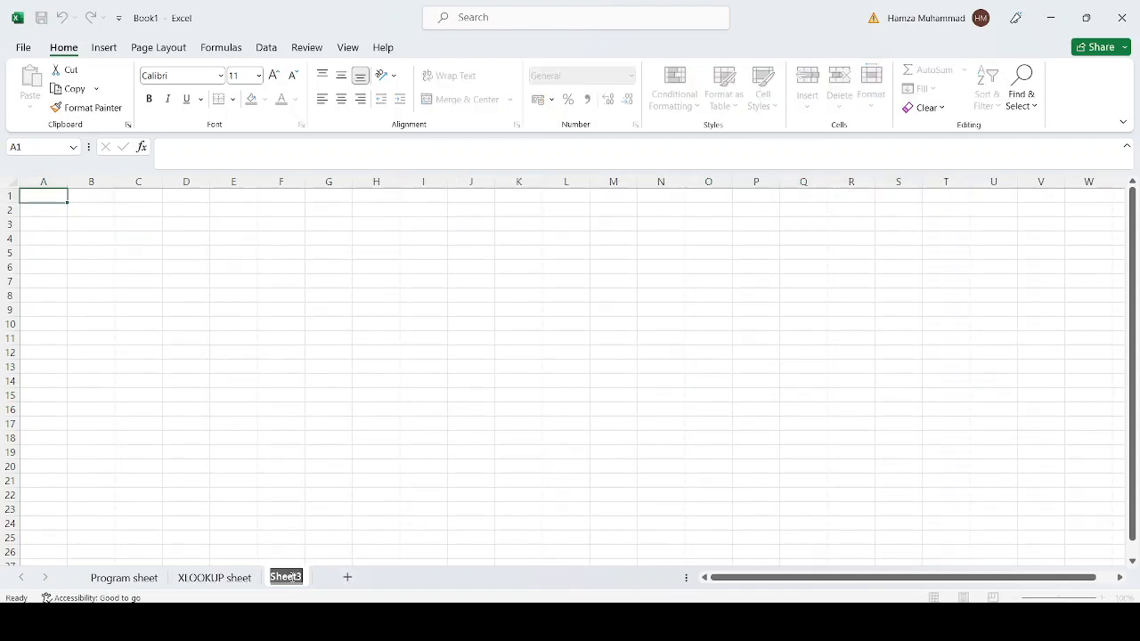
{"action": "type", "text": "Acti"}
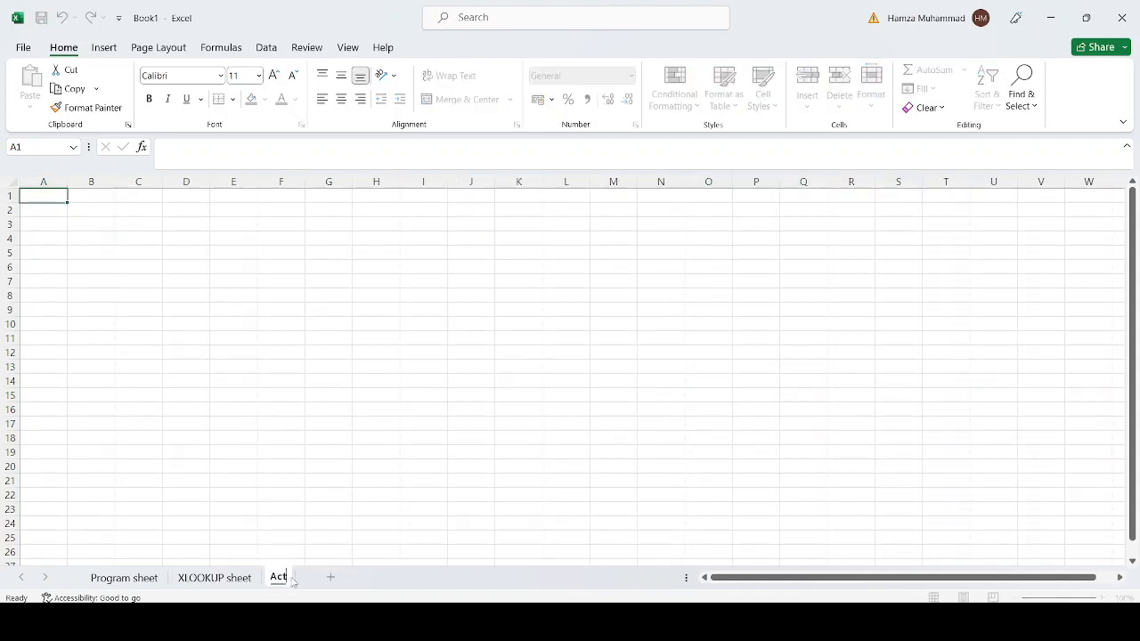
{"action": "type", "text": "vity Cod3"}
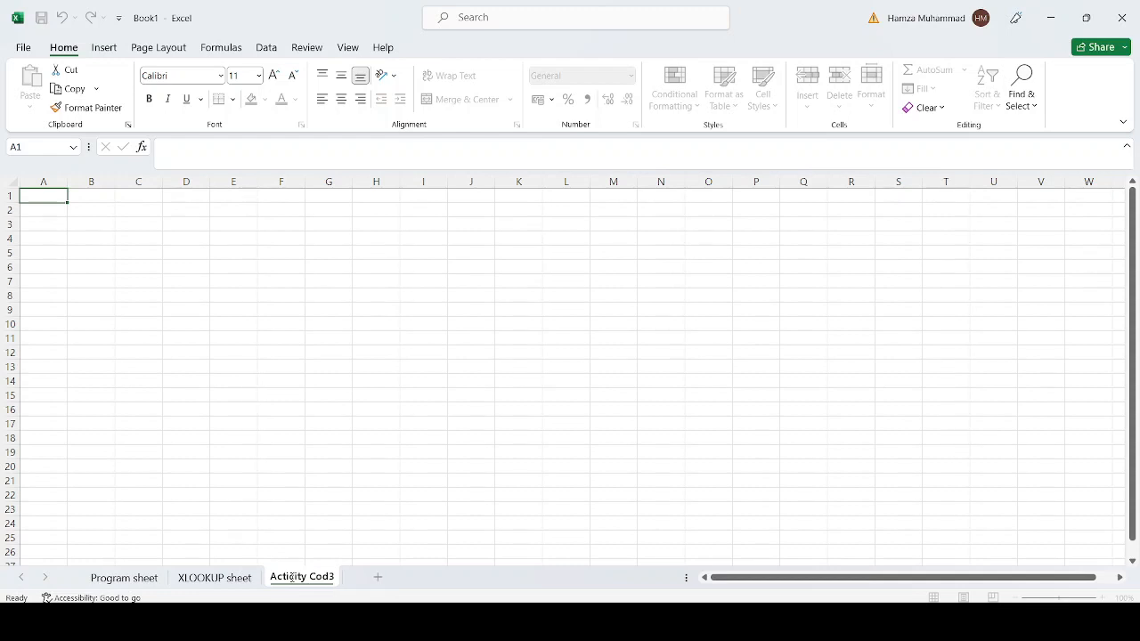
{"action": "key", "text": "Return"}
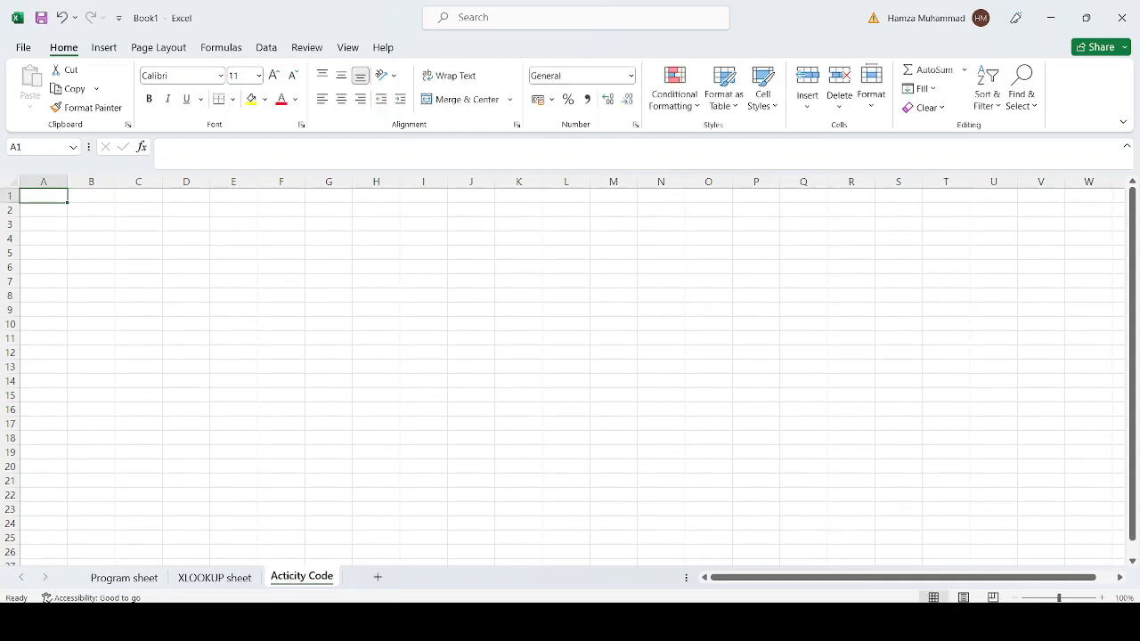
Switch to Primavera P6 and group the activities by WBS, showing group totals.
{"action": "key", "text": "alt+Tab"}
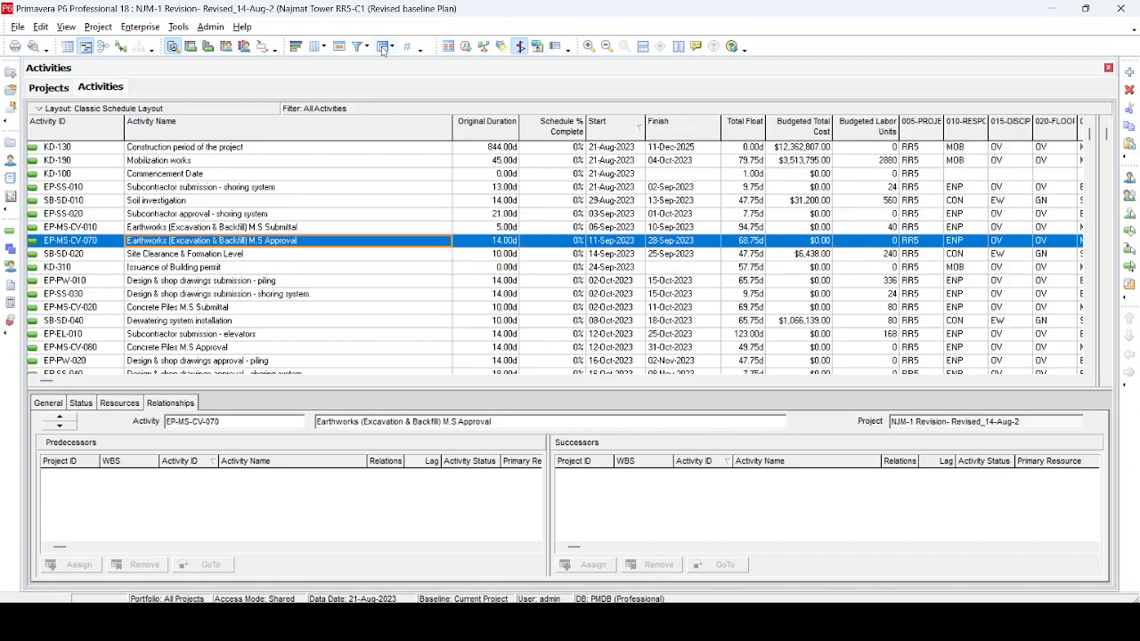
{"action": "left_click", "coordinate": [382, 47]}
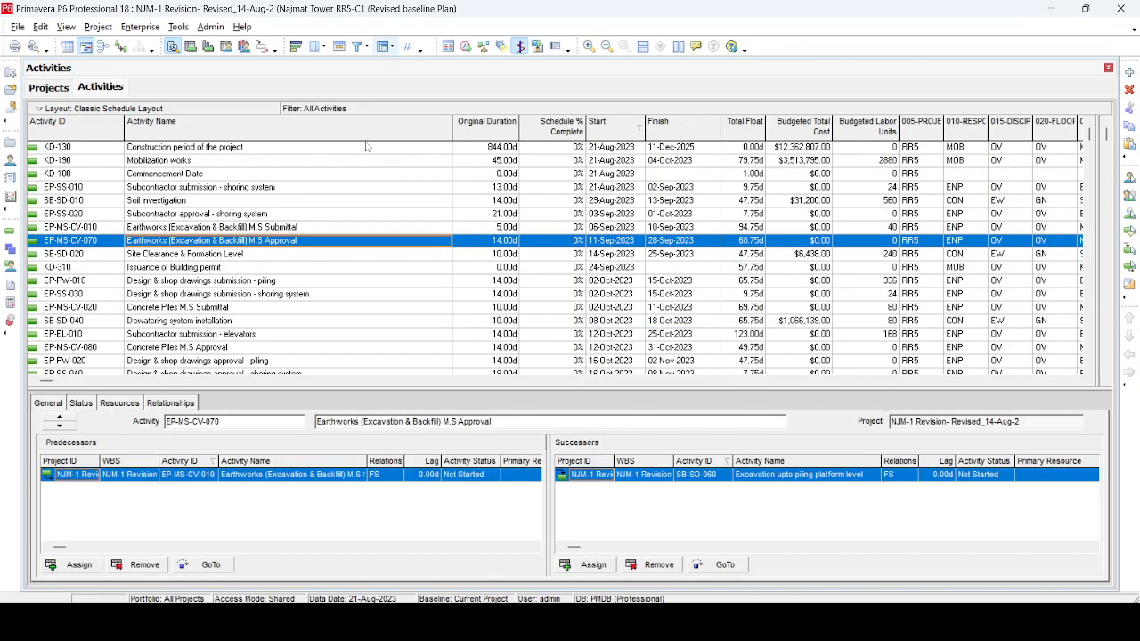
{"action": "double_click", "coordinate": [369, 303]}
{"action": "left_click", "coordinate": [798, 234]}
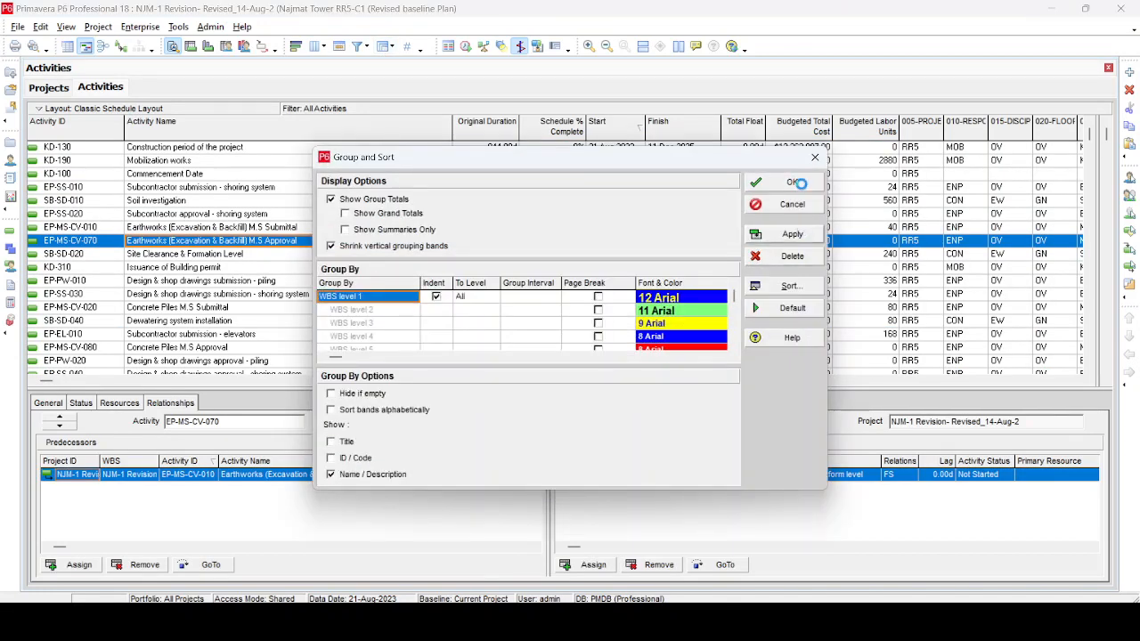
{"action": "left_click", "coordinate": [798, 182]}
Open the project's activity codes and display the 005-PROJECT code.
{"action": "left_click", "coordinate": [143, 27]}
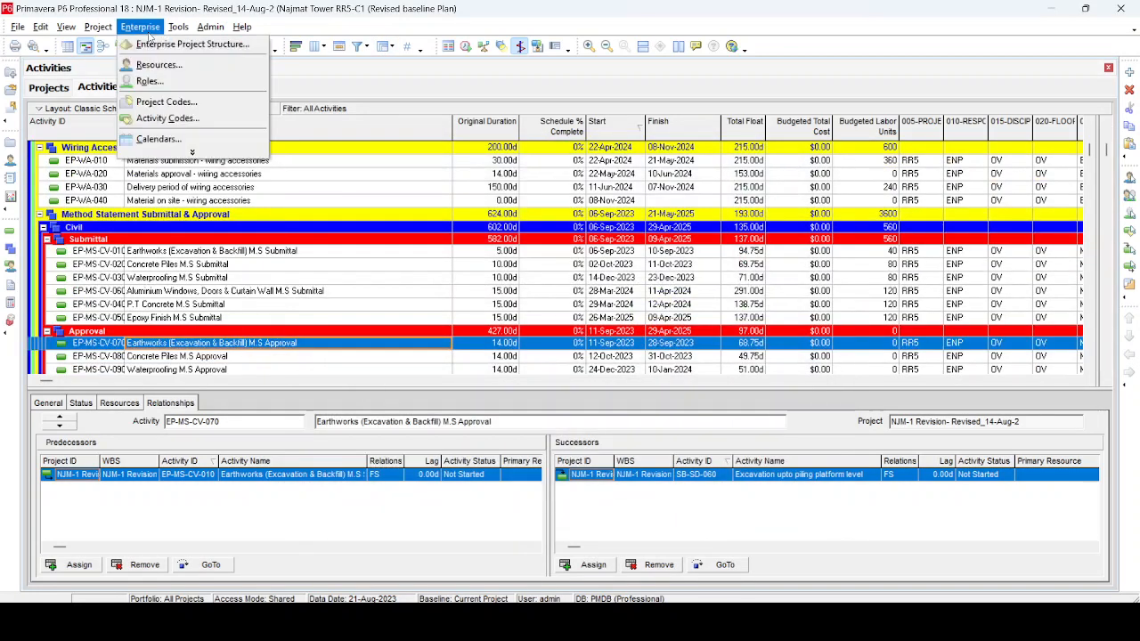
{"action": "left_click", "coordinate": [167, 117]}
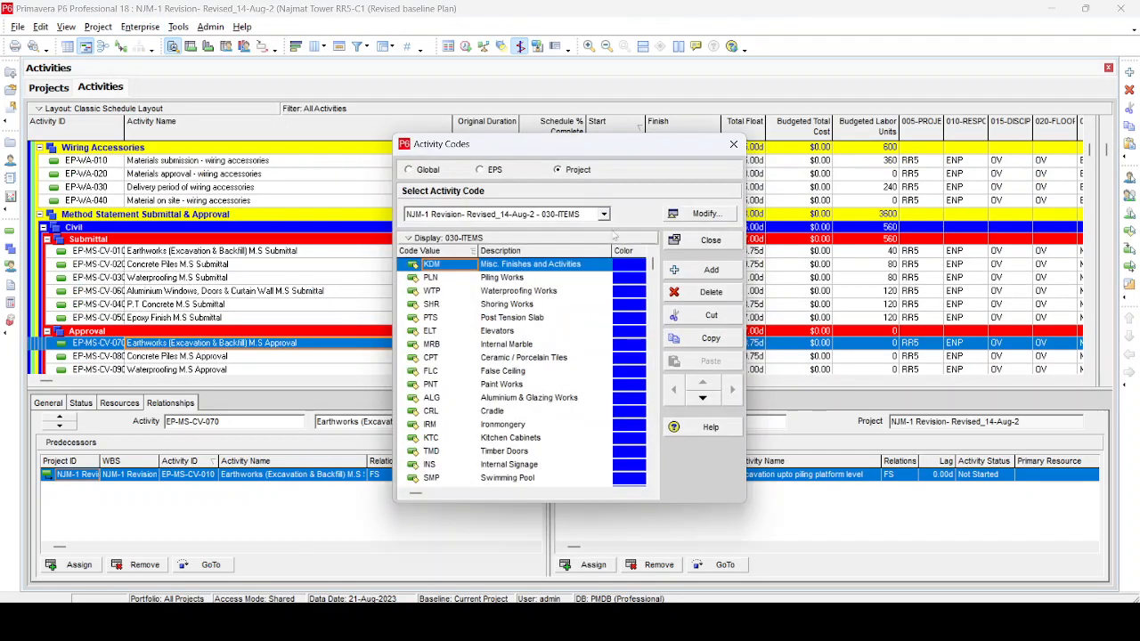
{"action": "left_click", "coordinate": [604, 215]}
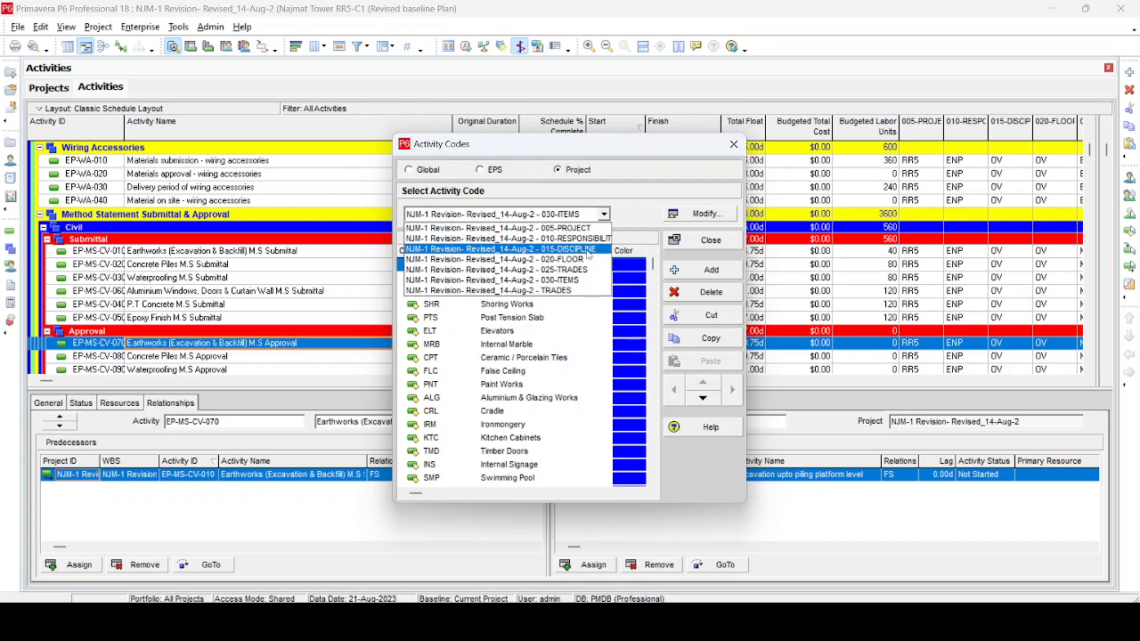
{"action": "left_click", "coordinate": [604, 215]}
{"action": "left_click", "coordinate": [604, 215]}
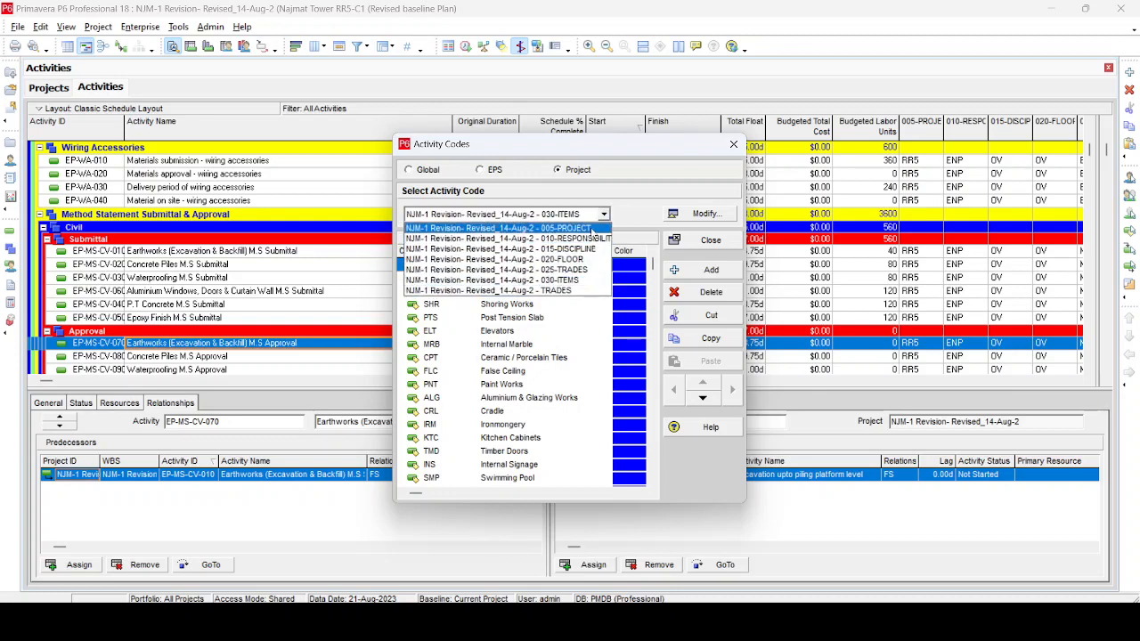
{"action": "left_click", "coordinate": [543, 228]}
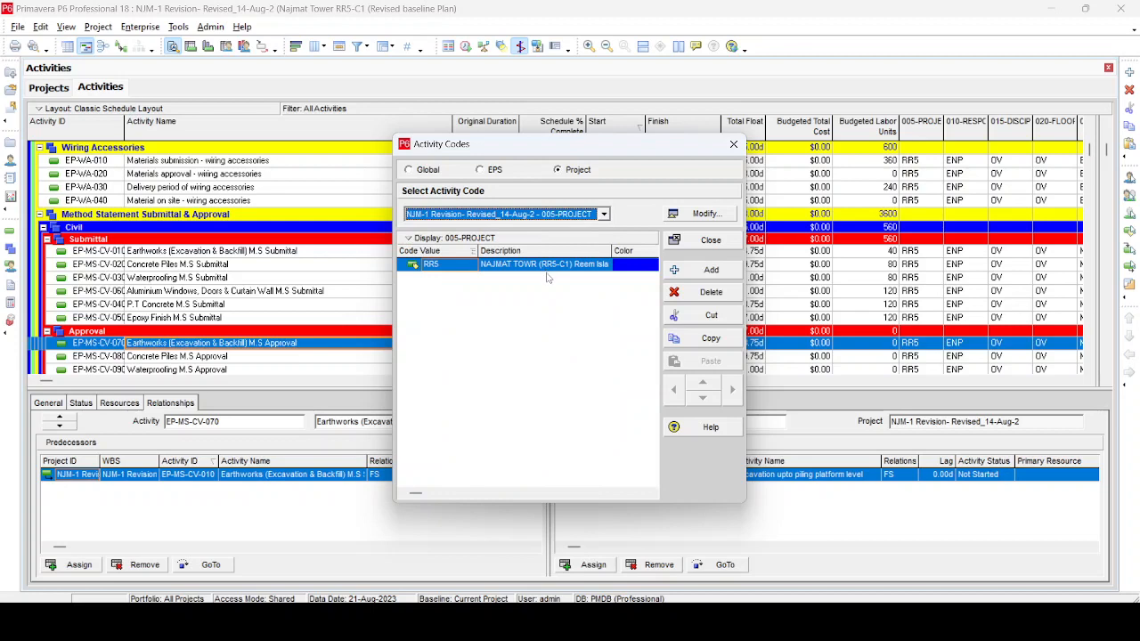
Copy the 005-PROJECT code value RR5 with its description and paste it at A1 of Excel's Acticity Code sheet.
{"action": "left_click", "coordinate": [757, 622]}
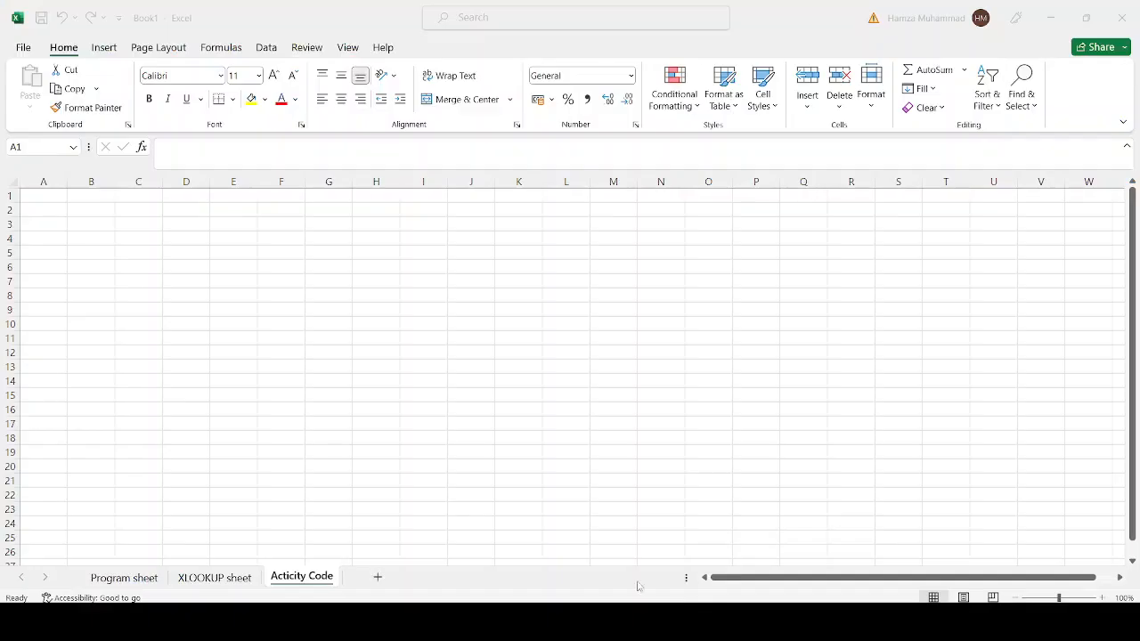
{"action": "left_click", "coordinate": [55, 224]}
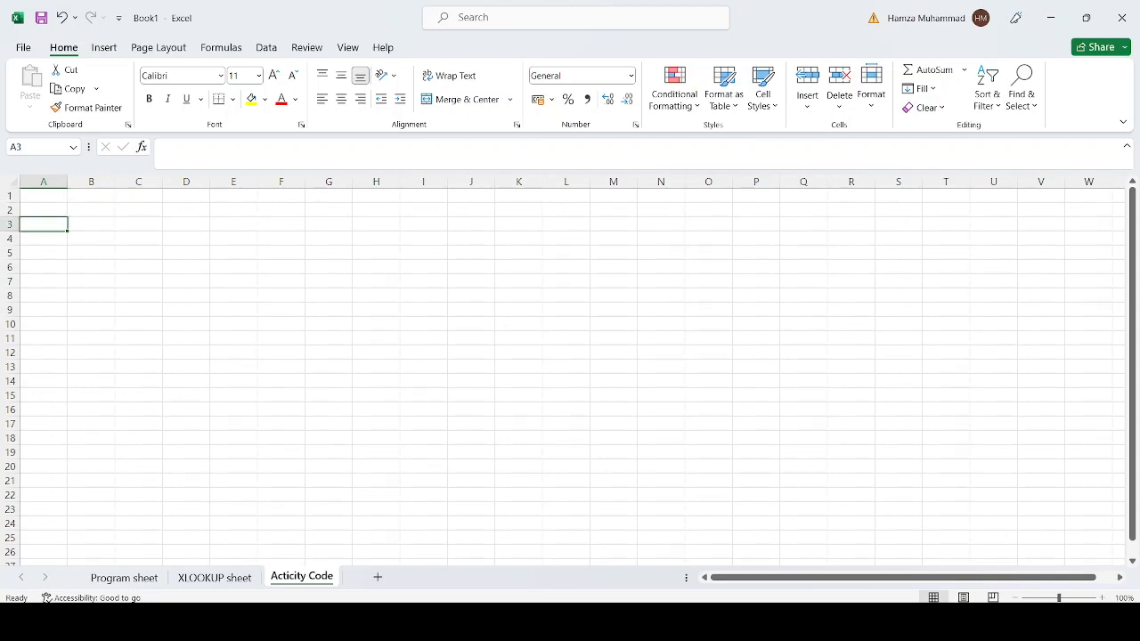
{"action": "left_click", "coordinate": [757, 622]}
{"action": "left_click", "coordinate": [570, 289]}
{"action": "left_click", "coordinate": [575, 265]}
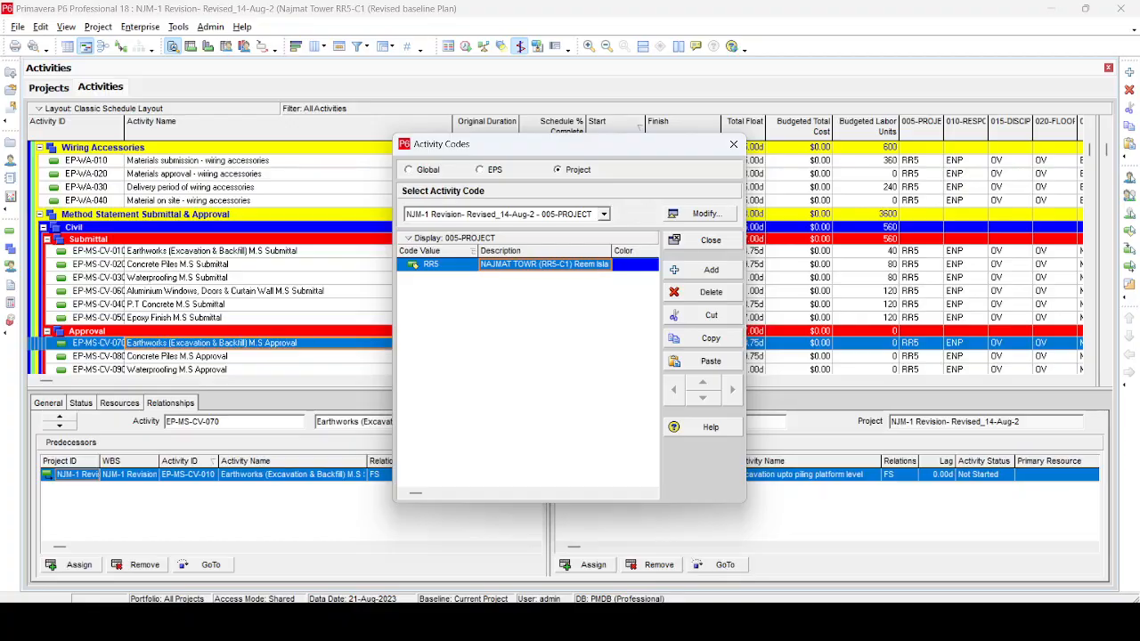
{"action": "left_click", "coordinate": [762, 622]}
{"action": "left_click", "coordinate": [60, 193]}
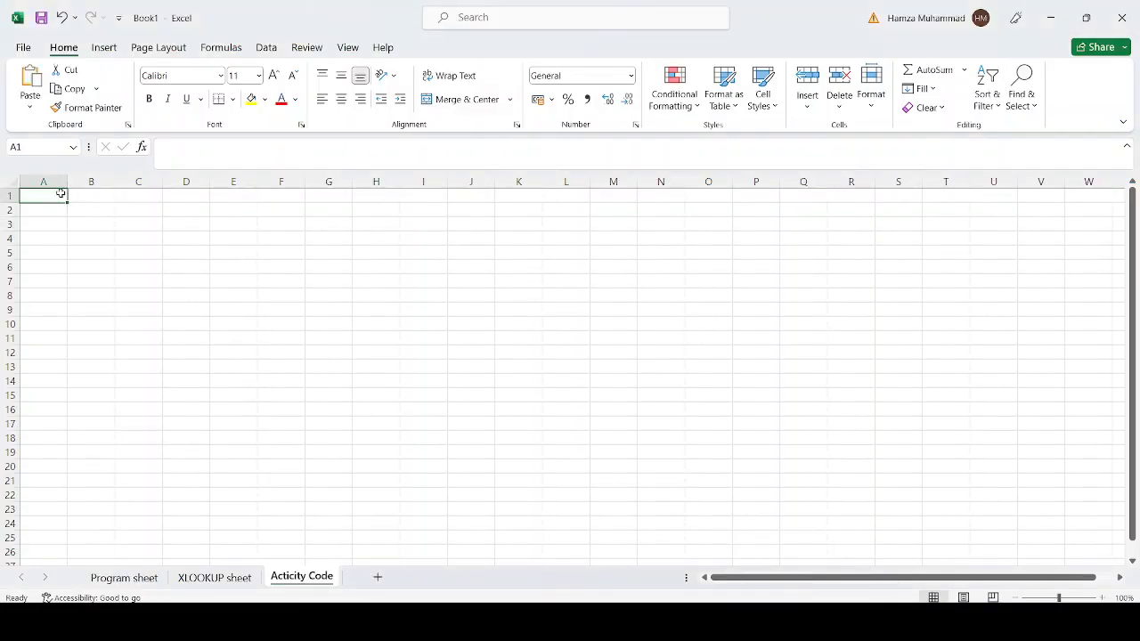
{"action": "key", "text": "ctrl+v"}
{"action": "left_click", "coordinate": [151, 367]}
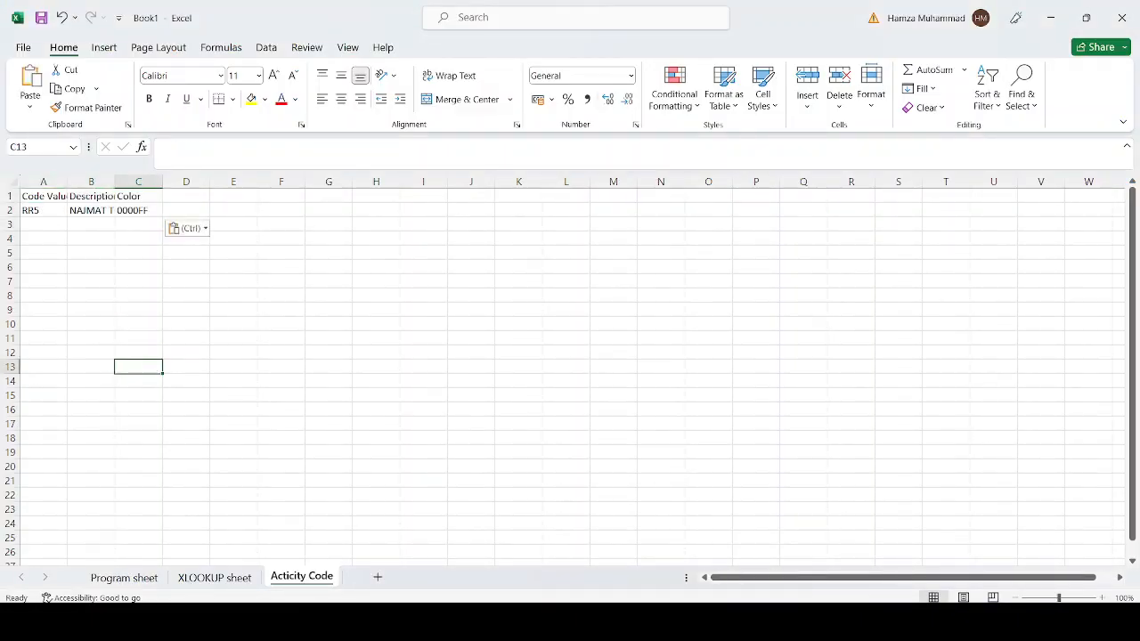
Copy all 010-RESPONSIBILITY code values from Primavera P6 and paste them at A6 of Excel's Acticity Code sheet.
{"action": "left_click", "coordinate": [824, 622]}
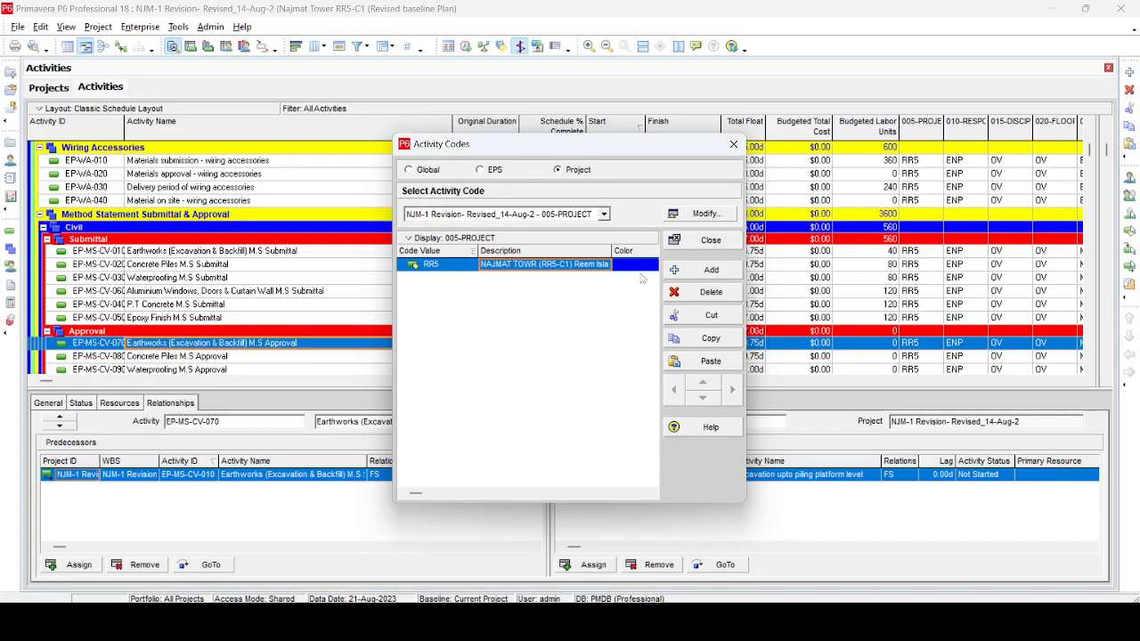
{"action": "left_click", "coordinate": [604, 214]}
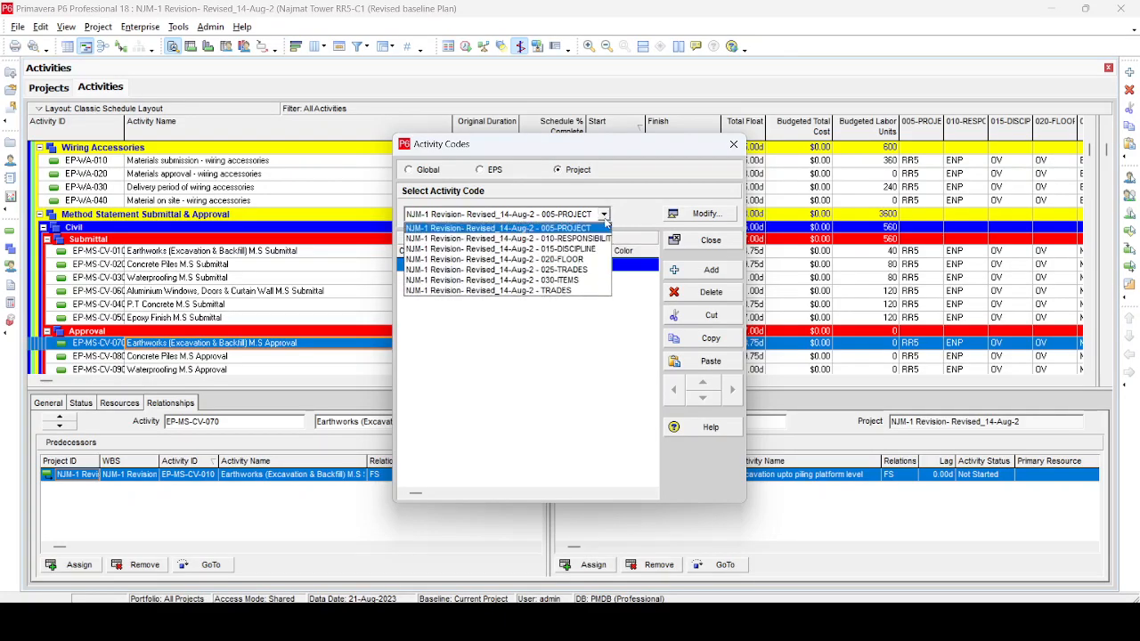
{"action": "left_click", "coordinate": [534, 239]}
{"action": "left_click", "coordinate": [515, 291]}
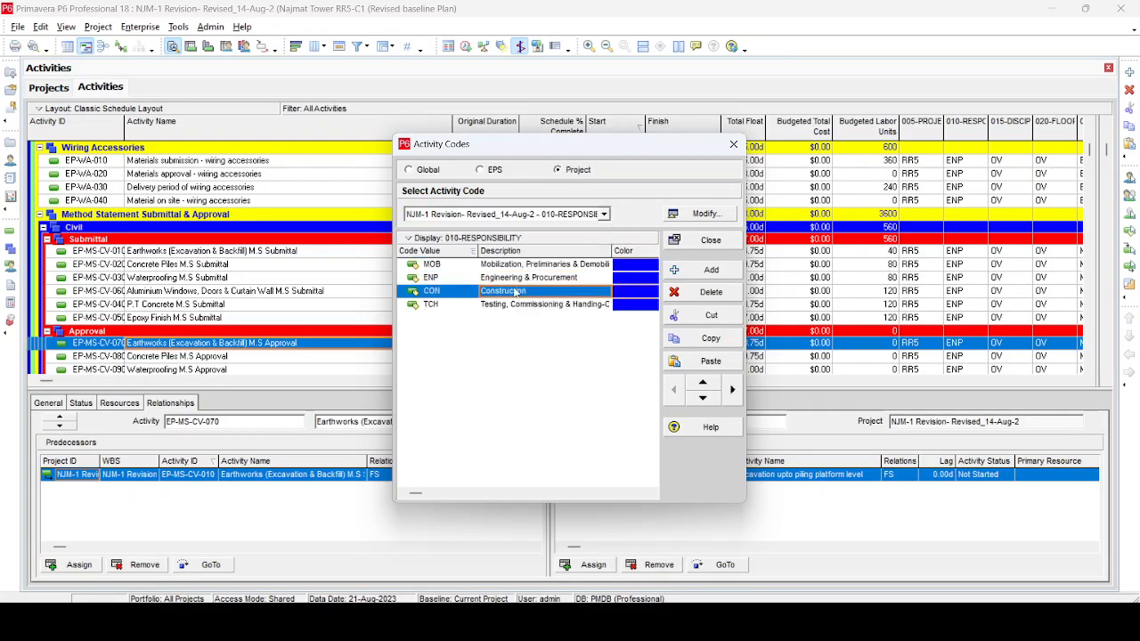
{"action": "key", "text": "ctrl+a"}
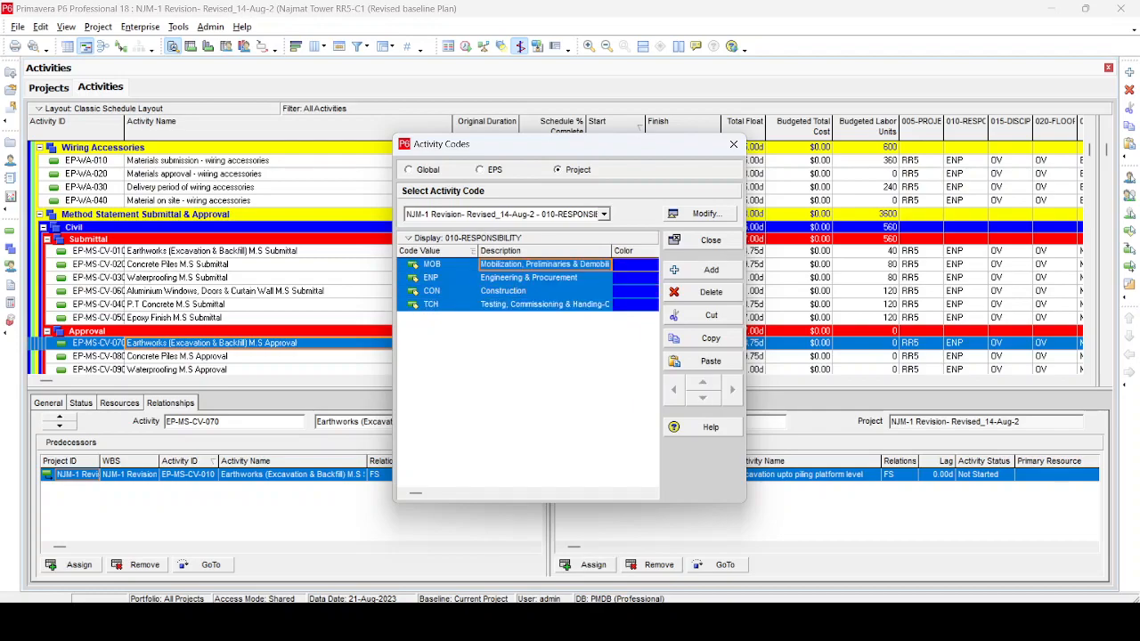
{"action": "key", "text": "alt+Tab"}
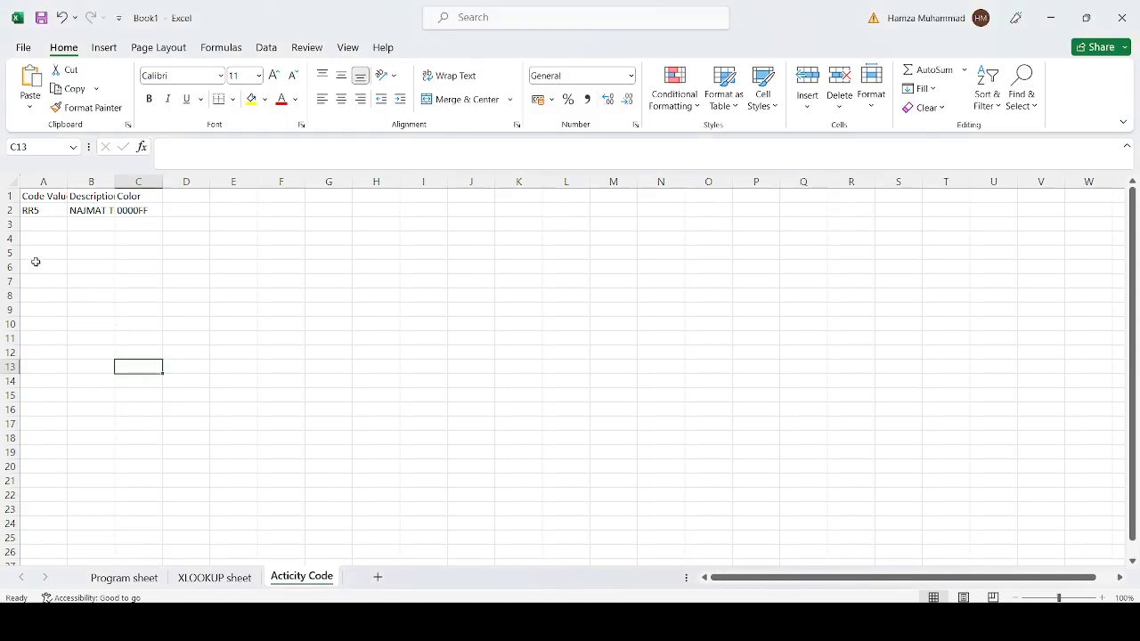
{"action": "left_click", "coordinate": [36, 265]}
{"action": "key", "text": "ctrl+v"}
{"action": "left_click", "coordinate": [131, 452]}
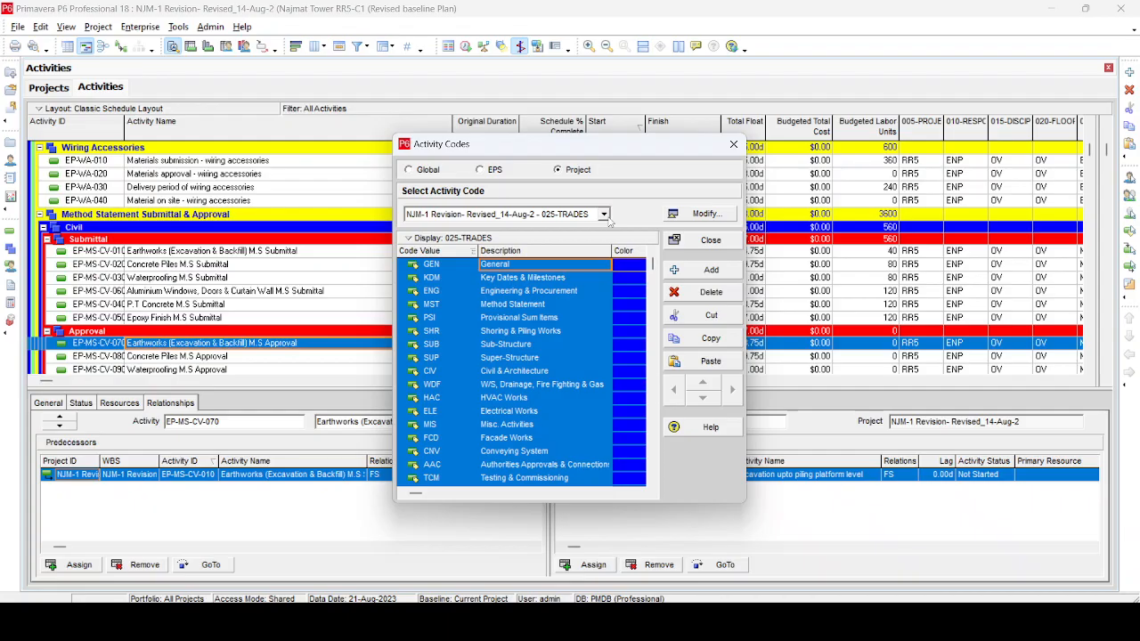
Copy all 030-ITEMS activity code values from Primavera P6 and paste them at A128 of Excel's Acticity Code sheet.
{"action": "left_click", "coordinate": [605, 216]}
{"action": "left_click", "coordinate": [499, 288]}
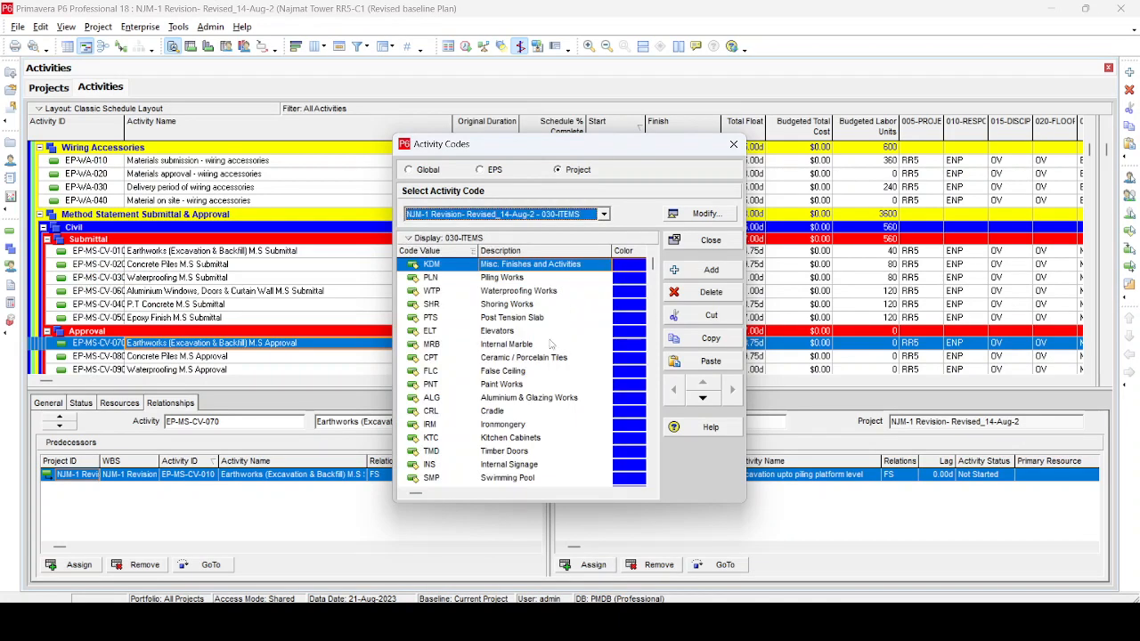
{"action": "left_click", "coordinate": [532, 355]}
{"action": "key", "text": "ctrl+a"}
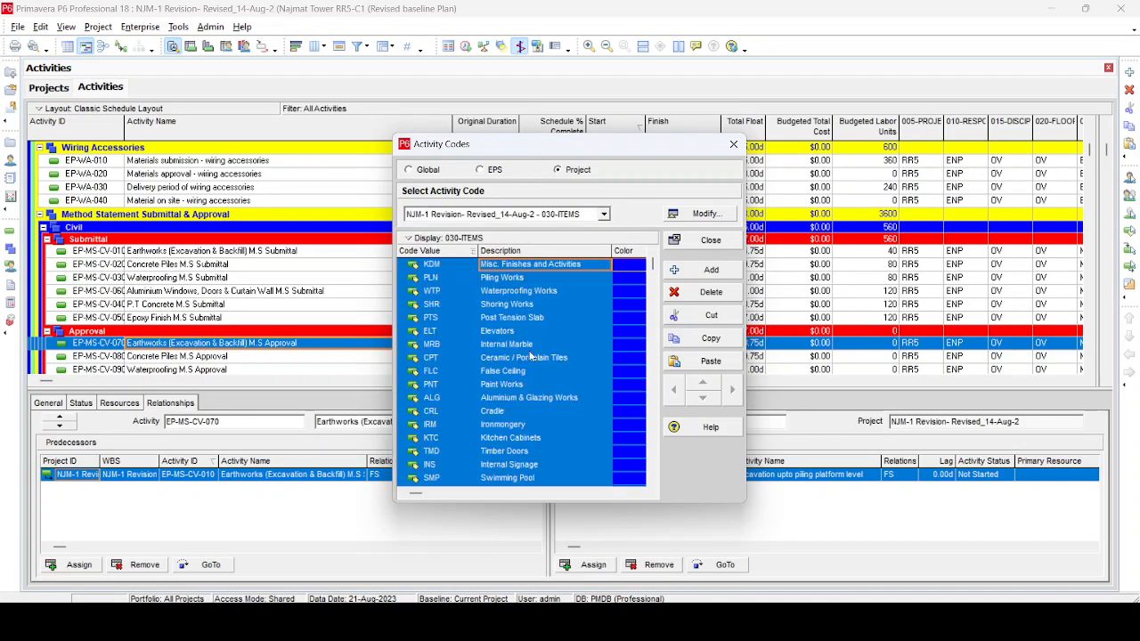
{"action": "left_click", "coordinate": [703, 621]}
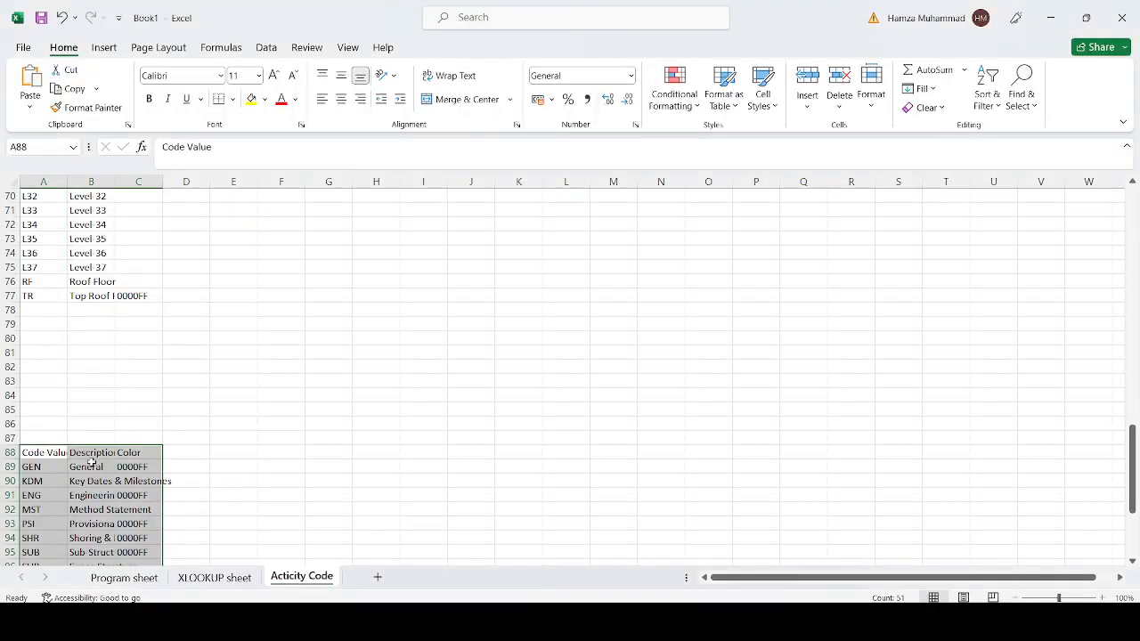
{"action": "scroll", "coordinate": [85, 464], "scroll_direction": "down", "scroll_amount": 10}
{"action": "scroll", "coordinate": [82, 465], "scroll_direction": "down", "scroll_amount": 4}
{"action": "left_click", "coordinate": [49, 425]}
{"action": "key", "text": "ctrl+v"}
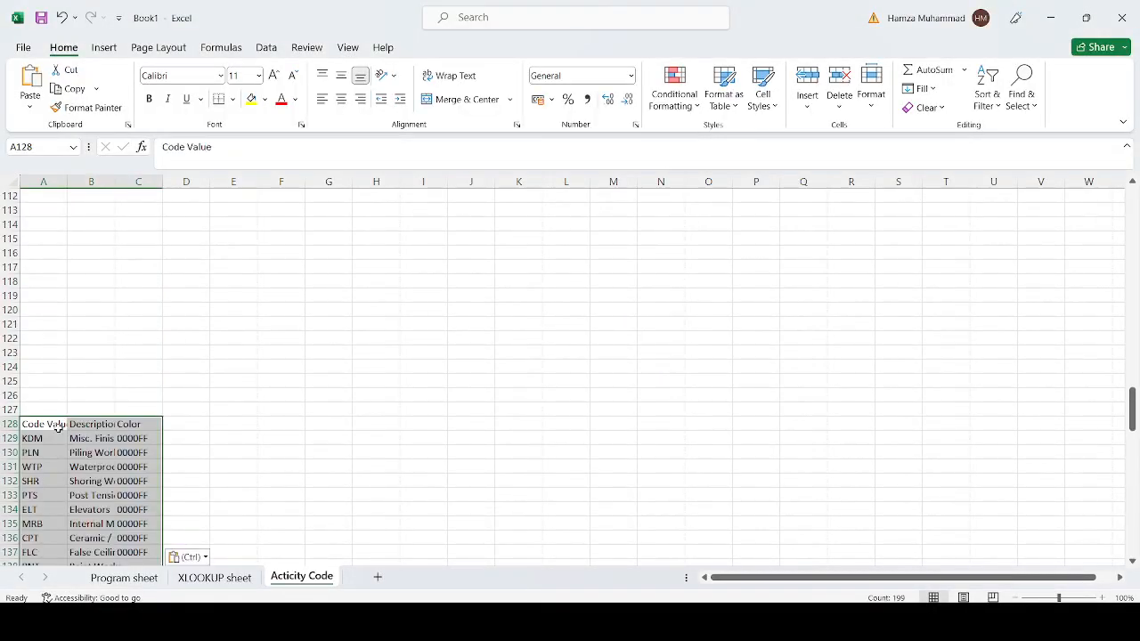
Delete the blank rows and repeated header rows above the MOB codes (rows 3 to 6) and above the discipline codes (rows 7 to 11).
{"action": "scroll", "coordinate": [267, 487], "scroll_direction": "up", "scroll_amount": 2}
{"action": "scroll", "coordinate": [267, 487], "scroll_direction": "up", "scroll_amount": 20}
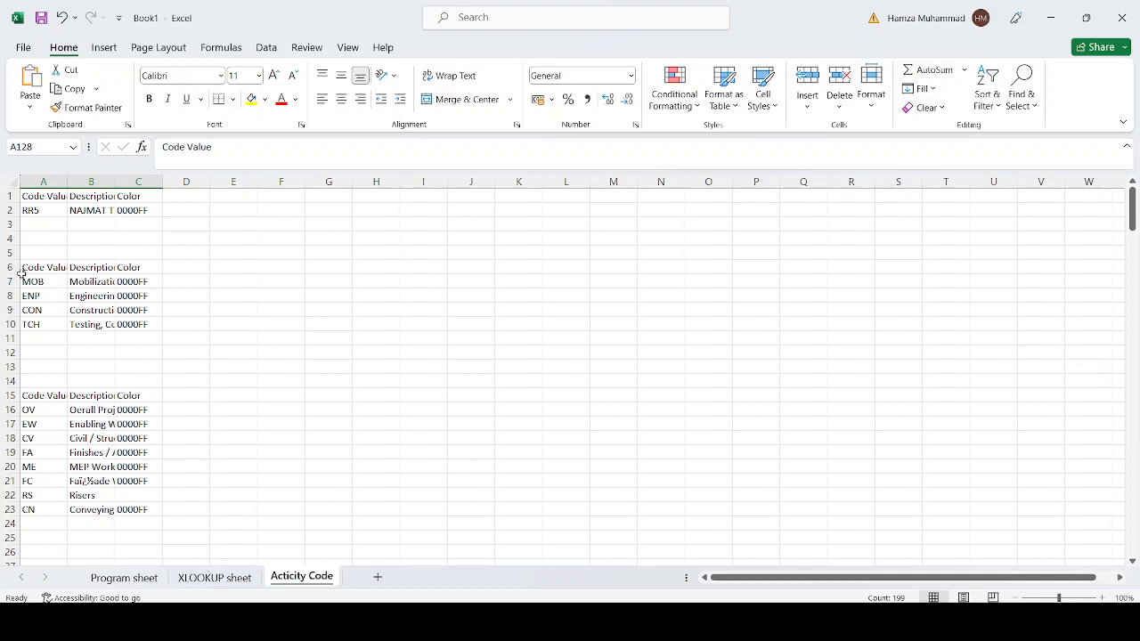
{"action": "left_click_drag", "start_coordinate": [13, 267], "coordinate": [13, 225]}
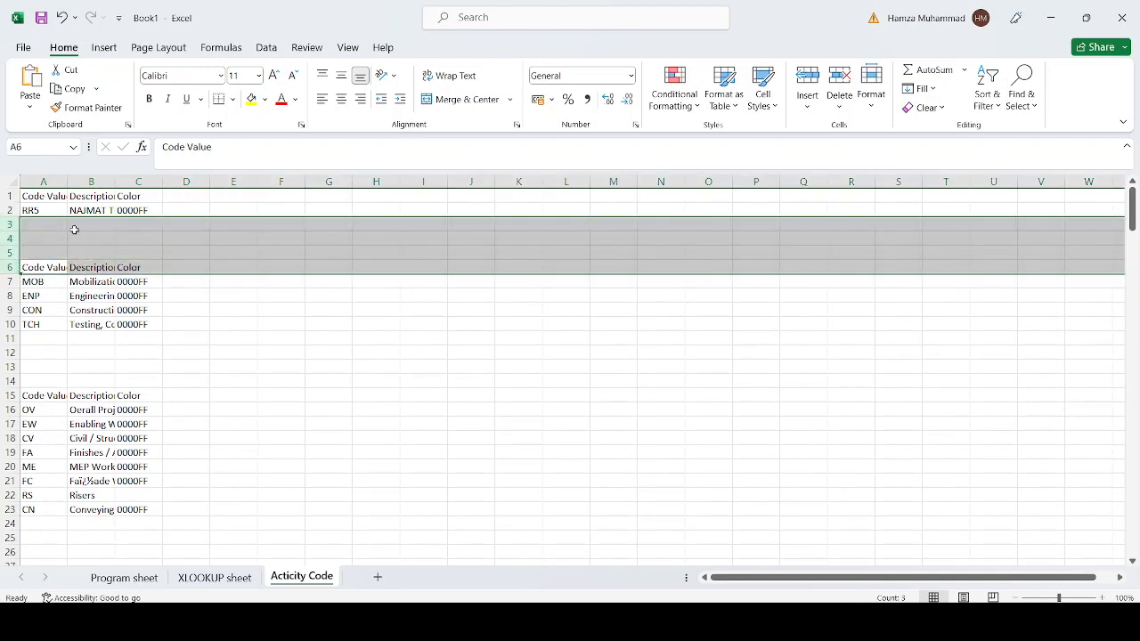
{"action": "right_click", "coordinate": [76, 230]}
{"action": "left_click", "coordinate": [117, 402]}
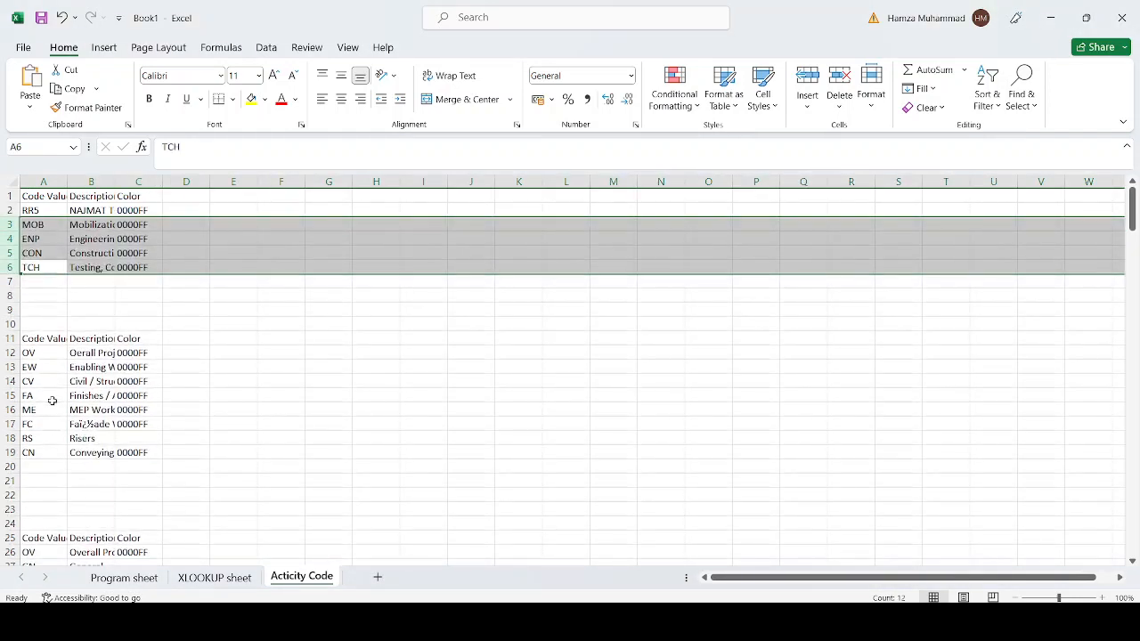
{"action": "left_click_drag", "start_coordinate": [9, 339], "coordinate": [9, 282]}
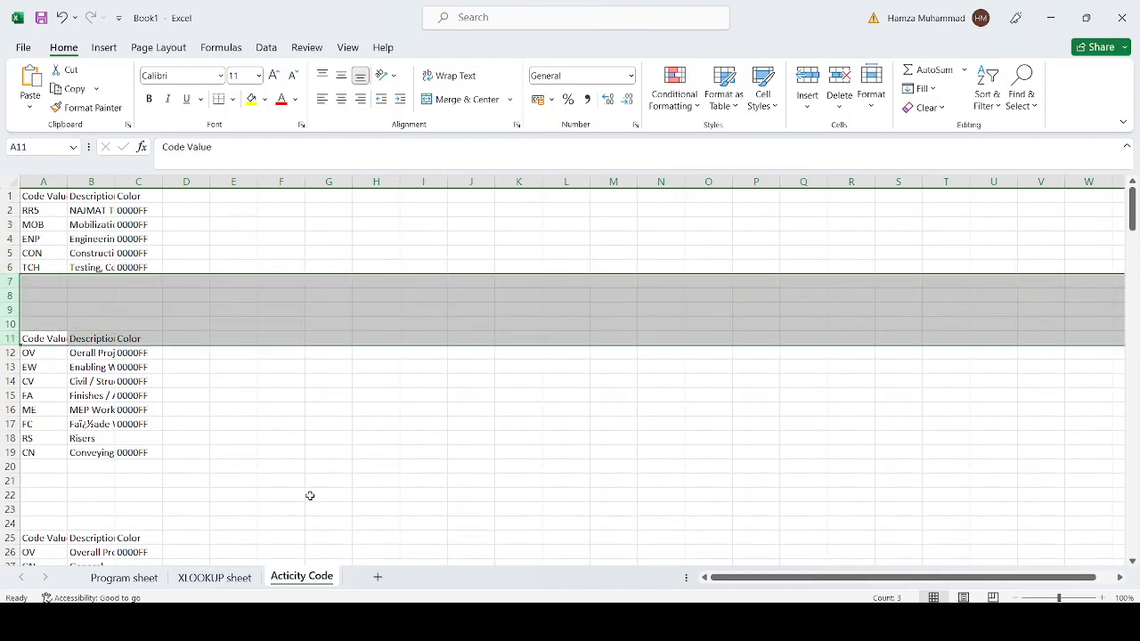
{"action": "key", "text": "ctrl+minus"}
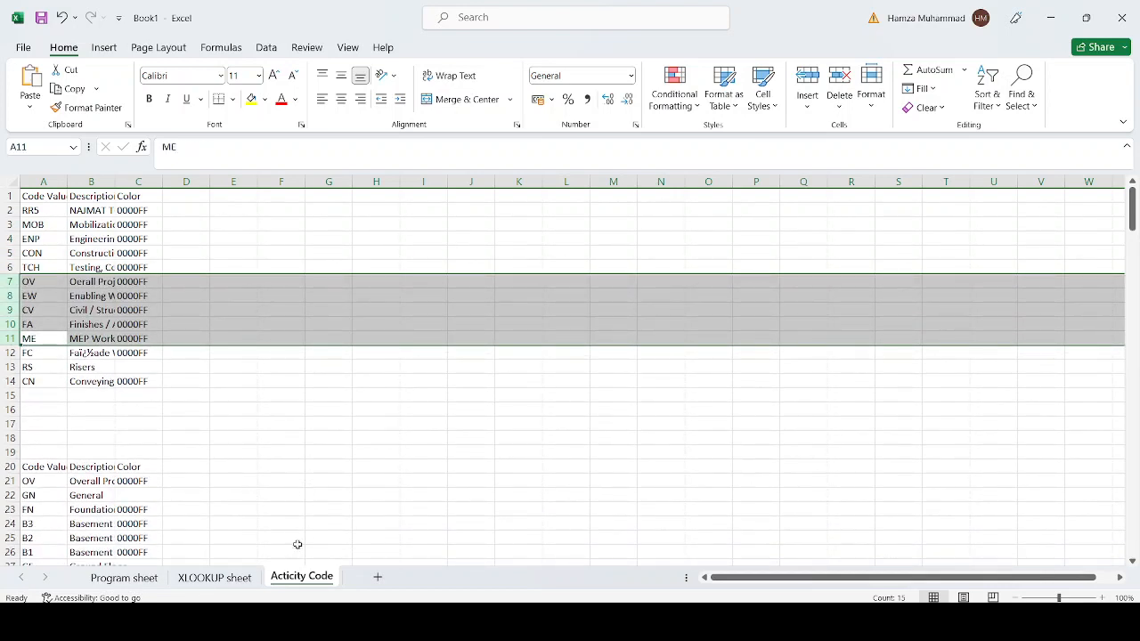
Delete the blank rows and repeated header rows above the floor codes (rows 15 to 20) and above the trade codes (rows 63 to 73).
{"action": "left_click_drag", "start_coordinate": [18, 465], "coordinate": [18, 395]}
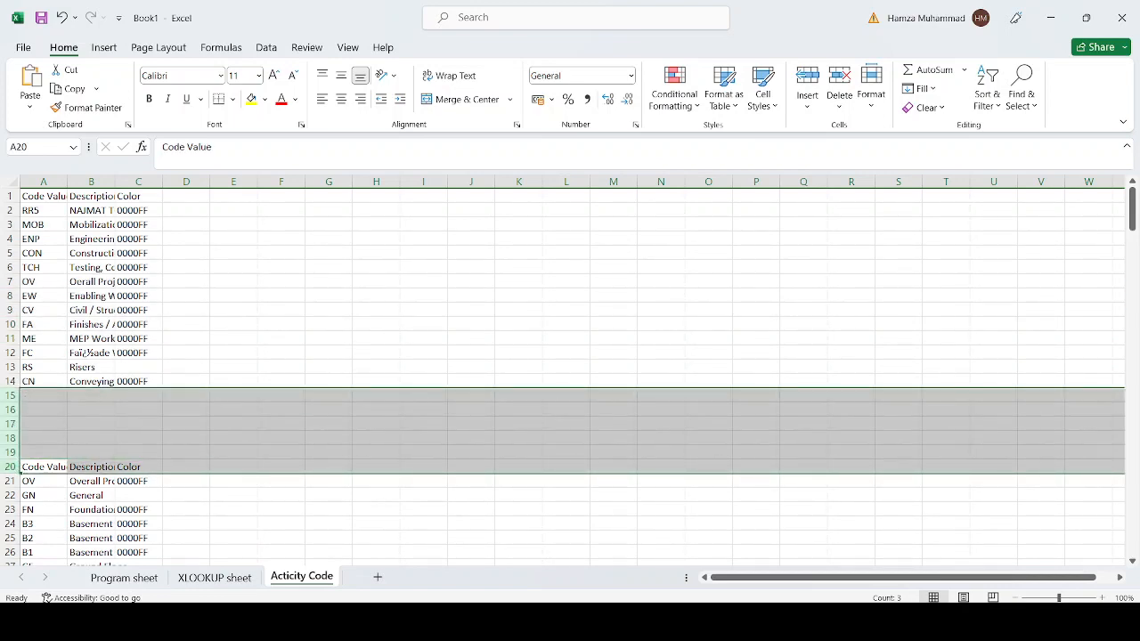
{"action": "key", "text": "ctrl+minus"}
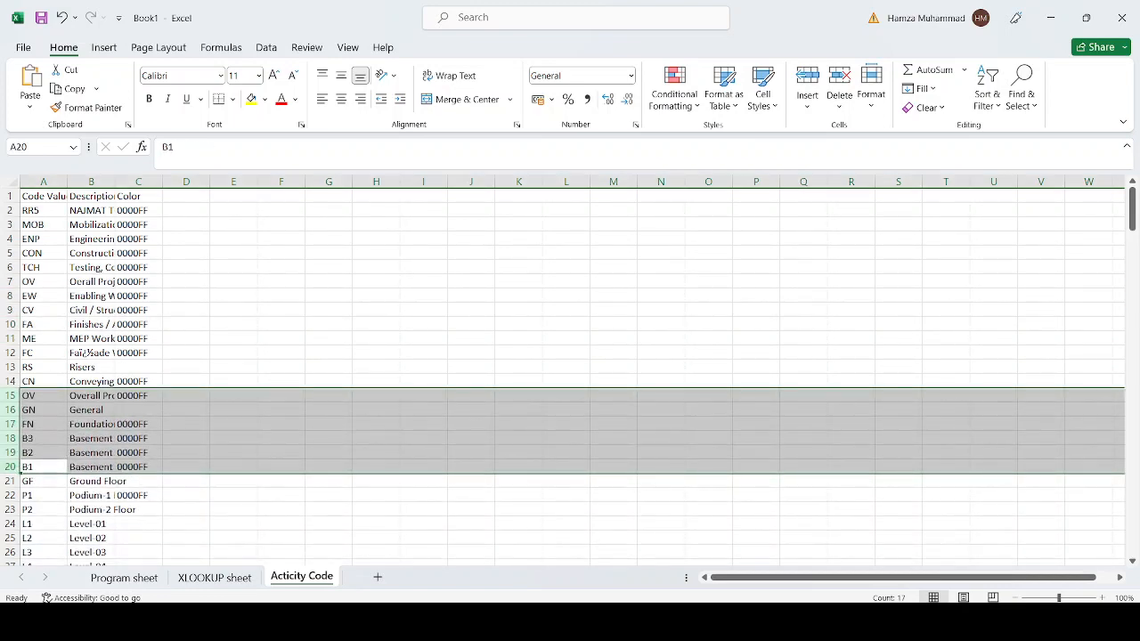
{"action": "scroll", "coordinate": [167, 384], "scroll_direction": "down", "scroll_amount": 19}
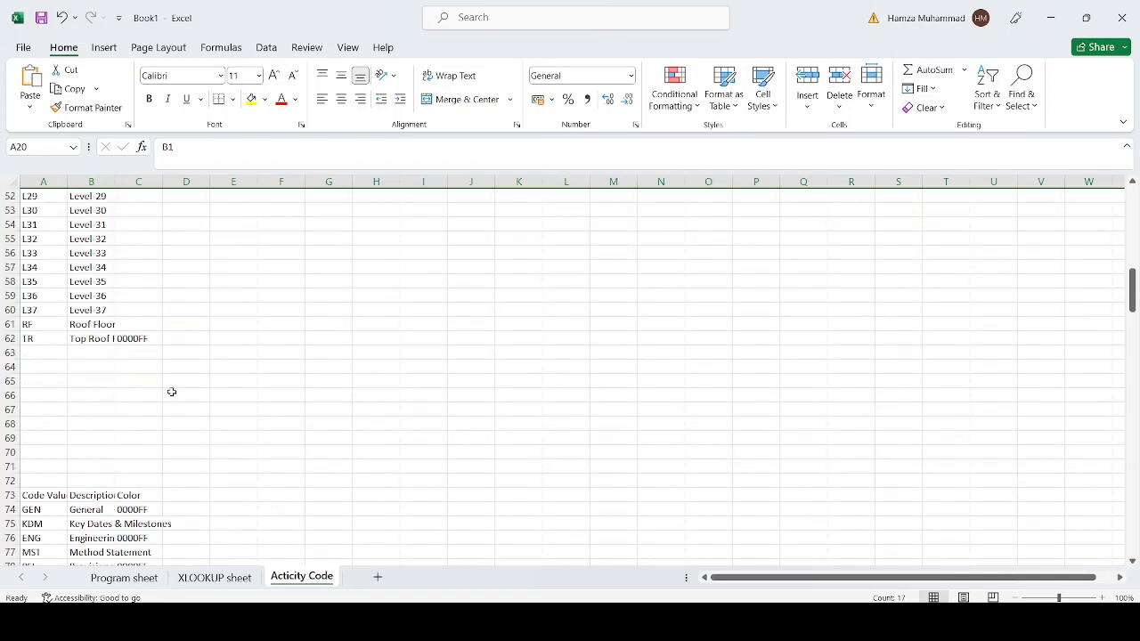
{"action": "left_click_drag", "start_coordinate": [11, 410], "coordinate": [36, 272]}
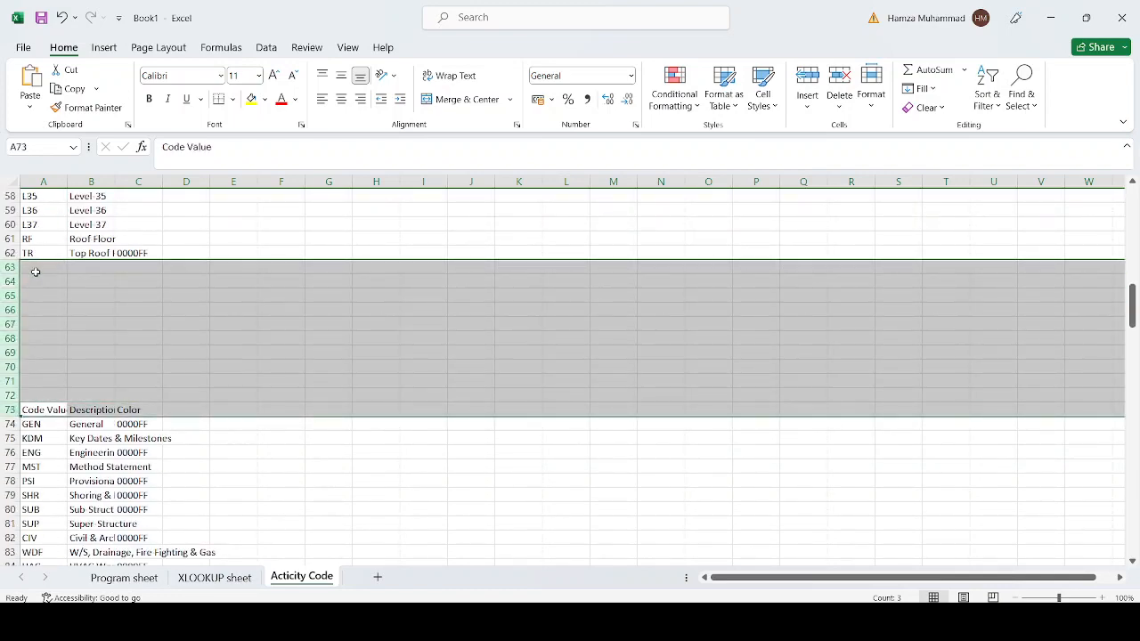
{"action": "key", "text": "ctrl+minus"}
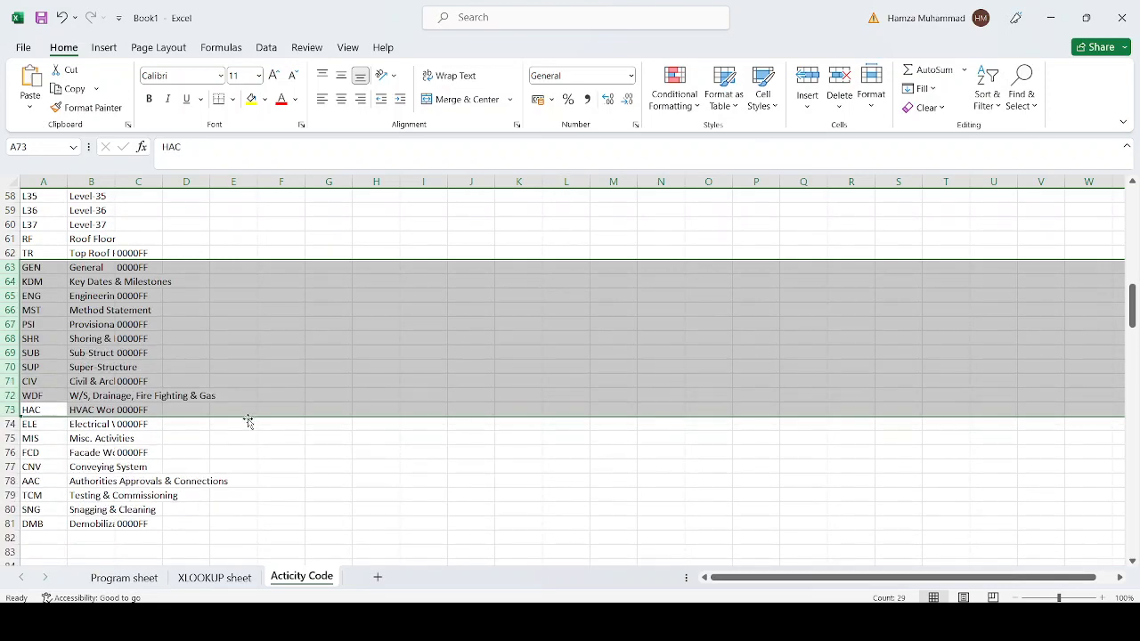
{"action": "scroll", "coordinate": [248, 422], "scroll_direction": "up", "scroll_amount": 5}
{"action": "scroll", "coordinate": [249, 422], "scroll_direction": "up", "scroll_amount": 14}
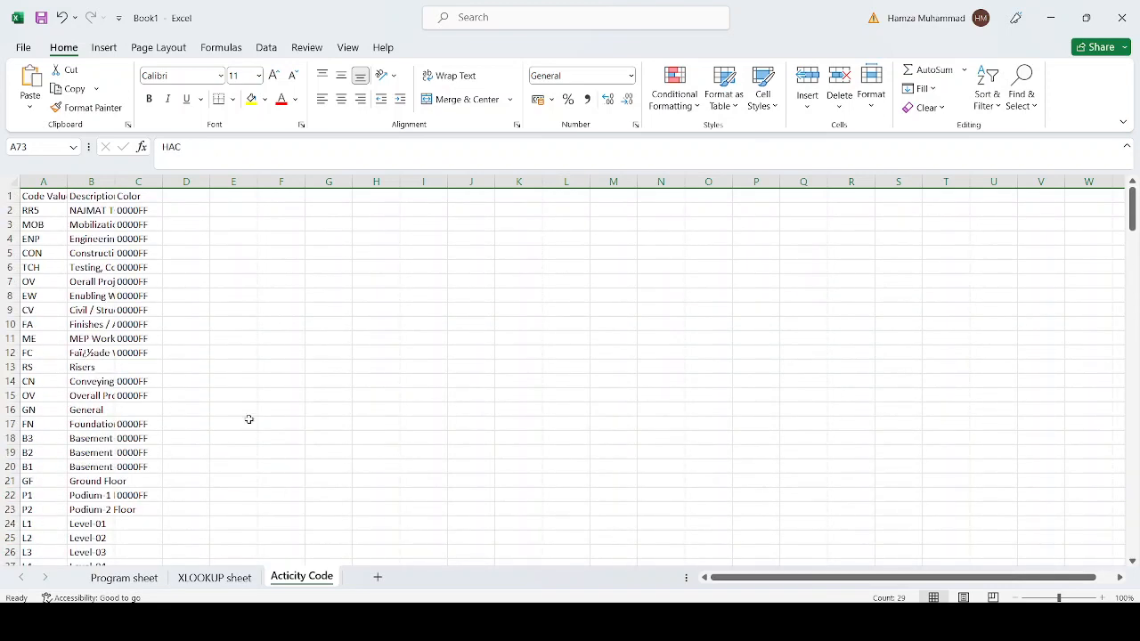
In the Acticity Code sheet, fit column B's width to the descriptions and clear the contents of the Color column.
{"action": "left_click", "coordinate": [214, 578]}
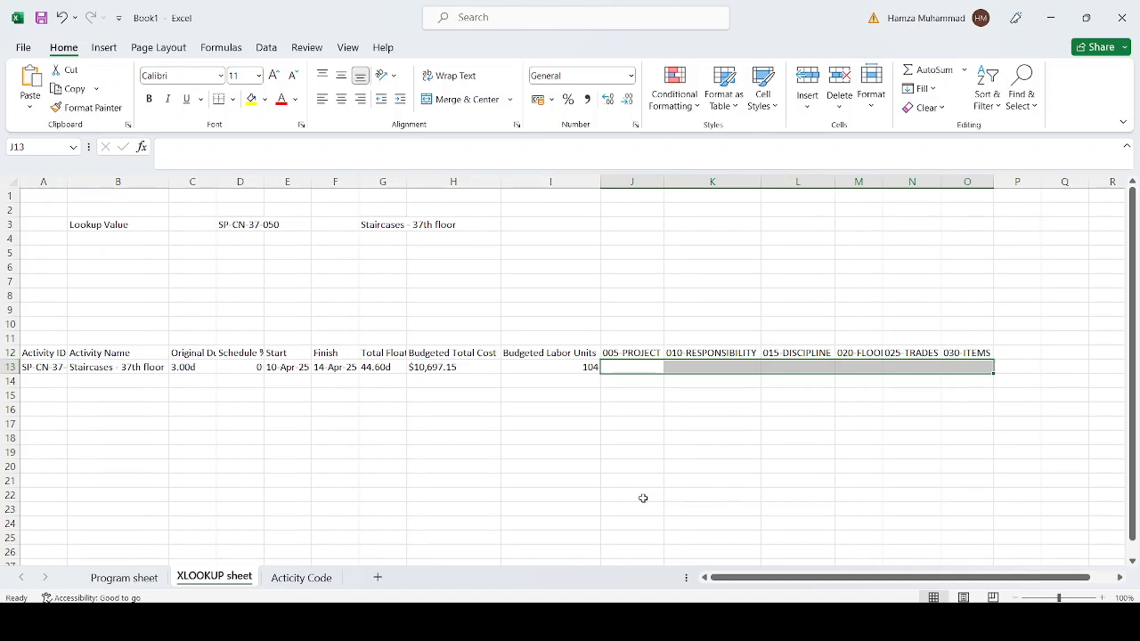
{"action": "key", "text": "ctrl+Page_Down"}
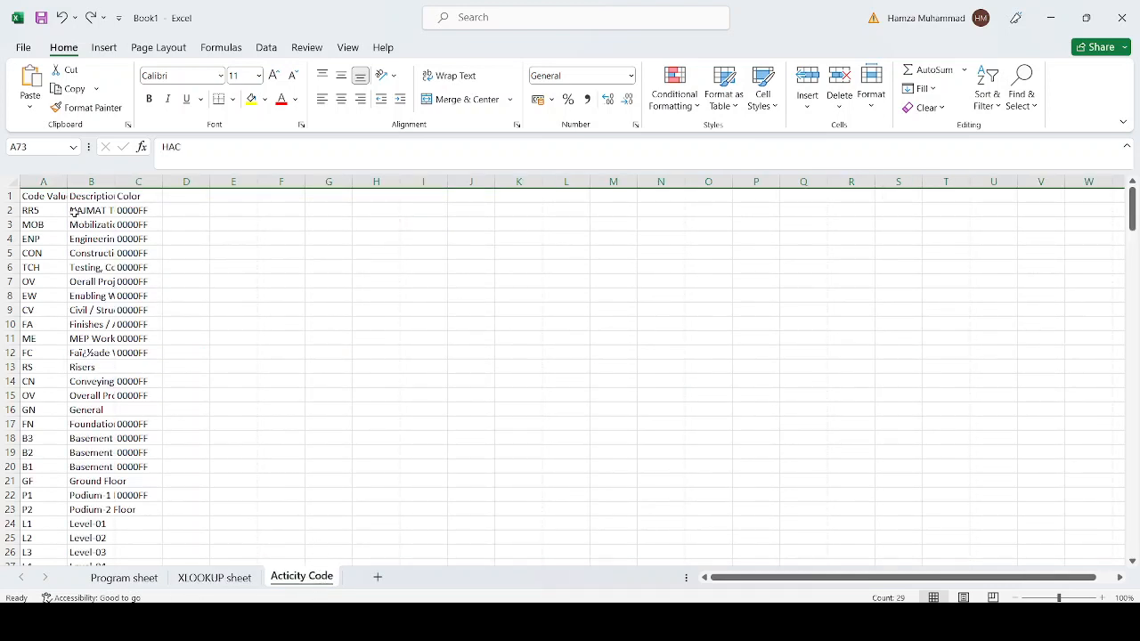
{"action": "double_click", "coordinate": [117, 182]}
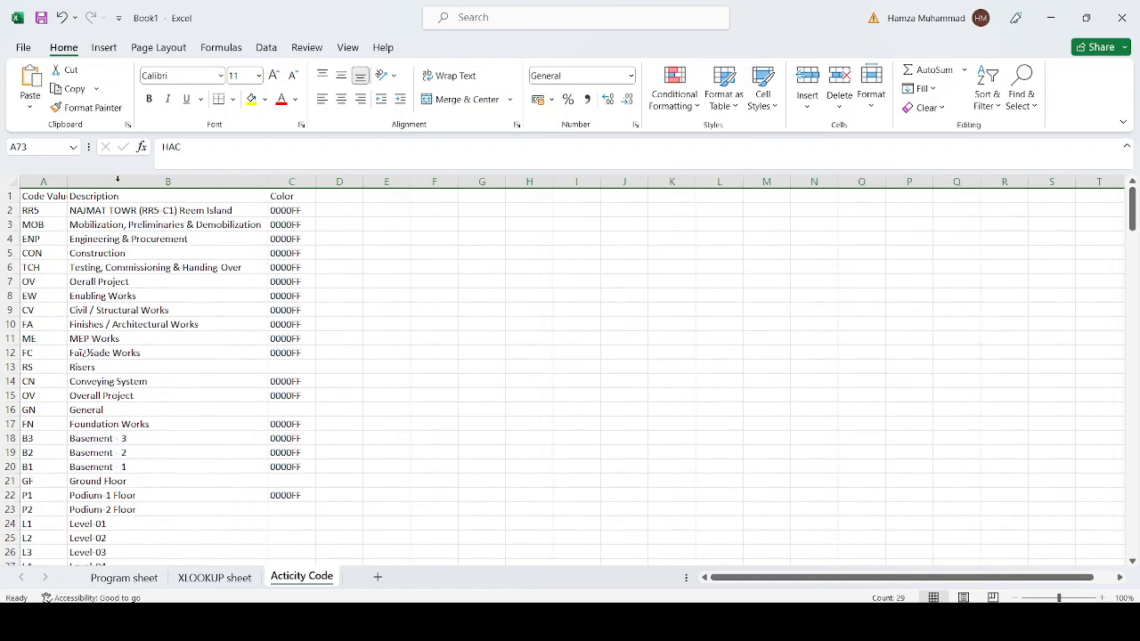
{"action": "left_click", "coordinate": [290, 182]}
{"action": "right_click", "coordinate": [291, 184]}
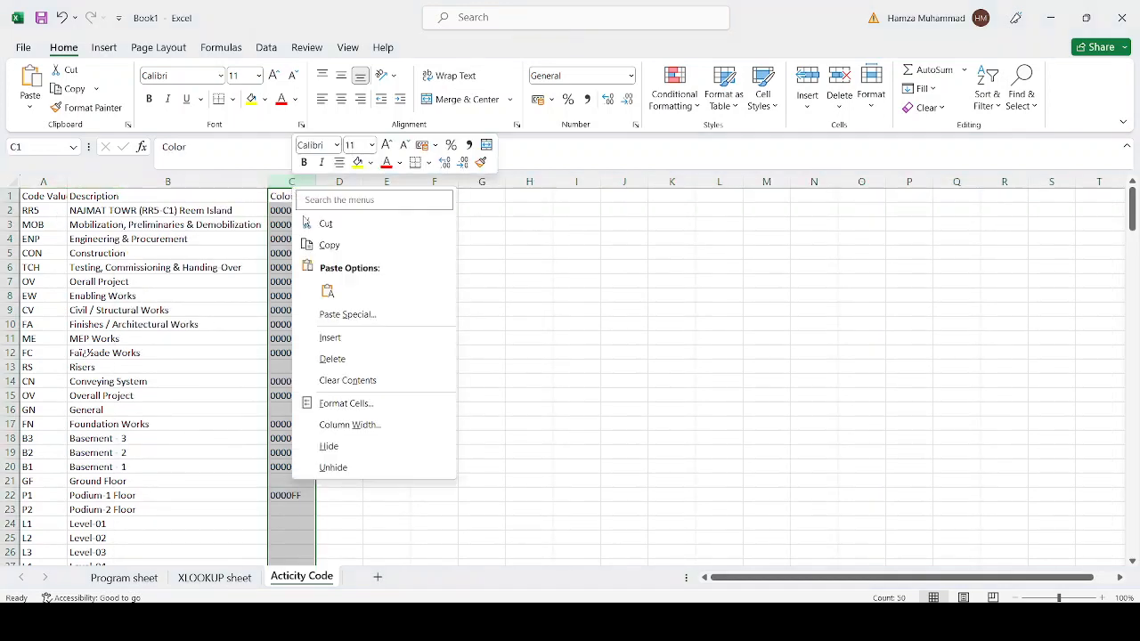
{"action": "left_click", "coordinate": [340, 380]}
Delete rows 82 to 102, the blank rows and repeated header between the trade and item codes, and check the combined list.
{"action": "scroll", "coordinate": [51, 479], "scroll_direction": "down", "scroll_amount": 20}
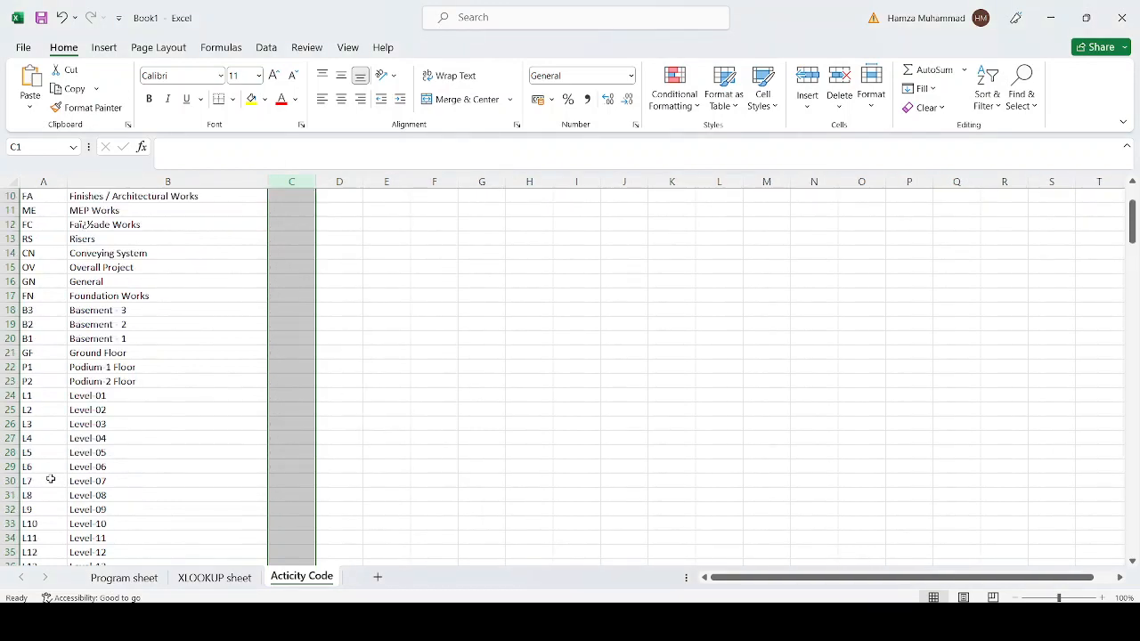
{"action": "scroll", "coordinate": [51, 479], "scroll_direction": "down", "scroll_amount": 1}
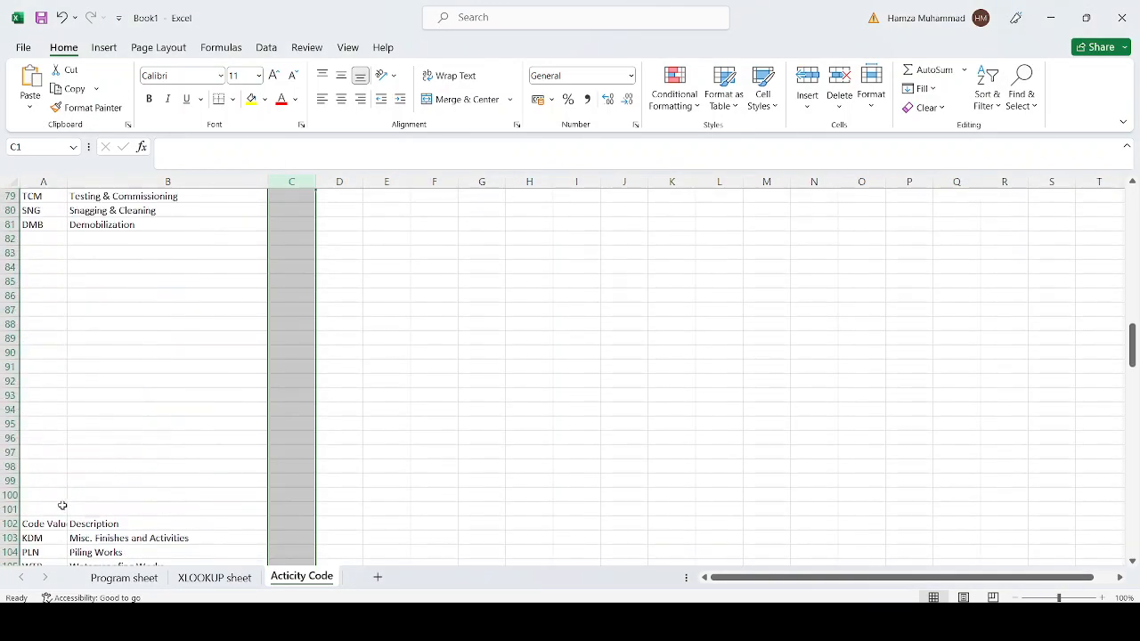
{"action": "scroll", "coordinate": [51, 479], "scroll_direction": "up", "scroll_amount": 2}
{"action": "scroll", "coordinate": [51, 472], "scroll_direction": "down", "scroll_amount": 4}
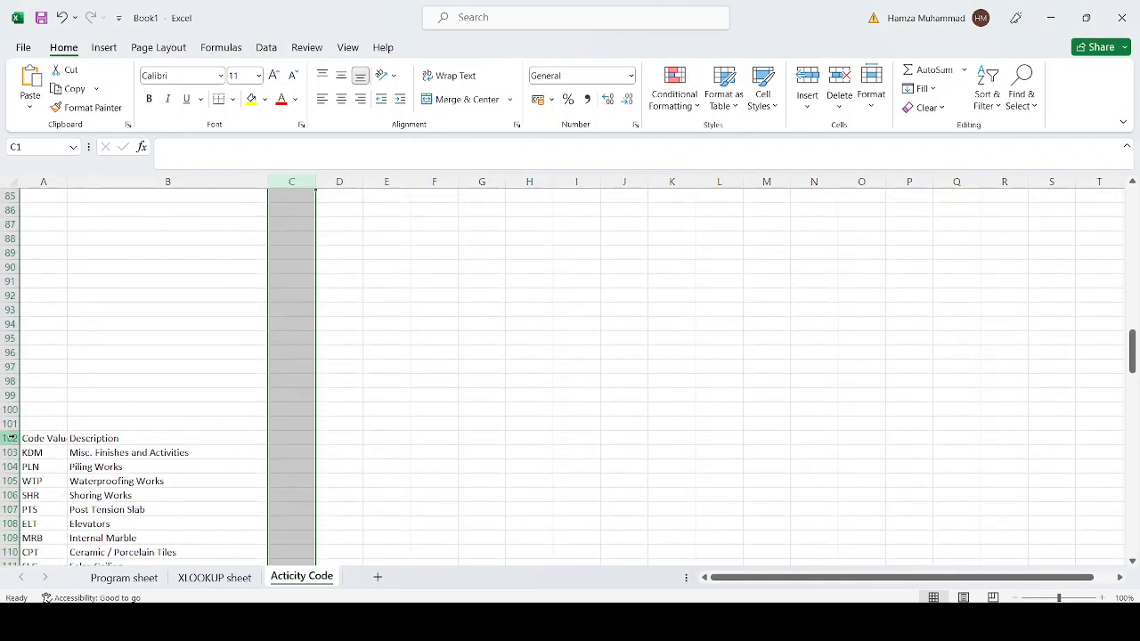
{"action": "left_click_drag", "start_coordinate": [9, 438], "coordinate": [9, 239]}
{"action": "right_click", "coordinate": [84, 288]}
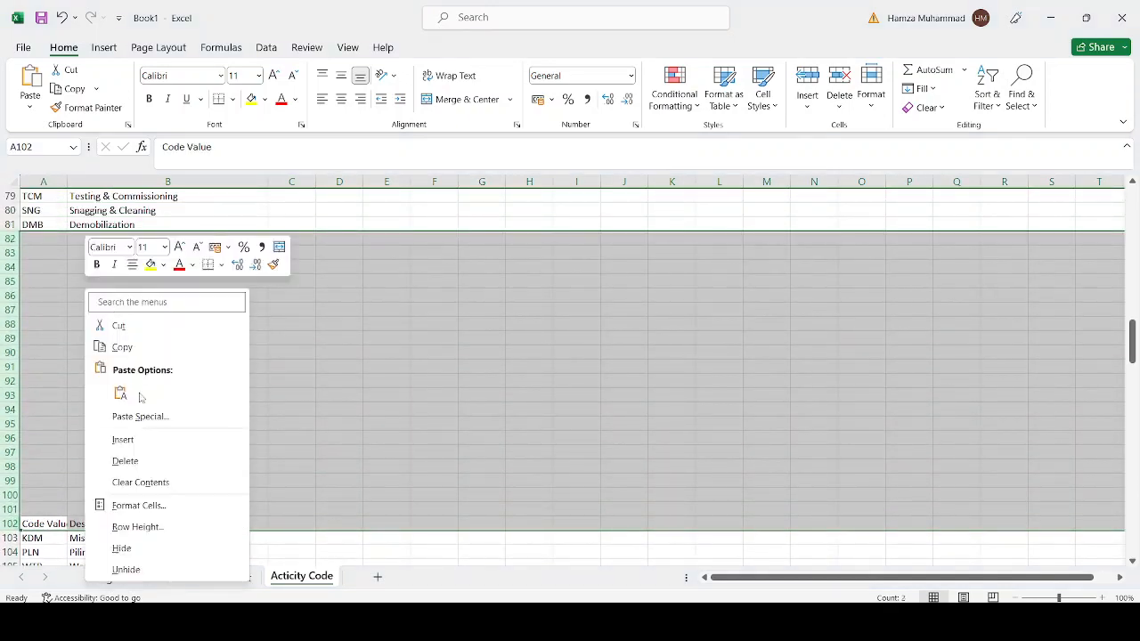
{"action": "left_click", "coordinate": [138, 460]}
{"action": "scroll", "coordinate": [139, 461], "scroll_direction": "down", "scroll_amount": 10}
{"action": "scroll", "coordinate": [139, 461], "scroll_direction": "down", "scroll_amount": 18}
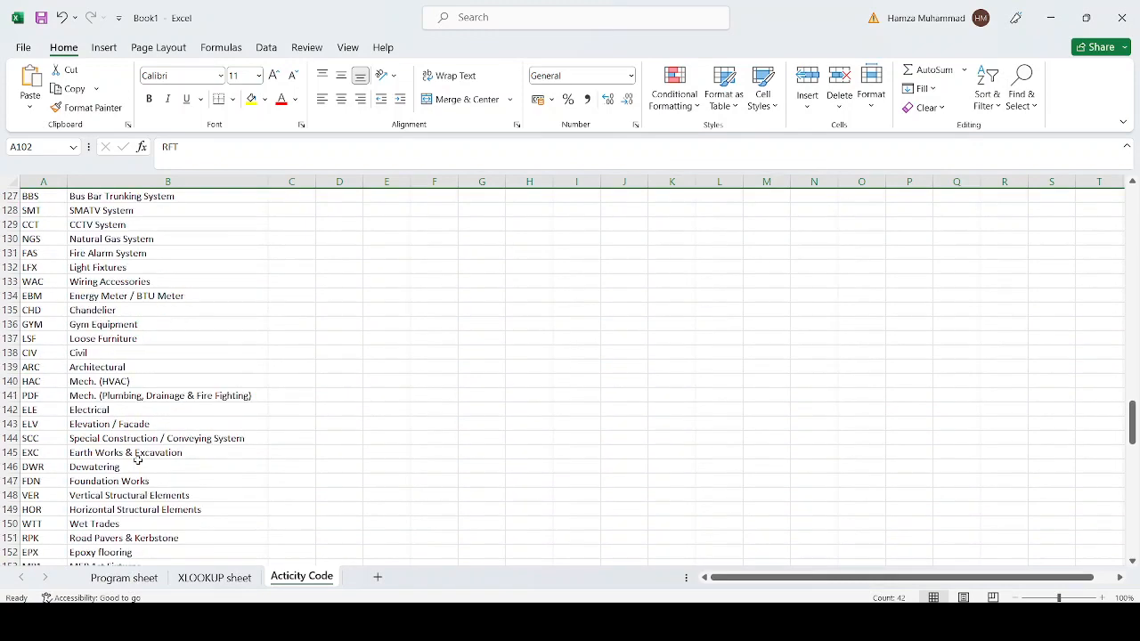
{"action": "scroll", "coordinate": [138, 461], "scroll_direction": "up", "scroll_amount": 12}
{"action": "scroll", "coordinate": [138, 461], "scroll_direction": "up", "scroll_amount": 20}
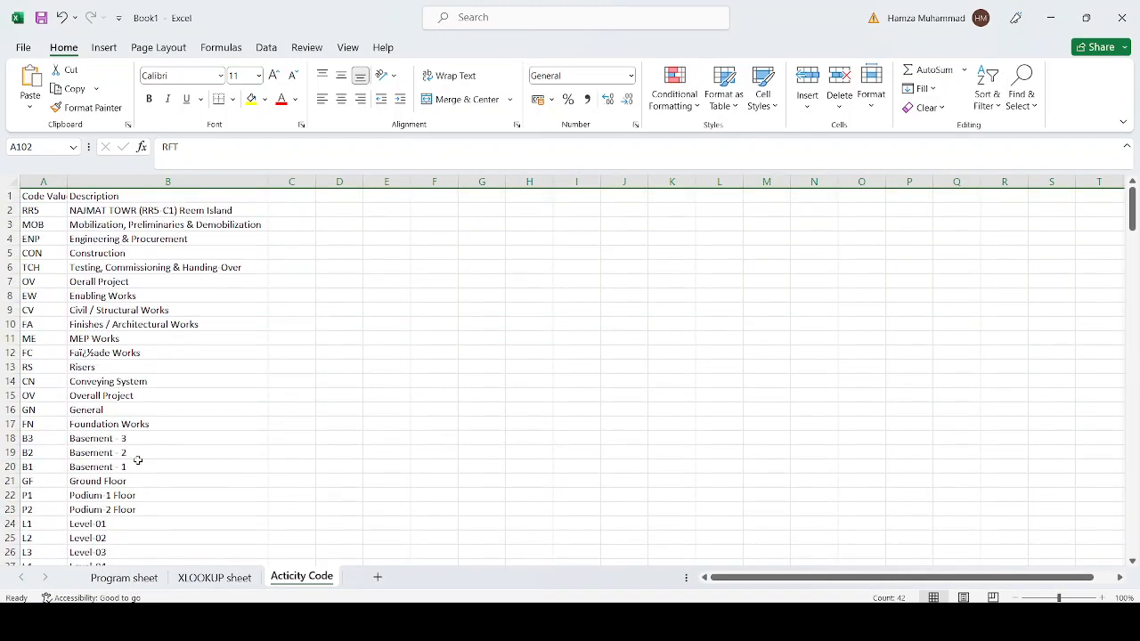
{"action": "left_click", "coordinate": [64, 506]}
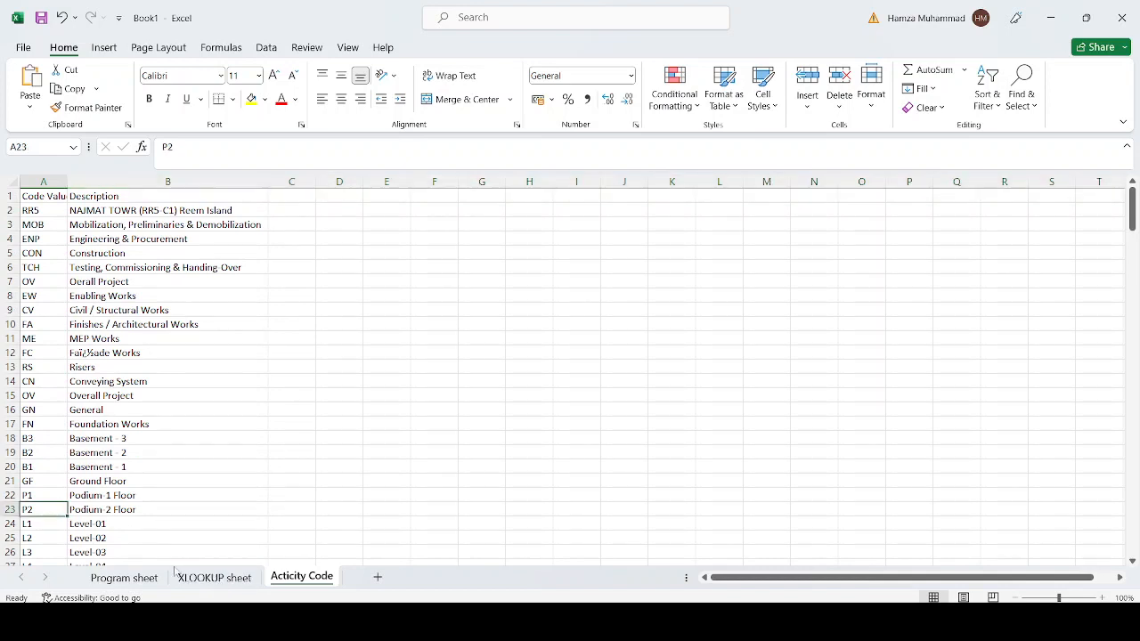
In cell J13 of the XLOOKUP sheet, under 005-PROJECT, start an XLOOKUP formula with A13 as the lookup value.
{"action": "left_click", "coordinate": [185, 577]}
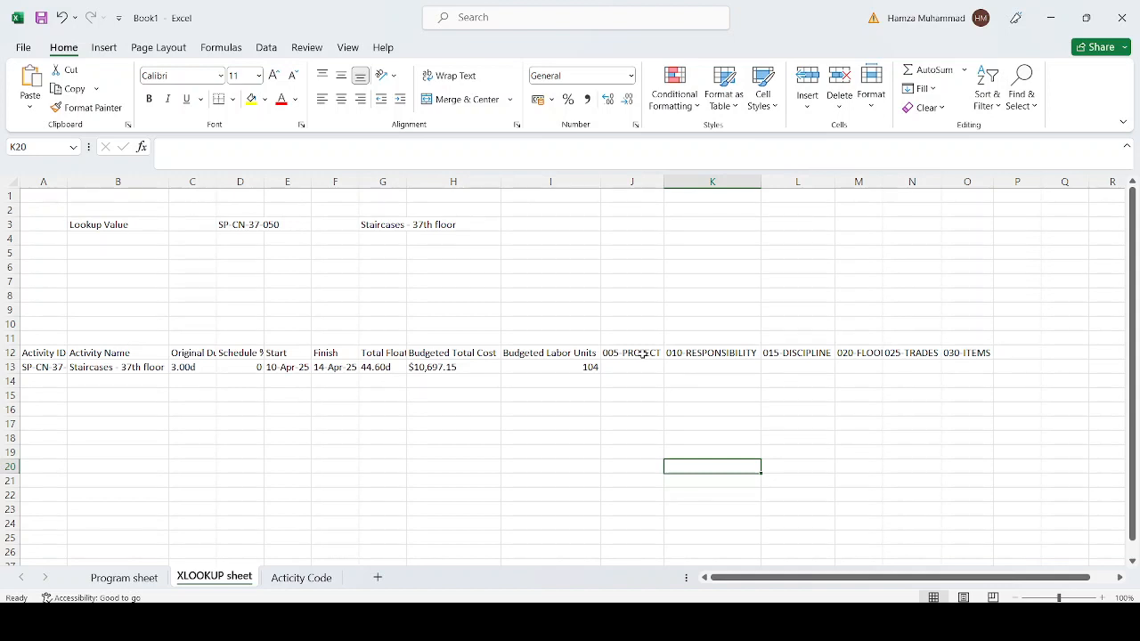
{"action": "left_click_drag", "start_coordinate": [644, 354], "coordinate": [967, 354]}
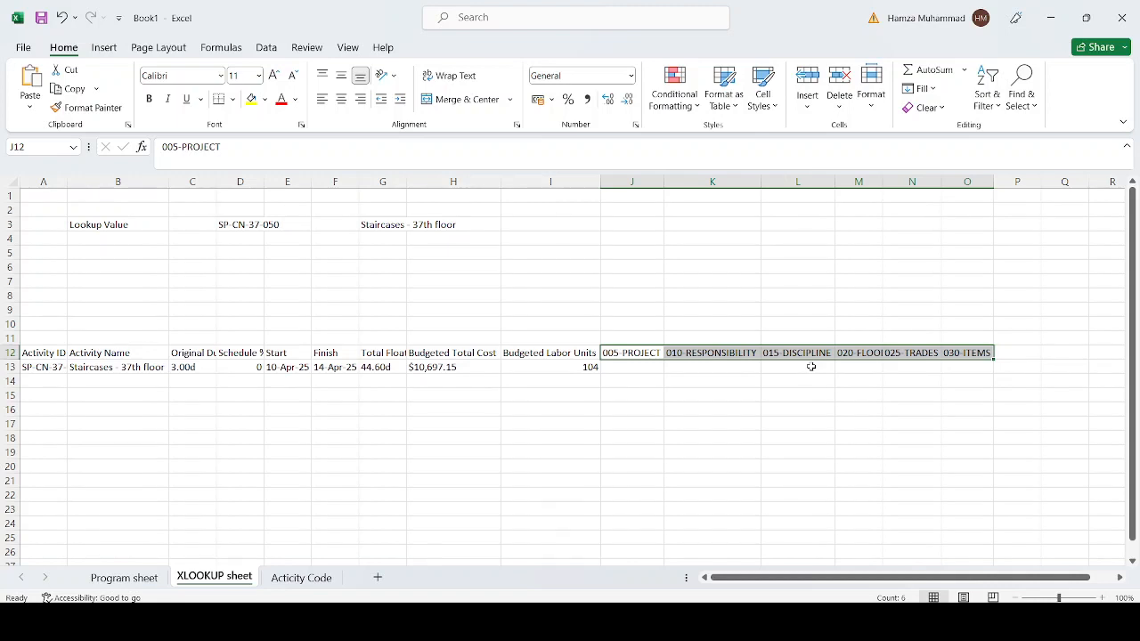
{"action": "left_click", "coordinate": [640, 368]}
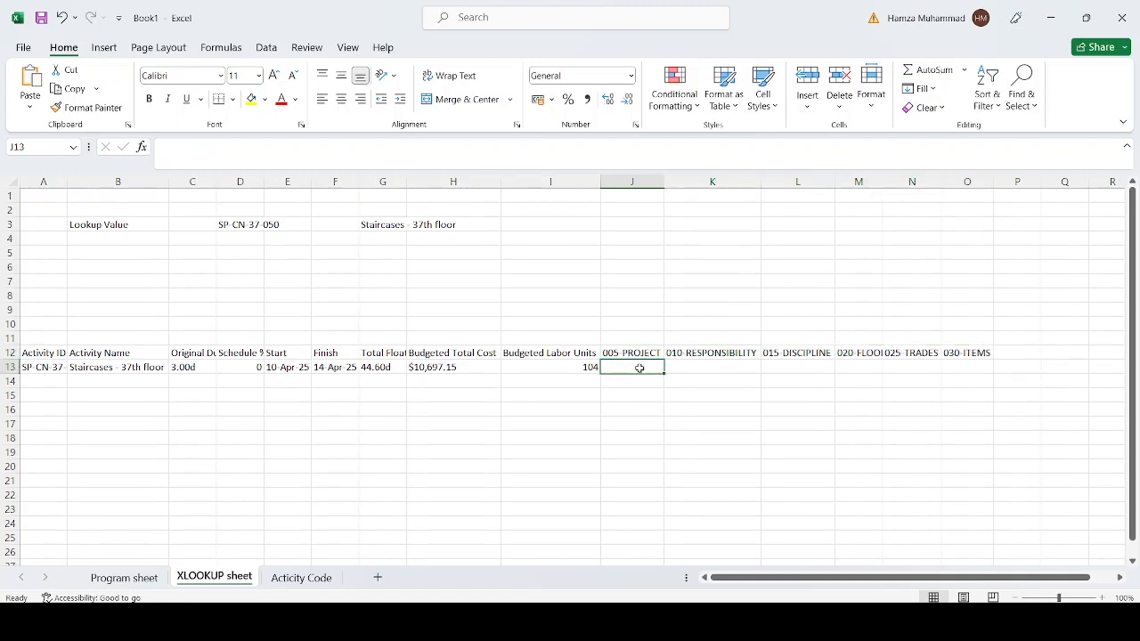
{"action": "type", "text": "=xl"}
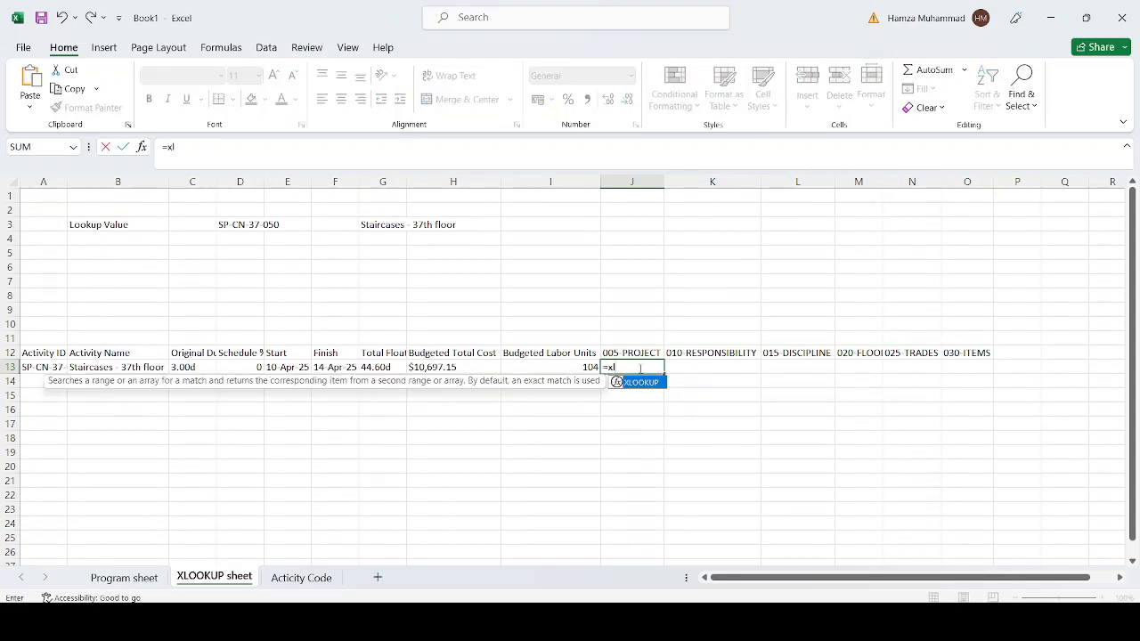
{"action": "type", "text": "o"}
{"action": "key", "text": "Tab"}
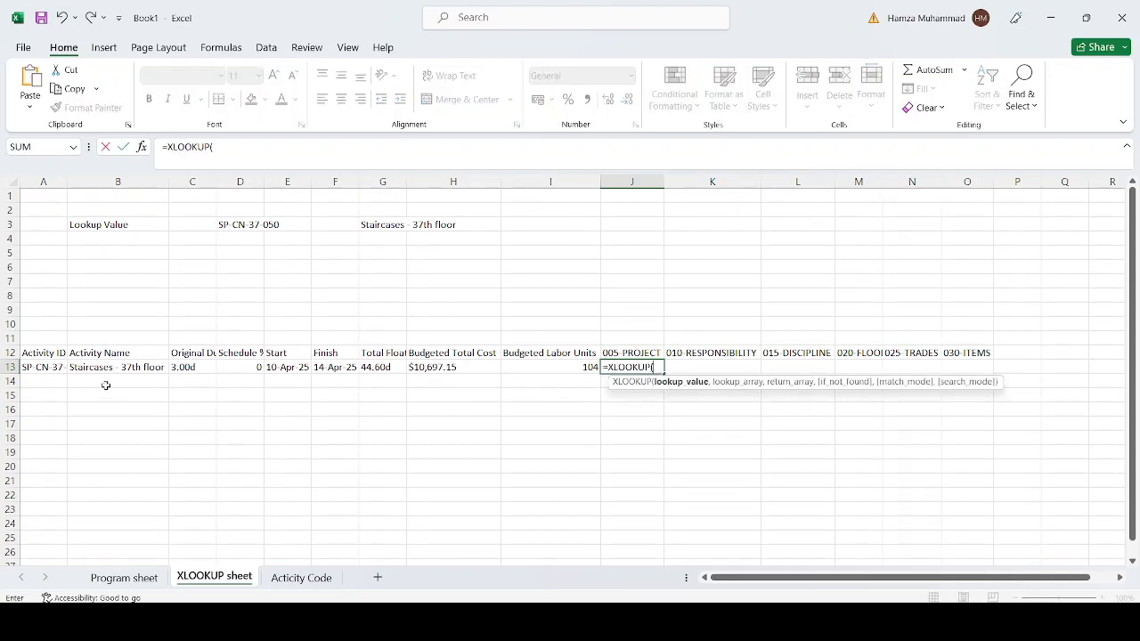
{"action": "left_click", "coordinate": [58, 369]}
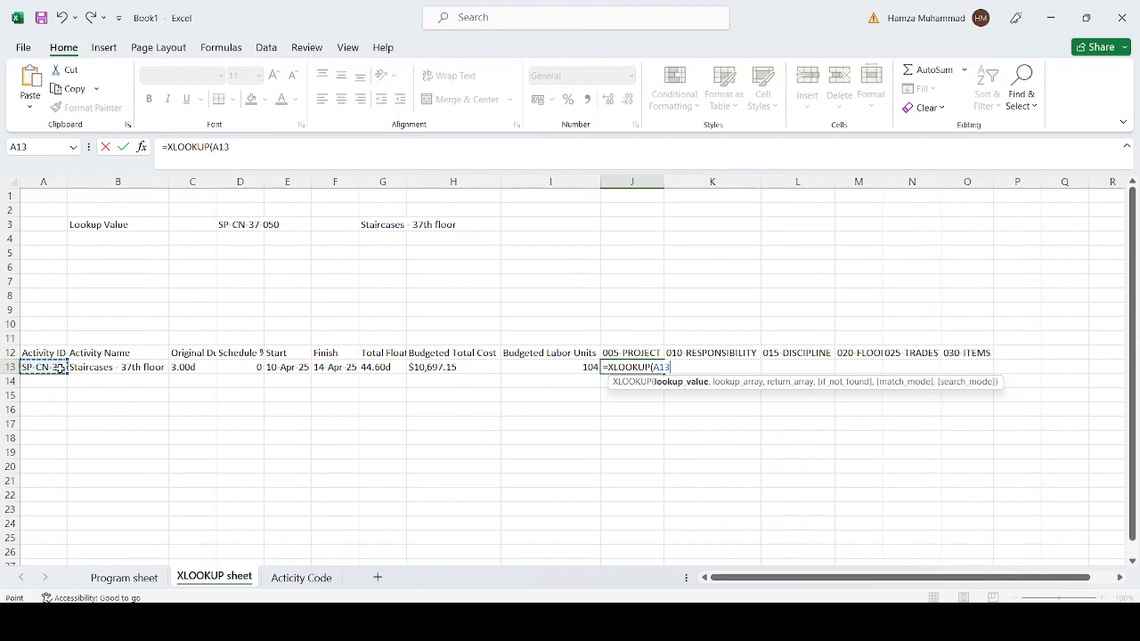
{"action": "type", "text": ","}
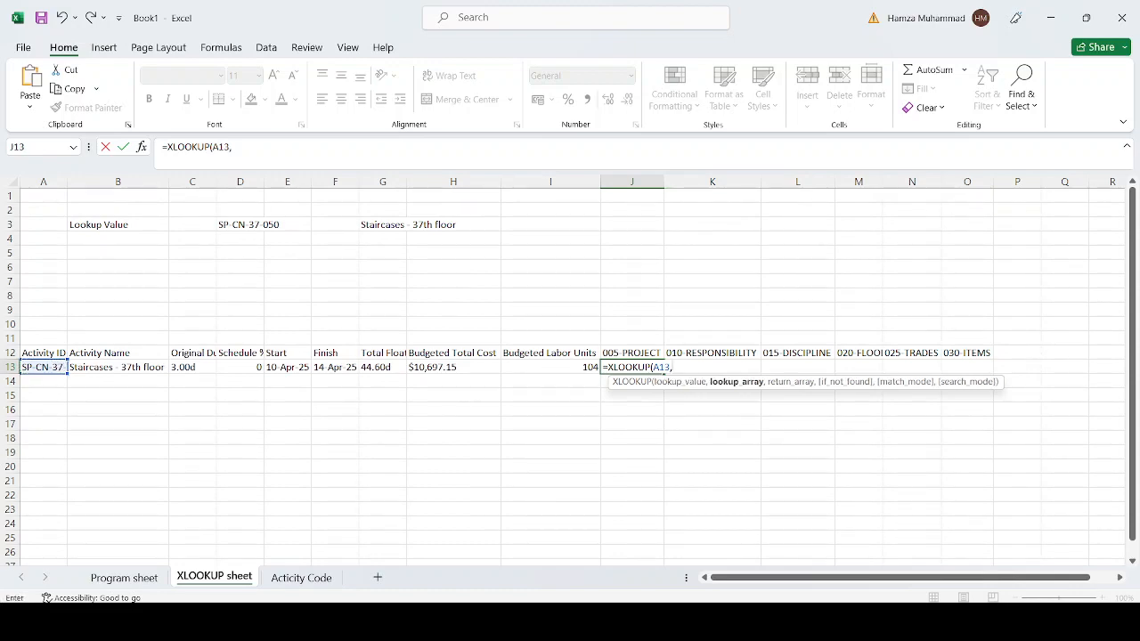
Complete the XLOOKUP in J13 with absolute column A of Program sheet as lookup array and absolute columns J to O as return array.
{"action": "left_click", "coordinate": [123, 577]}
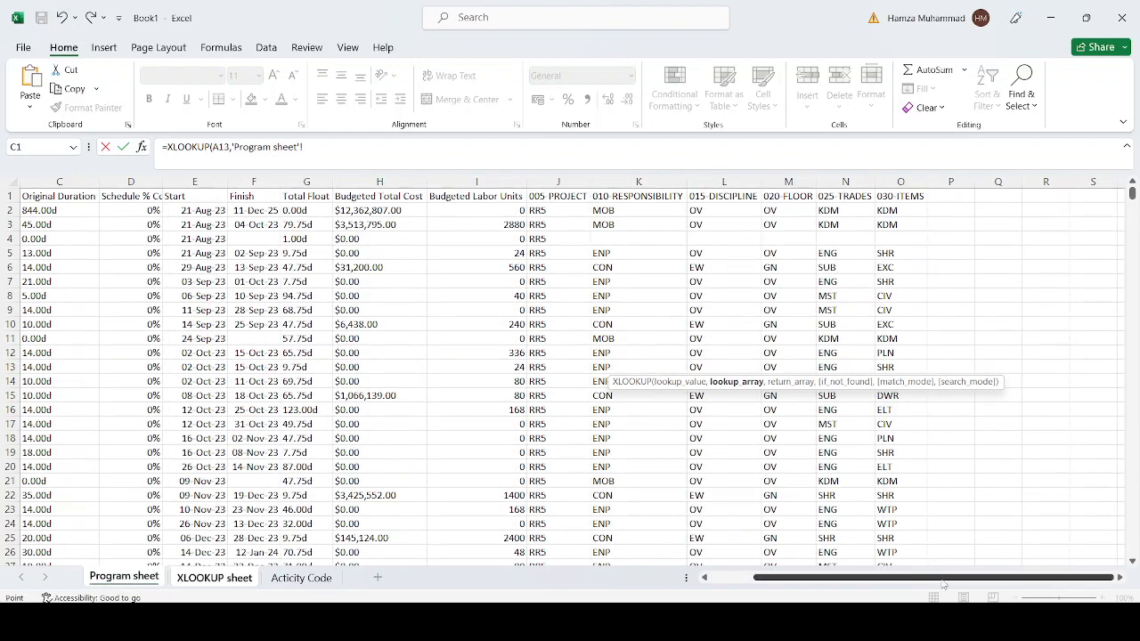
{"action": "left_click_drag", "start_coordinate": [937, 579], "coordinate": [790, 582]}
{"action": "left_click", "coordinate": [55, 181]}
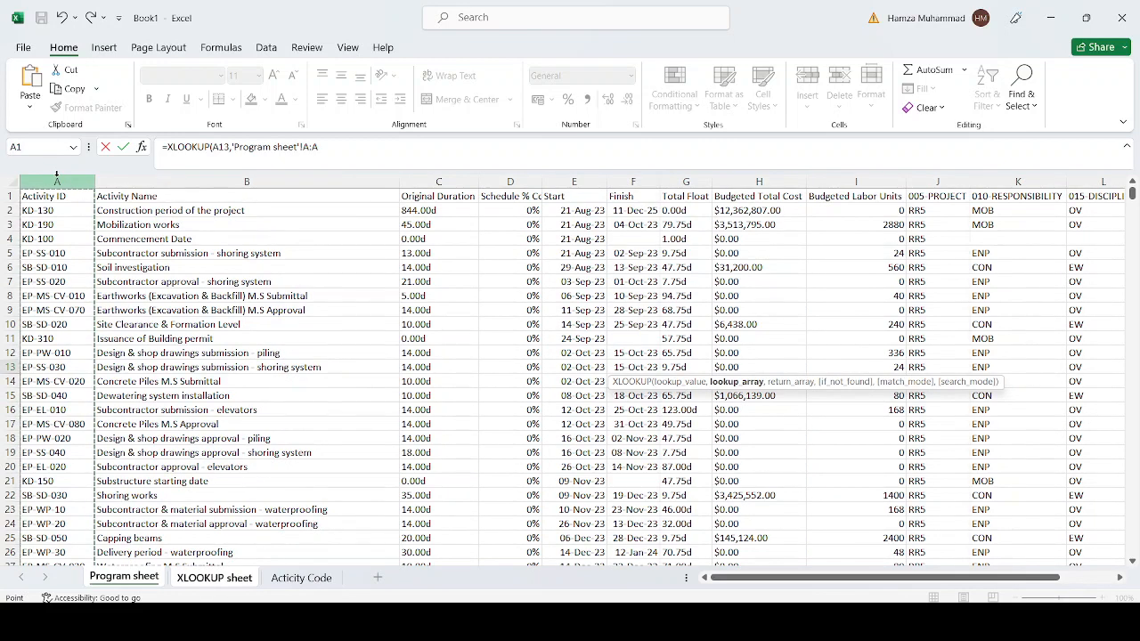
{"action": "key", "text": "F4"}
{"action": "type", "text": ","}
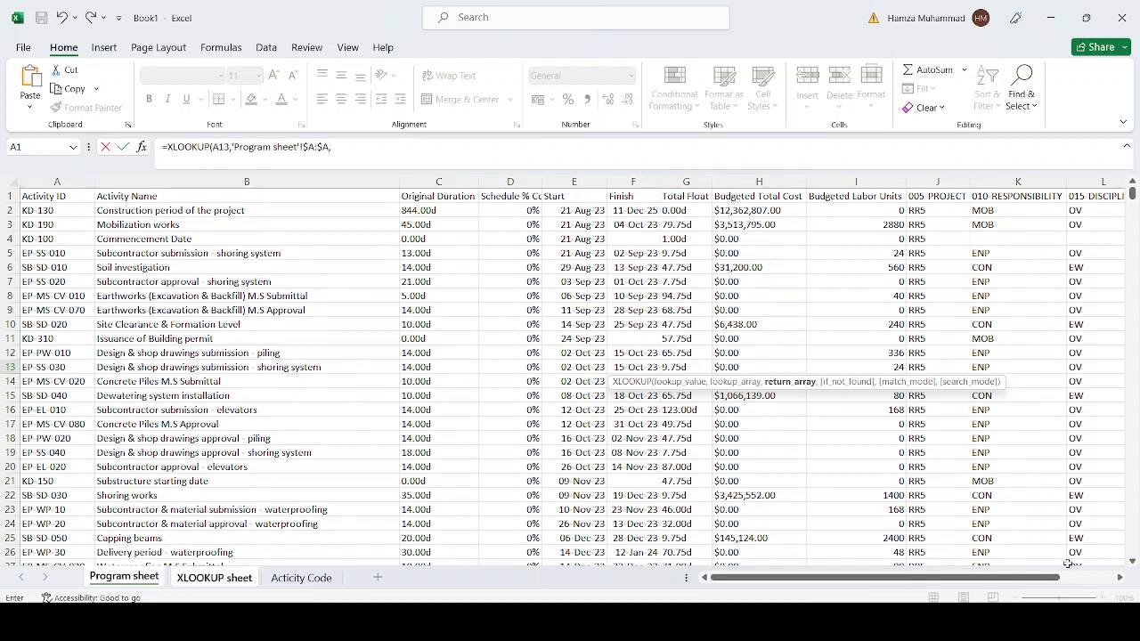
{"action": "scroll", "coordinate": [548, 352], "scroll_direction": "right", "scroll_amount": 3}
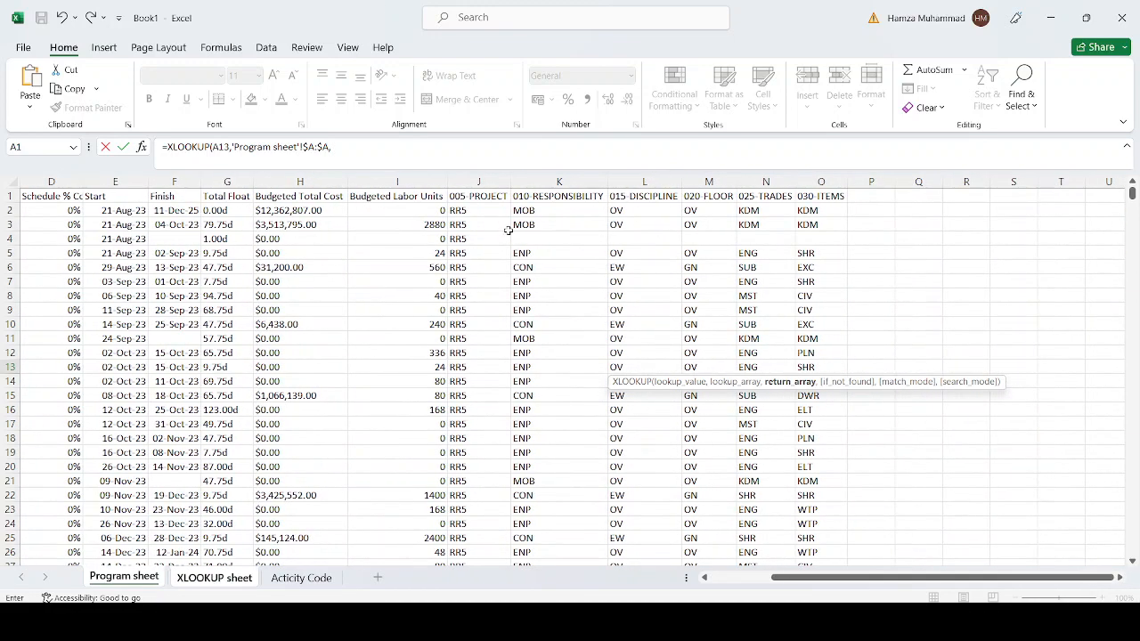
{"action": "left_click_drag", "start_coordinate": [486, 181], "coordinate": [820, 181]}
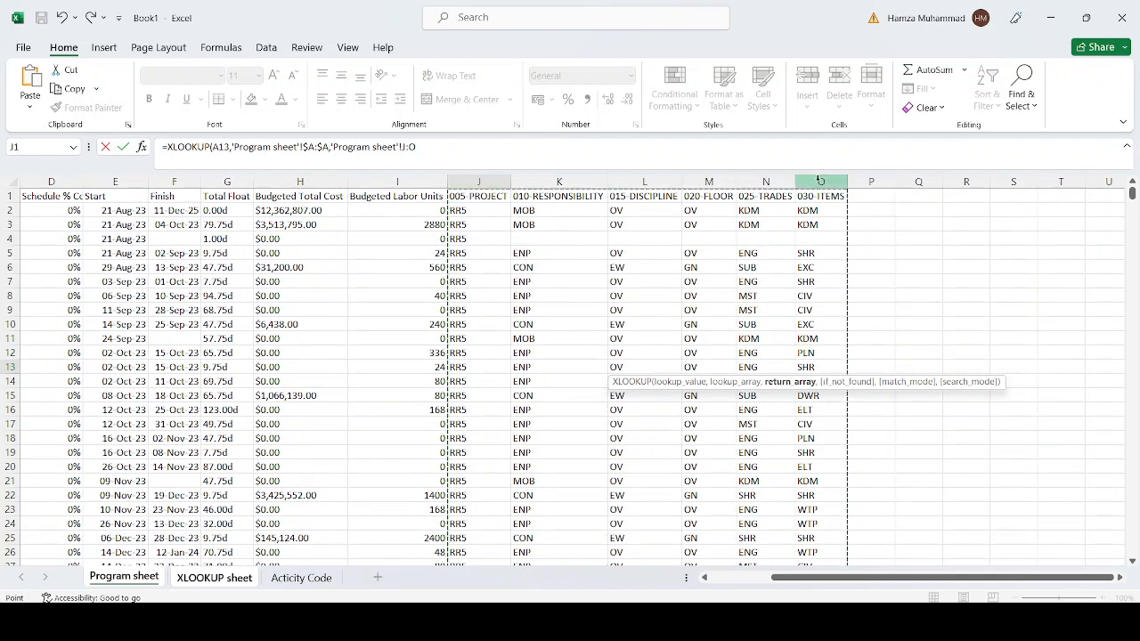
{"action": "key", "text": "F4"}
{"action": "key", "text": "Return"}
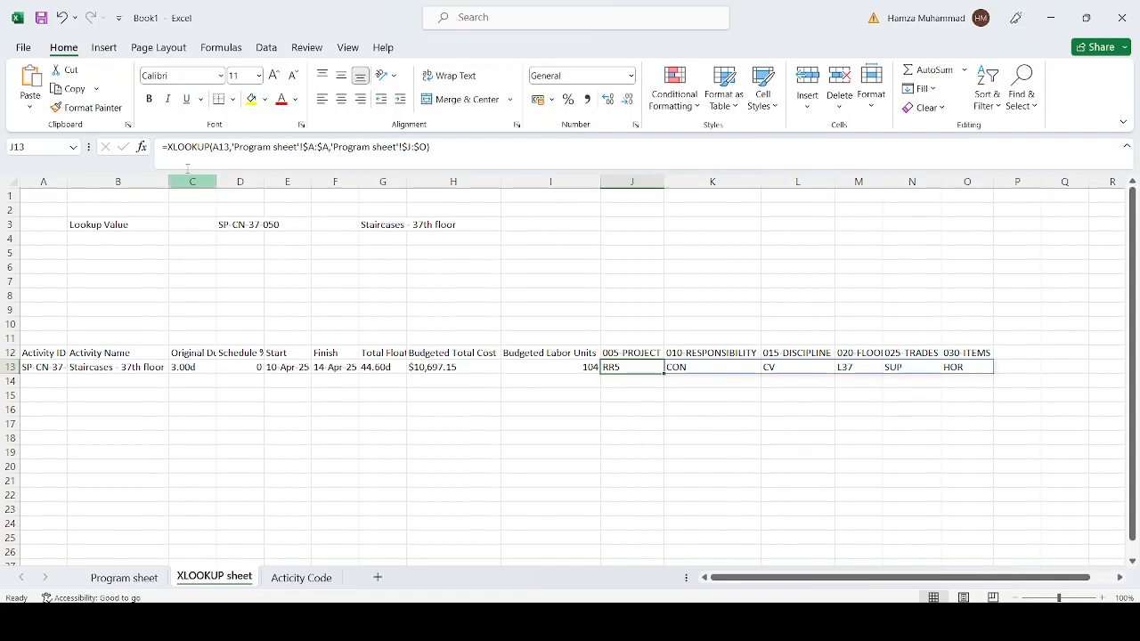
Nest the existing J13 formula as the lookup value of an outer XLOOKUP.
{"action": "left_click", "coordinate": [171, 147]}
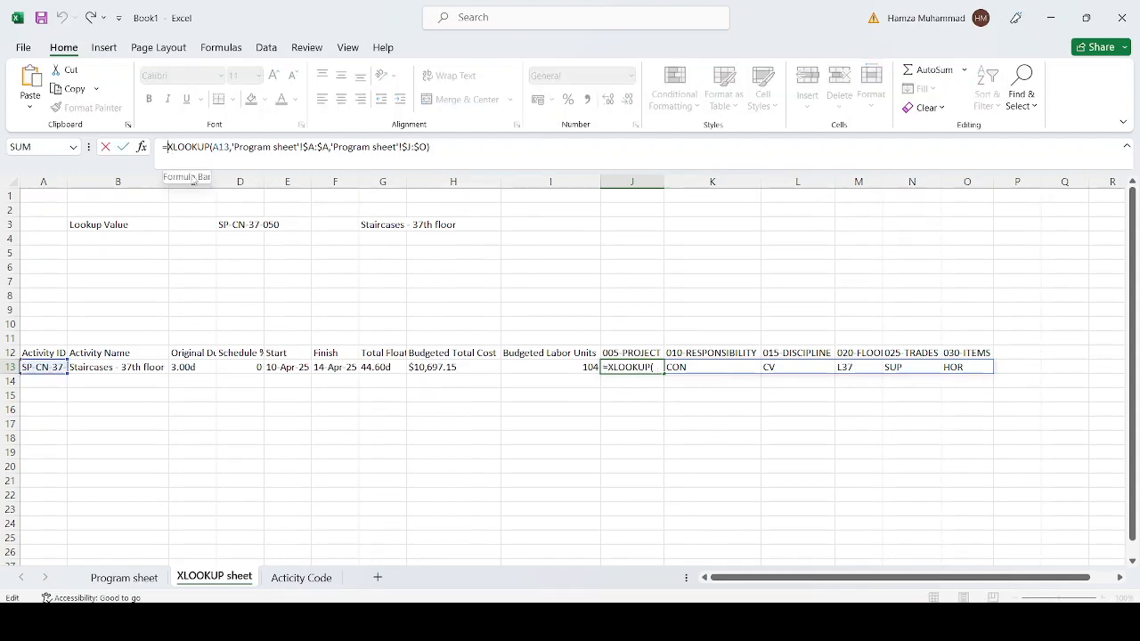
{"action": "type", "text": "XLOOKUP("}
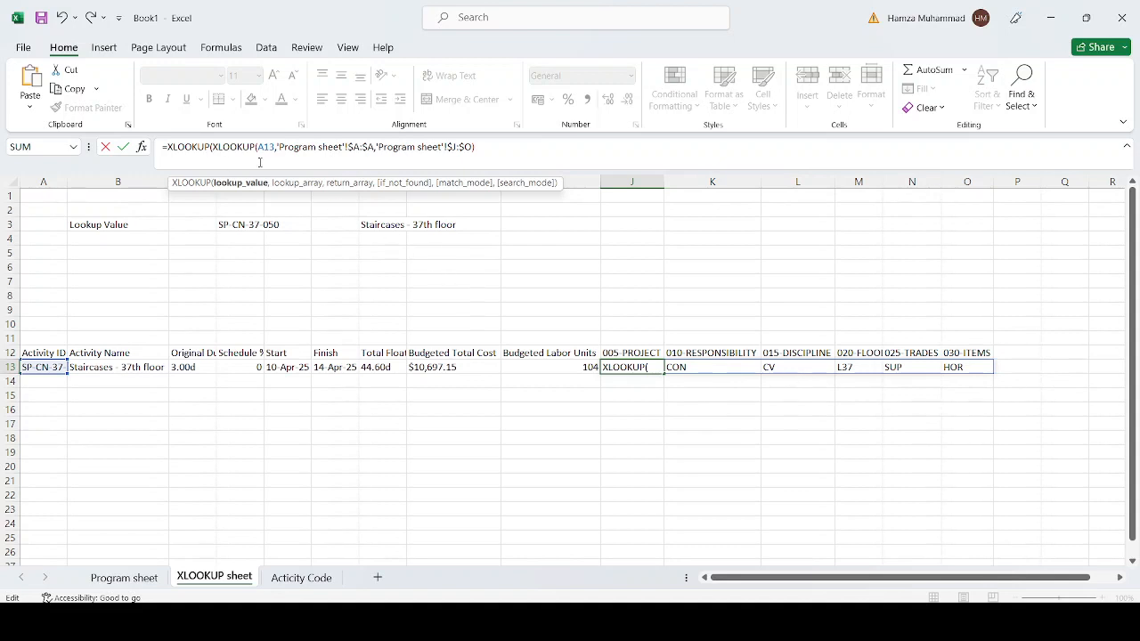
{"action": "left_click", "coordinate": [488, 153]}
{"action": "type", "text": ","}
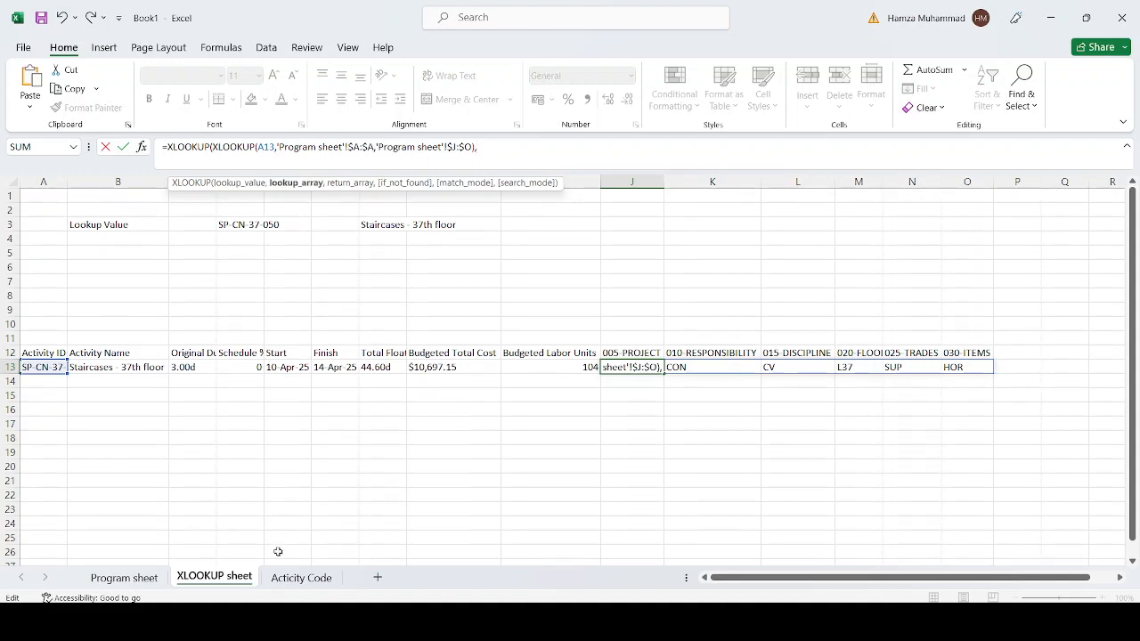
Finish the outer XLOOKUP with absolute columns A and B of the Acticity Code sheet as lookup and return arrays.
{"action": "left_click", "coordinate": [295, 578]}
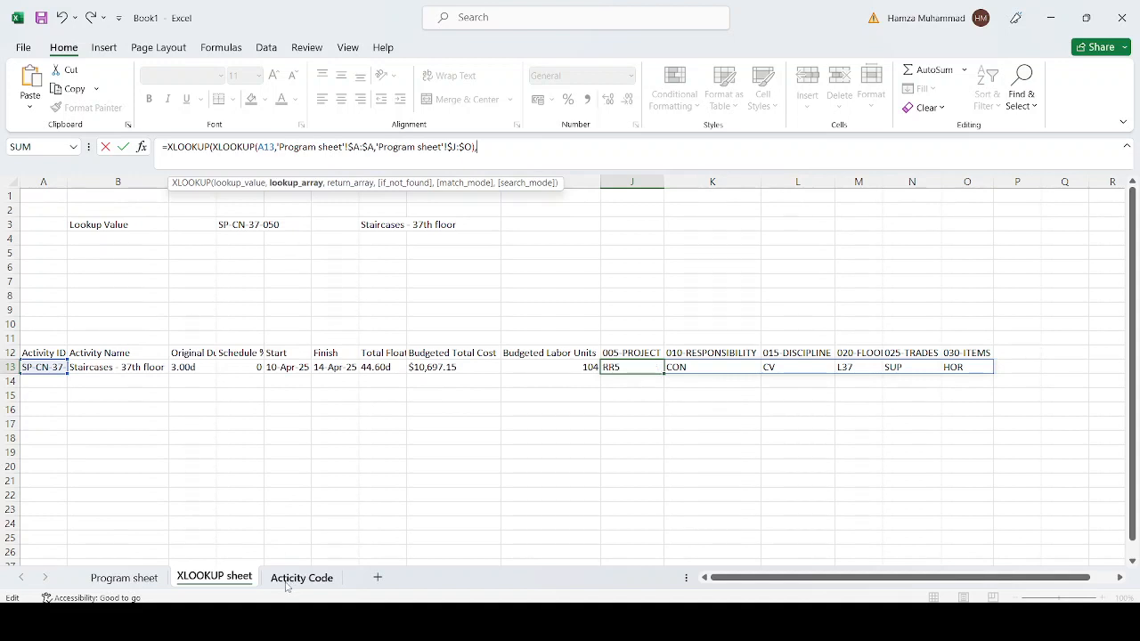
{"action": "left_click", "coordinate": [53, 181]}
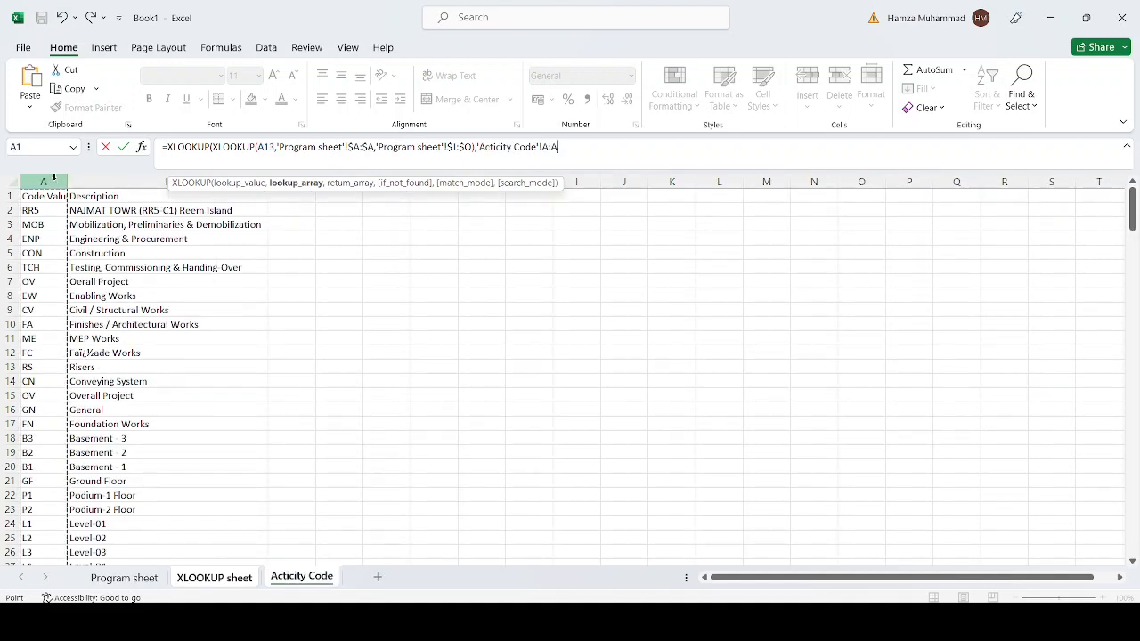
{"action": "key", "text": "F4"}
{"action": "type", "text": ","}
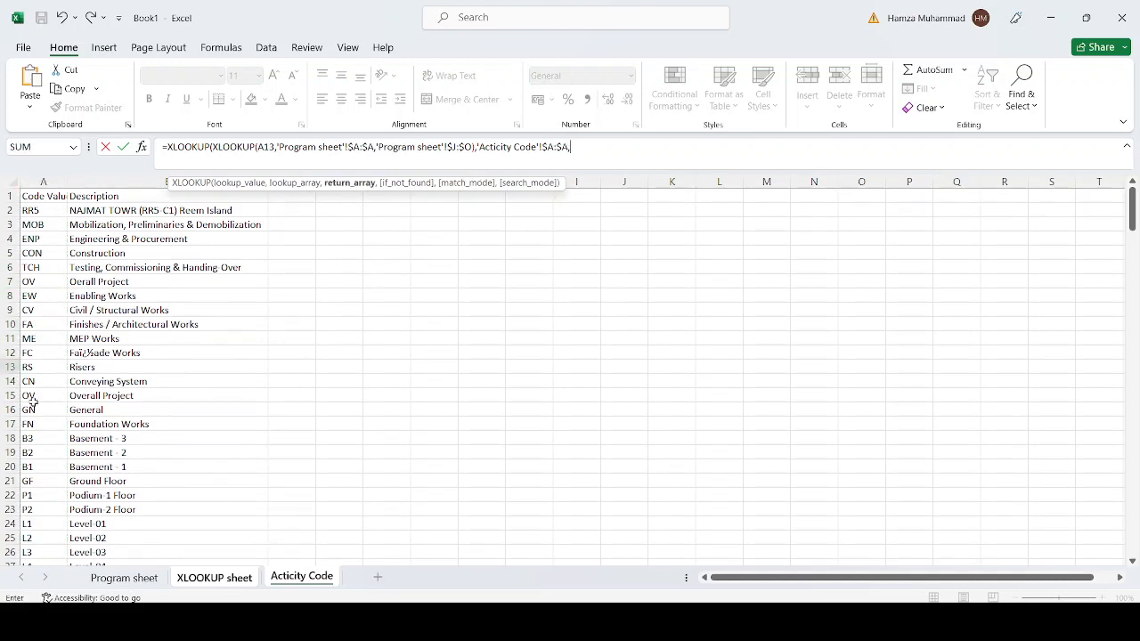
{"action": "left_click", "coordinate": [114, 178]}
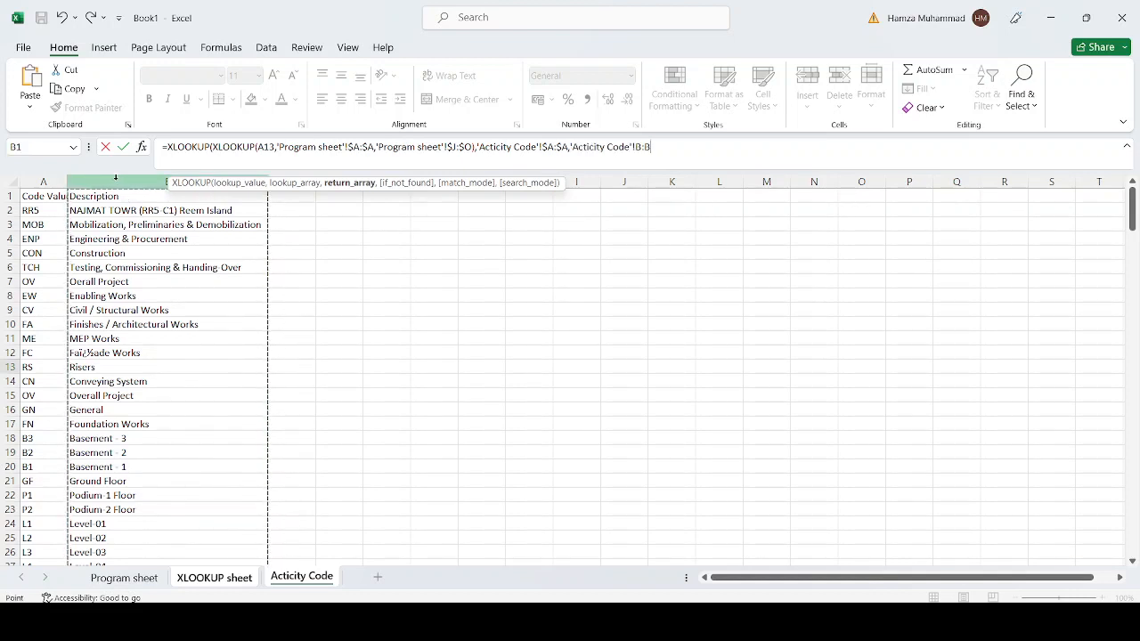
{"action": "key", "text": "F4"}
{"action": "type", "text": ")"}
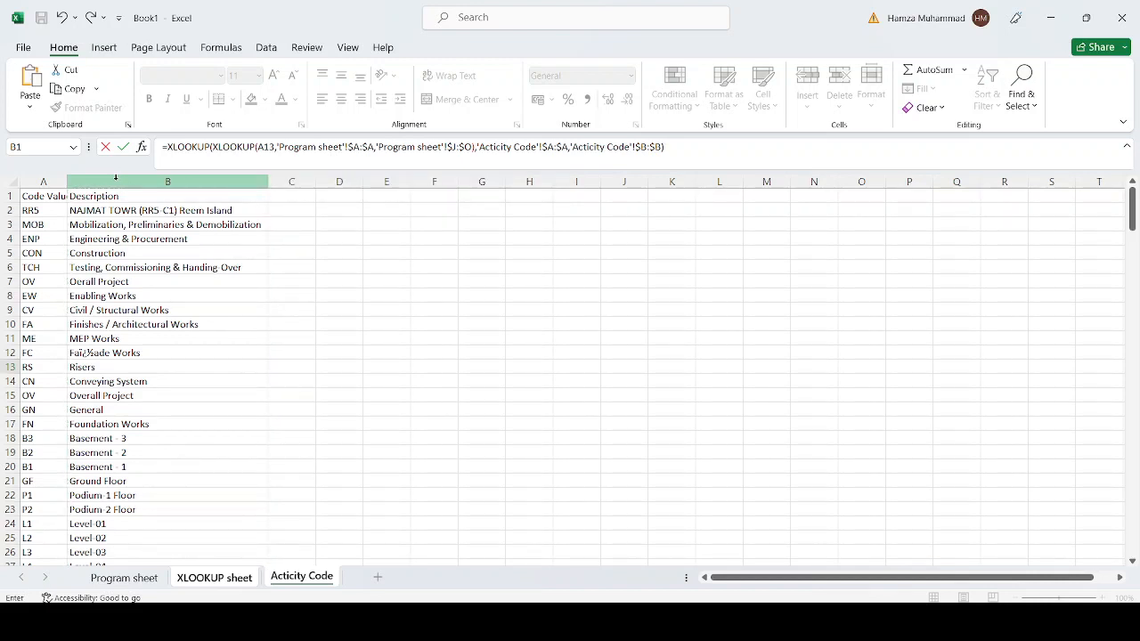
{"action": "key", "text": "Return"}
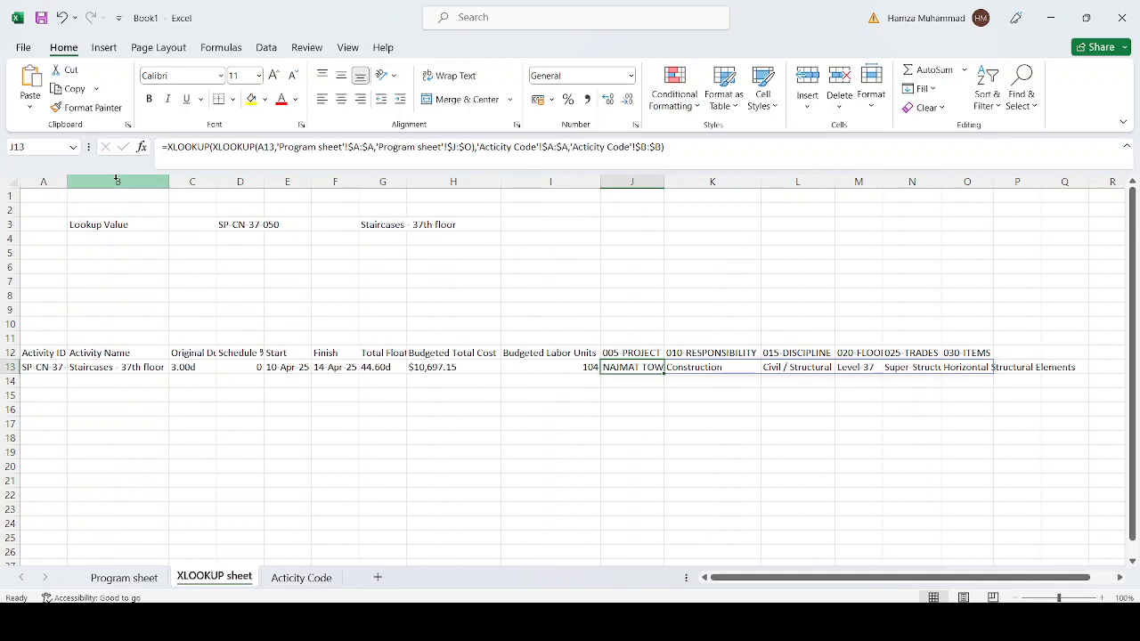
Fit the widths of columns J, L, M and O to the activity code descriptions in row 13.
{"action": "double_click", "coordinate": [665, 178]}
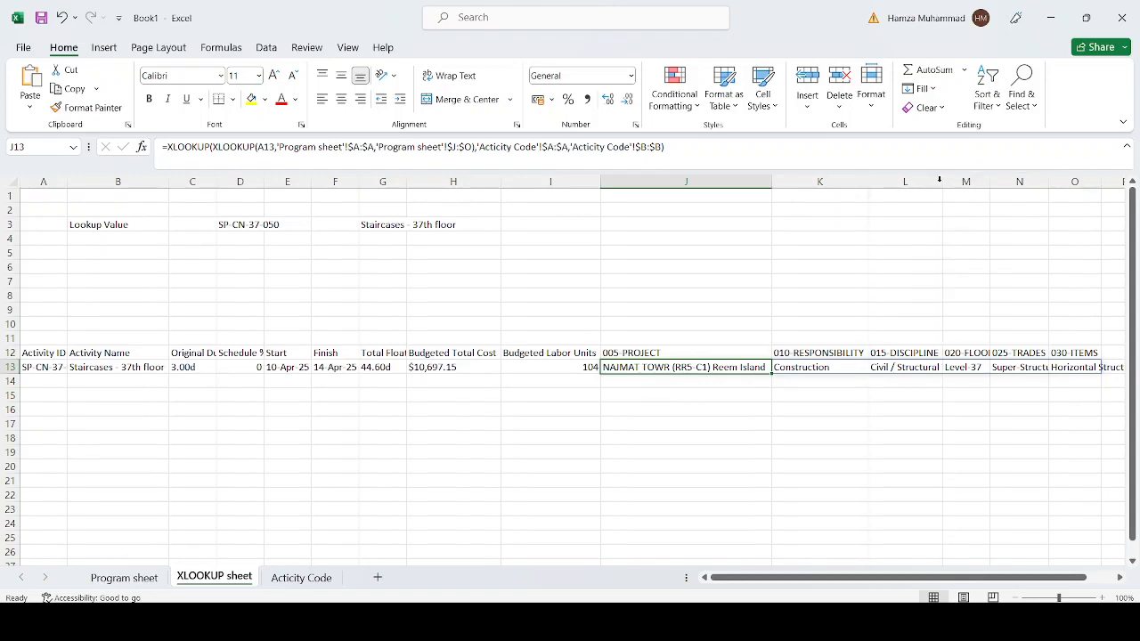
{"action": "double_click", "coordinate": [943, 182]}
{"action": "left_click", "coordinate": [1119, 578]}
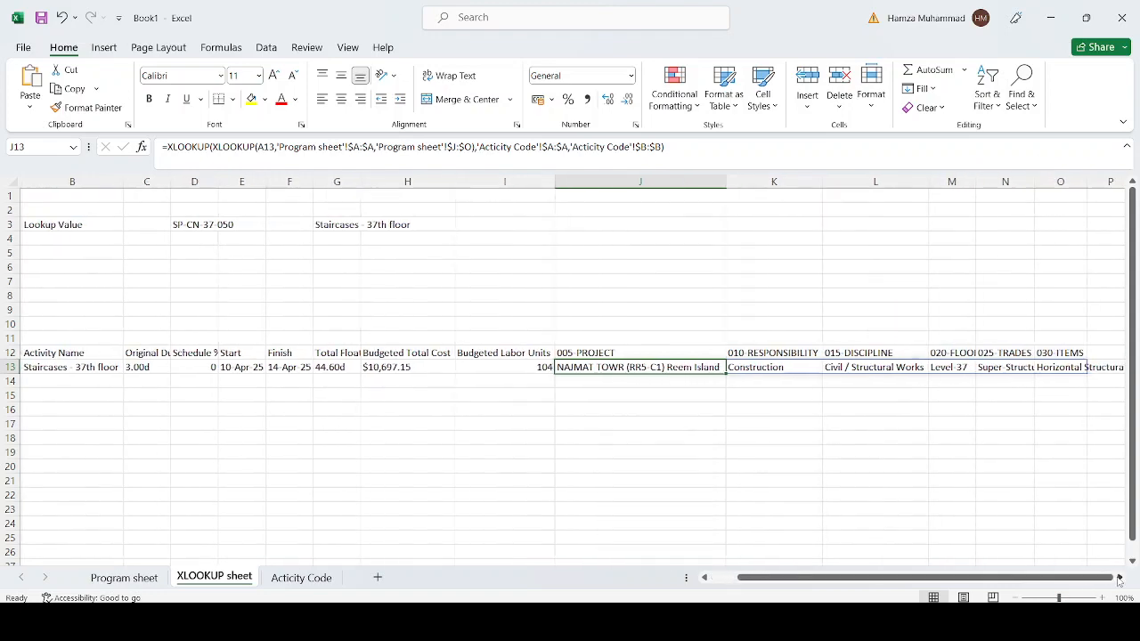
{"action": "left_click", "coordinate": [1119, 578]}
{"action": "left_click", "coordinate": [1119, 578]}
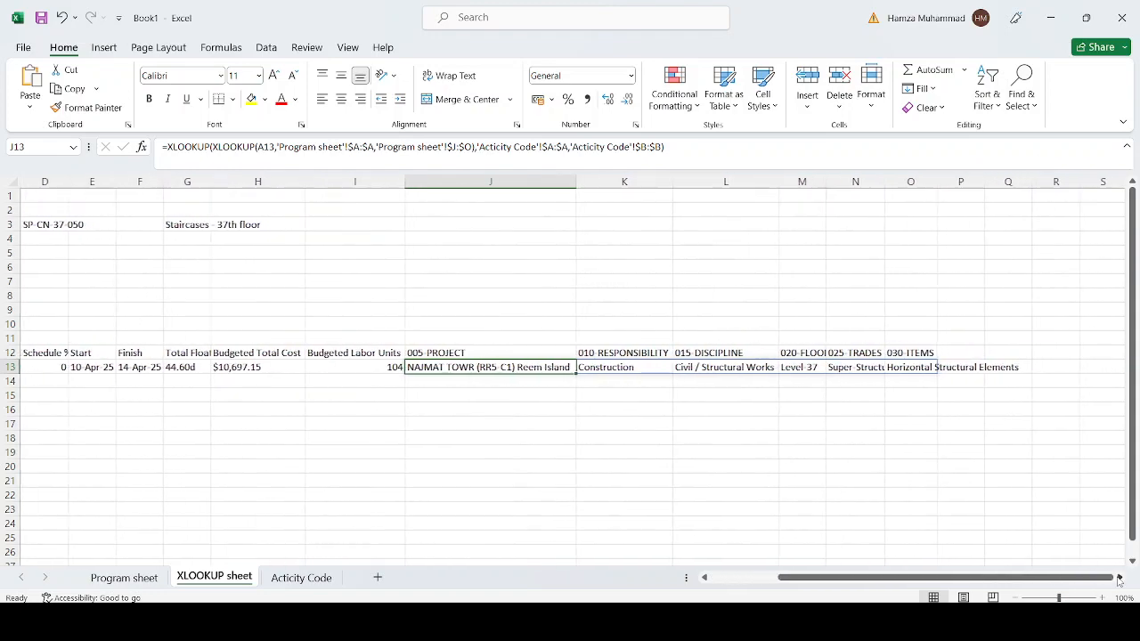
{"action": "double_click", "coordinate": [826, 181]}
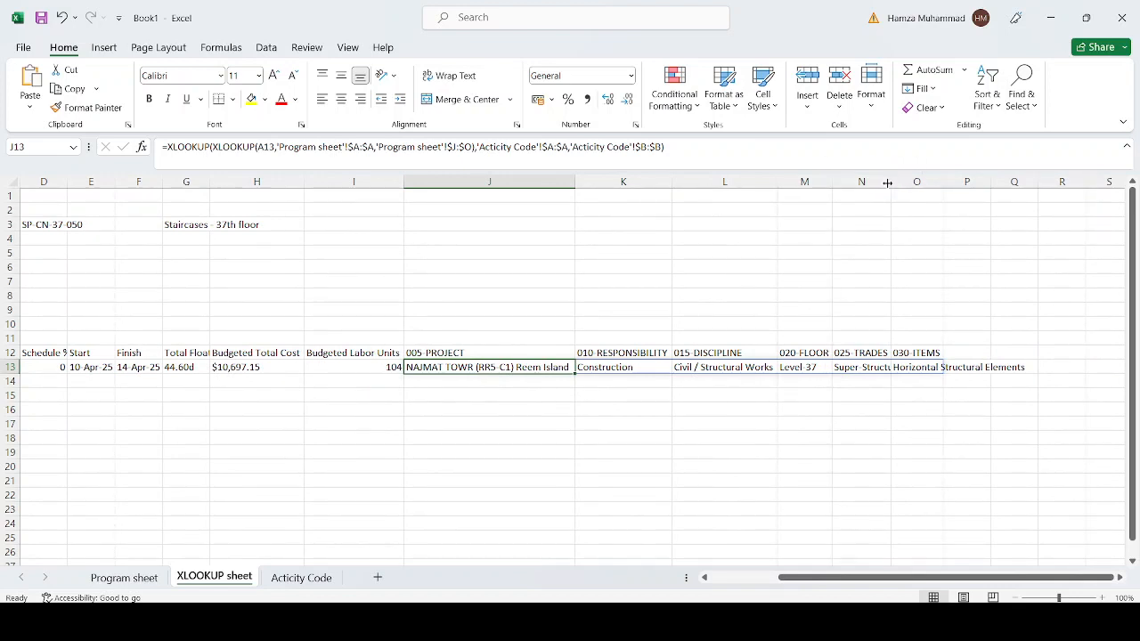
{"action": "double_click", "coordinate": [943, 182]}
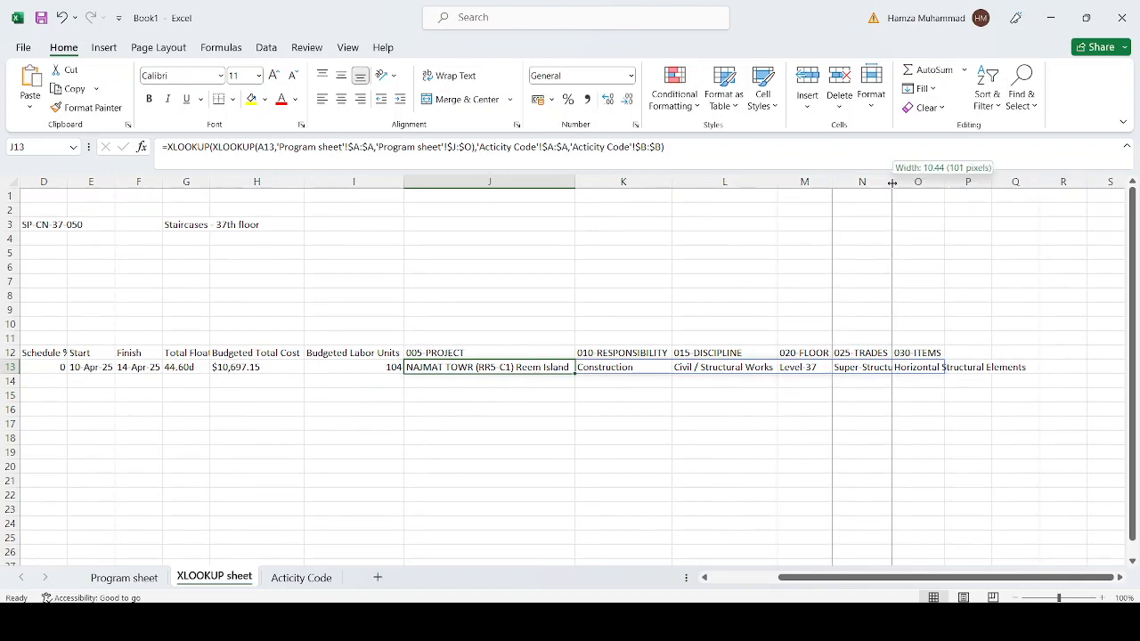
{"action": "double_click", "coordinate": [942, 181]}
{"action": "left_click_drag", "start_coordinate": [969, 581], "coordinate": [893, 581]}
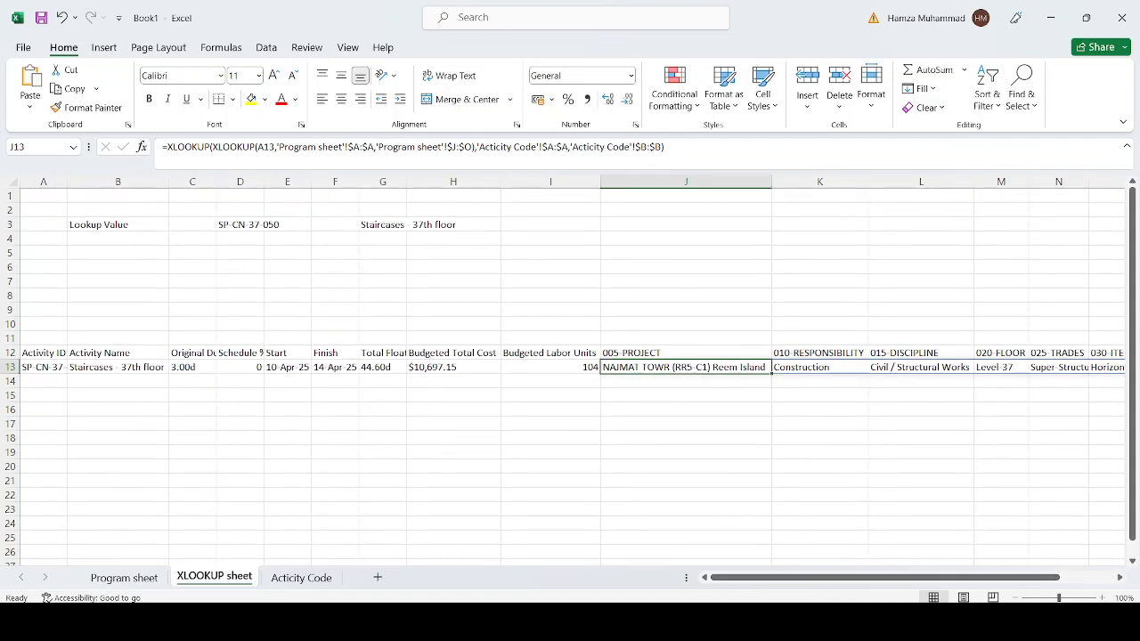
In the Program sheet, copy the activity ID ME-23-E2-020 of "LV cabling - 23rd floor" from cell A1863.
{"action": "left_click", "coordinate": [125, 577]}
{"action": "left_click_drag", "start_coordinate": [1022, 578], "coordinate": [961, 578]}
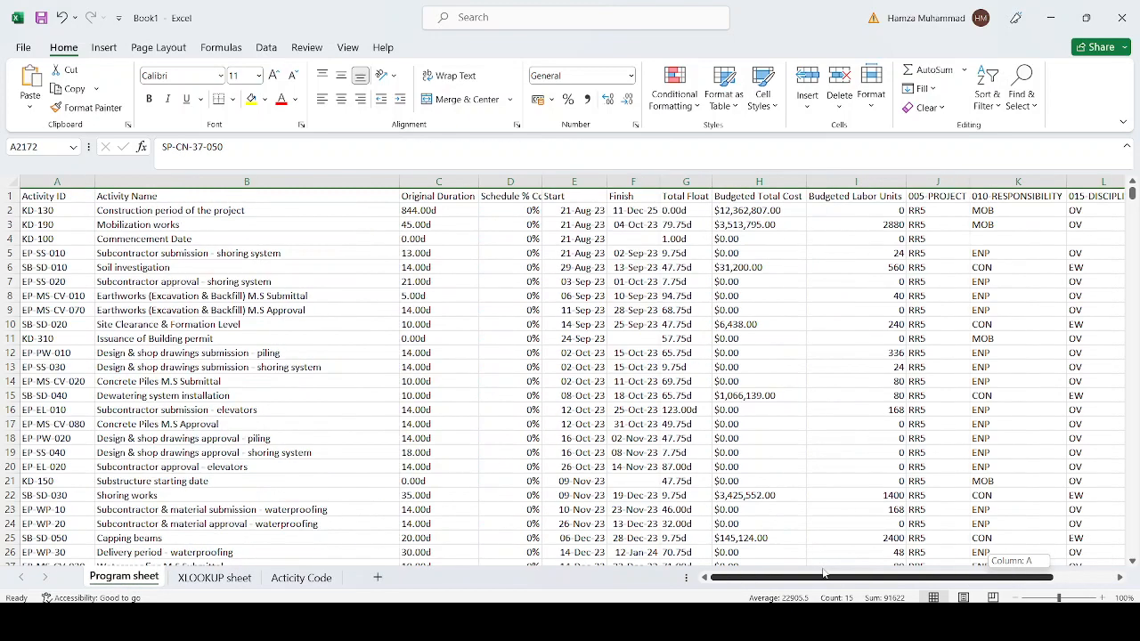
{"action": "left_click_drag", "start_coordinate": [1134, 196], "coordinate": [1134, 391]}
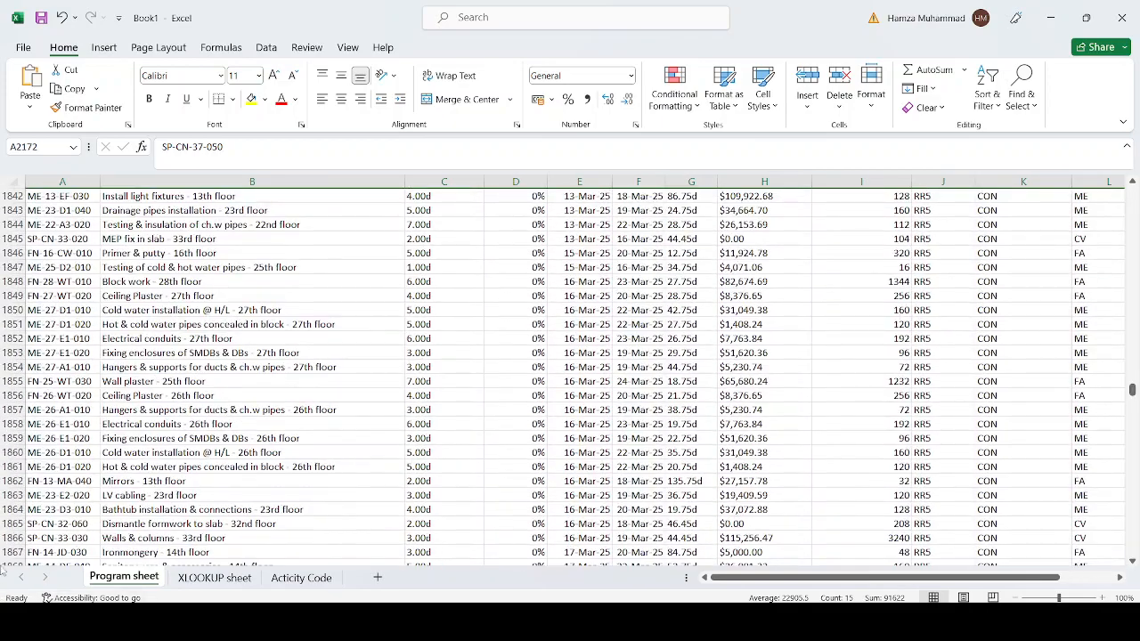
{"action": "left_click", "coordinate": [89, 496]}
{"action": "left_click_drag", "start_coordinate": [224, 147], "coordinate": [91, 174]}
{"action": "key", "text": "ctrl+c"}
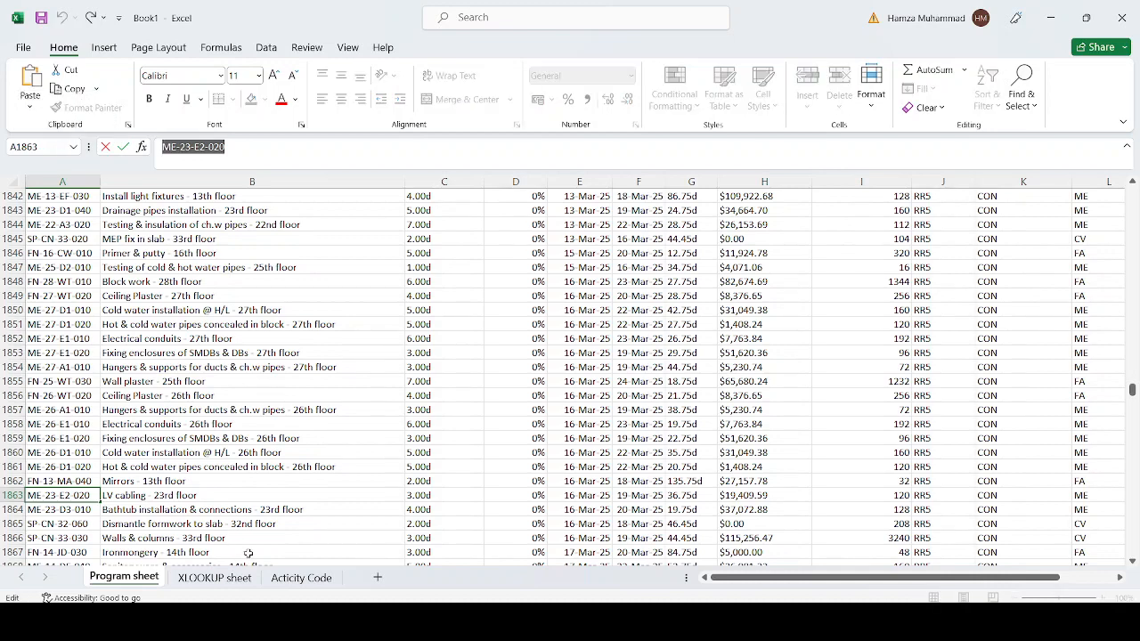
{"action": "key", "text": "Escape"}
Replace the lookup value in cell D3 of the XLOOKUP sheet with the copied ID ME-23-E2-020.
{"action": "left_click", "coordinate": [216, 578]}
{"action": "left_click", "coordinate": [252, 224]}
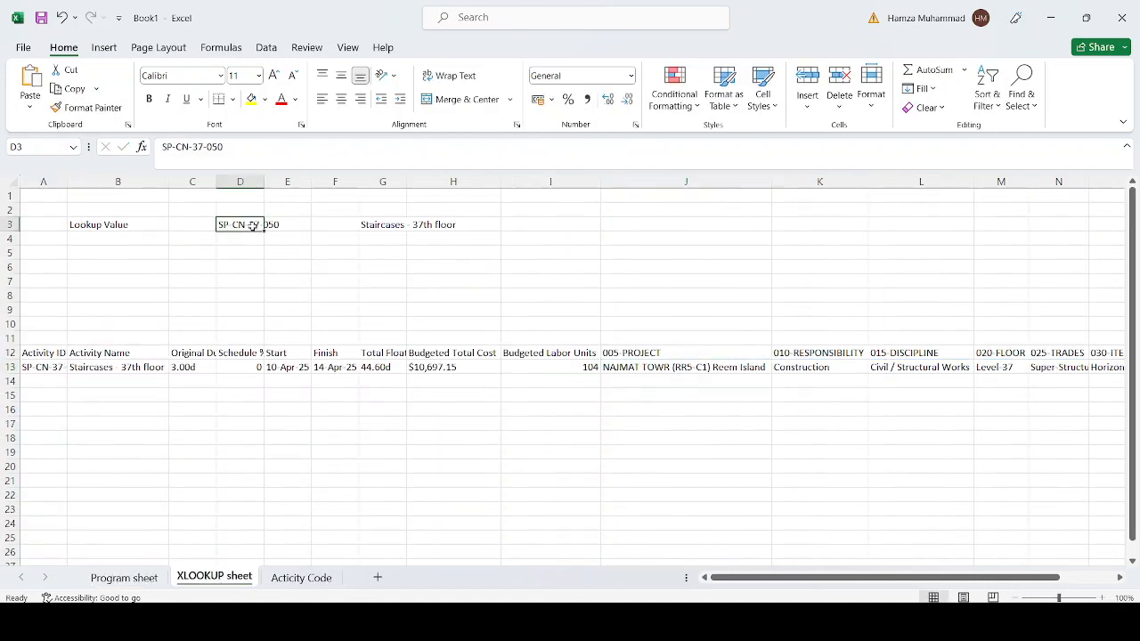
{"action": "left_click_drag", "start_coordinate": [224, 147], "coordinate": [25, 149]}
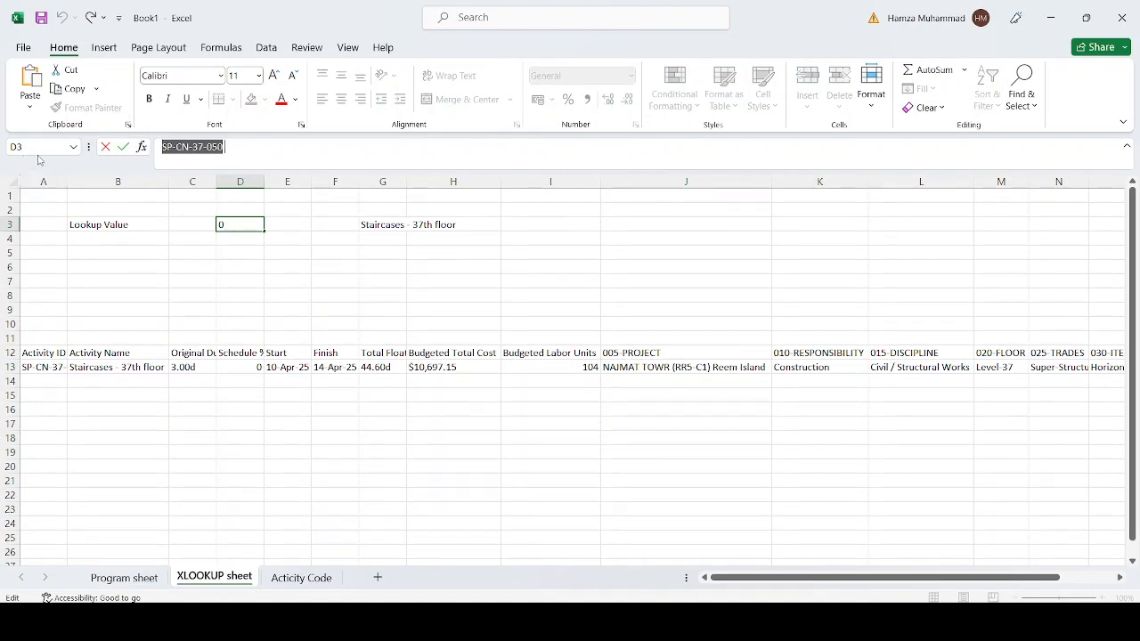
{"action": "key", "text": "ctrl+v"}
{"action": "key", "text": "Return"}
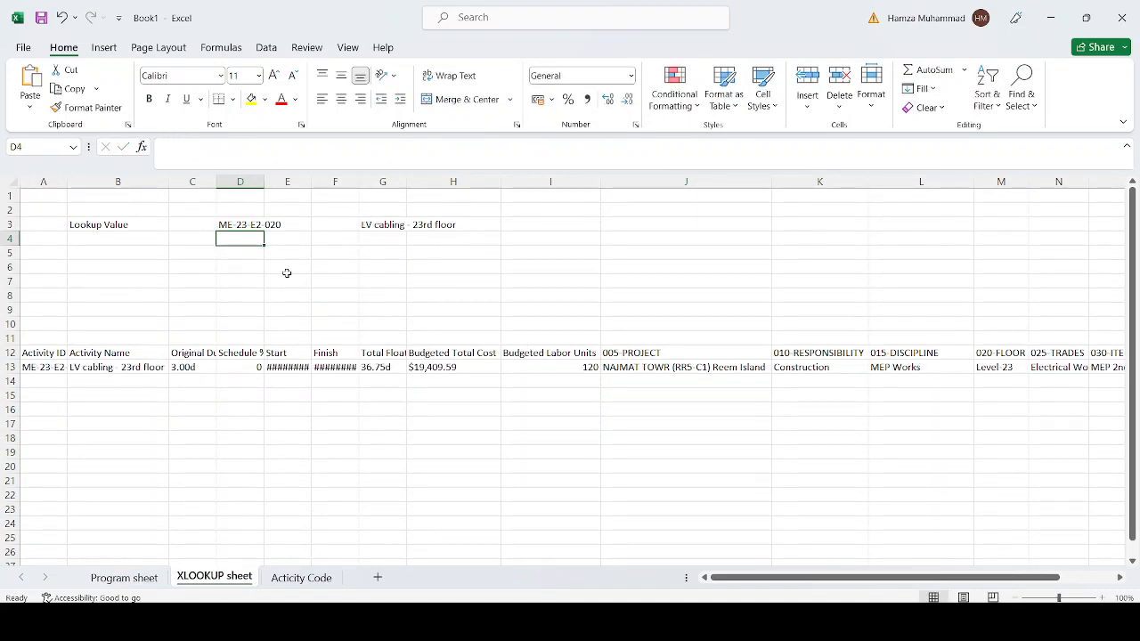
Fit the widths of the Start, Finish and 025-TRADES columns (E, F and N) to their contents.
{"action": "double_click", "coordinate": [315, 181]}
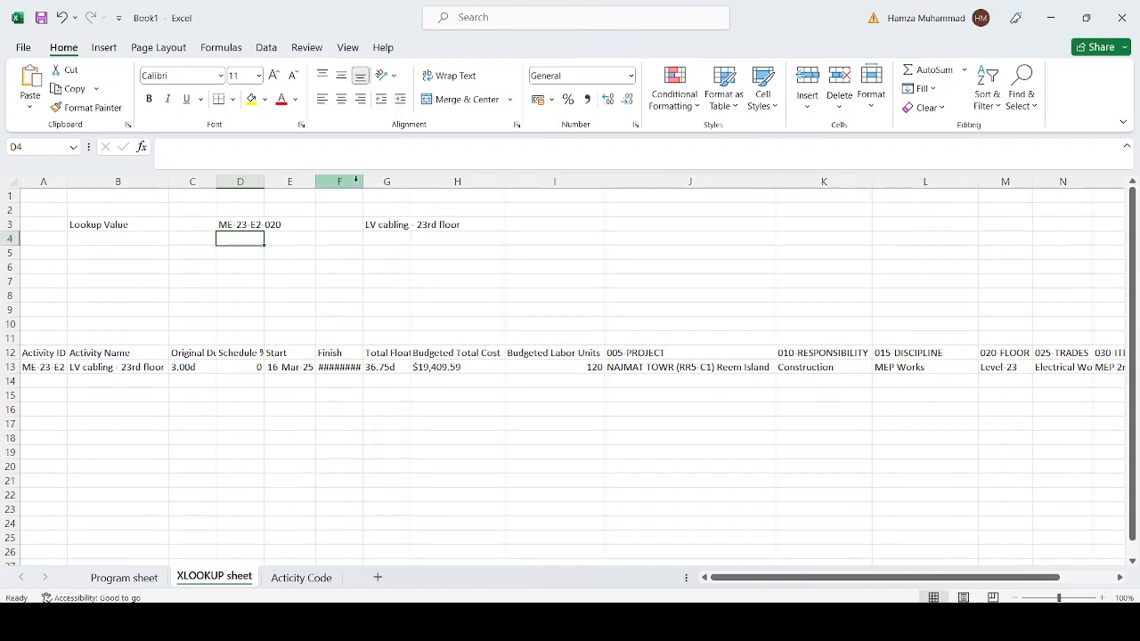
{"action": "double_click", "coordinate": [364, 181]}
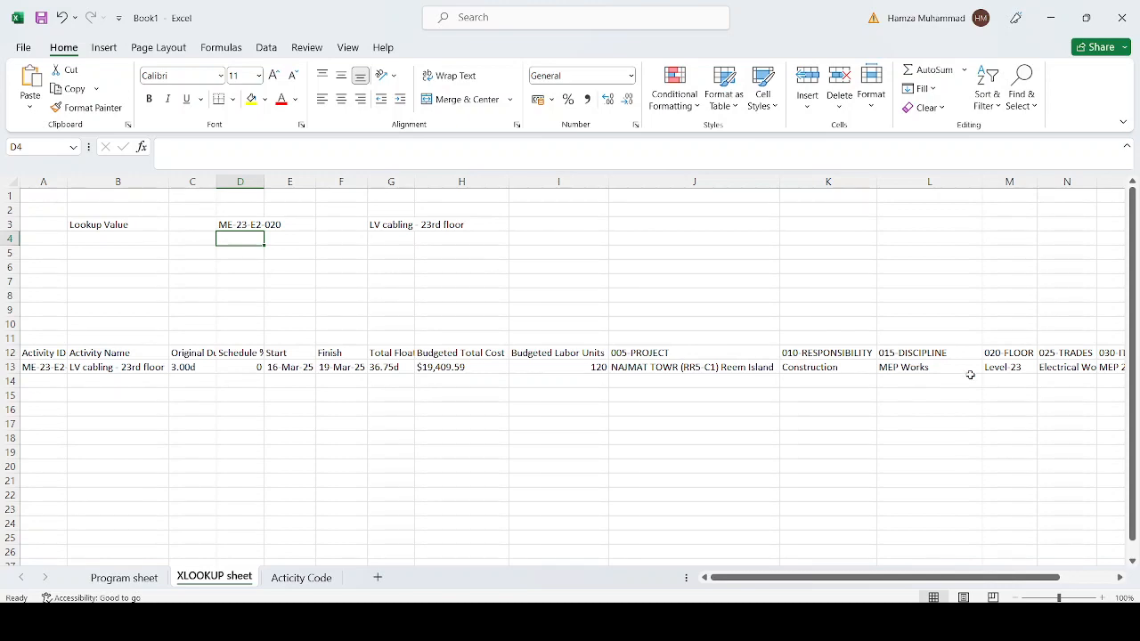
{"action": "left_click", "coordinate": [1025, 368]}
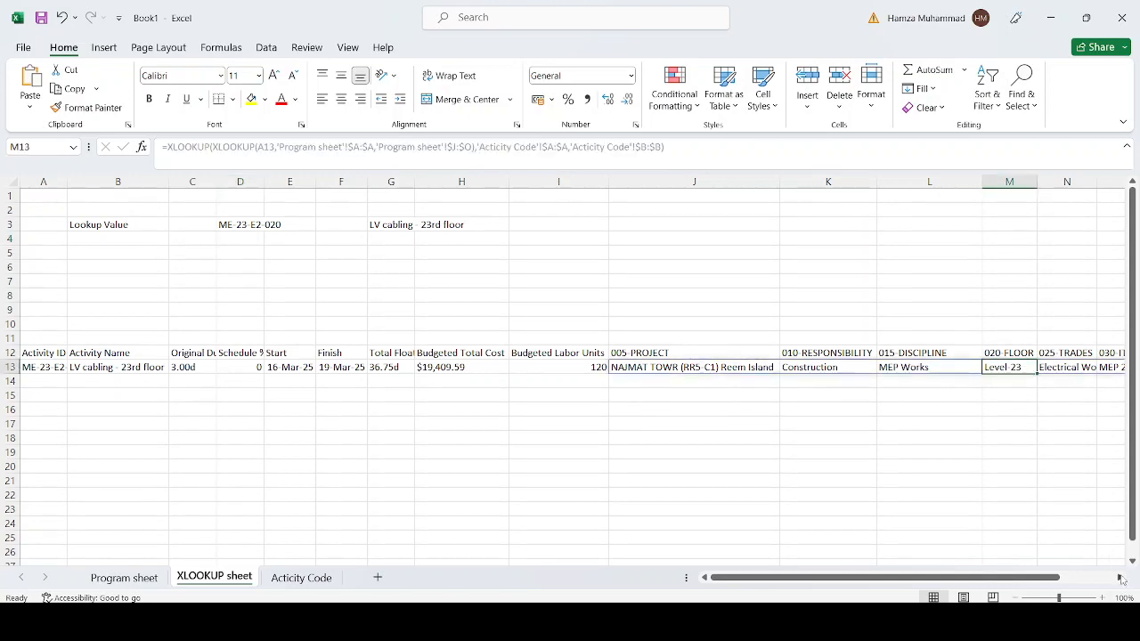
{"action": "left_click", "coordinate": [1121, 579]}
{"action": "left_click", "coordinate": [1122, 580]}
{"action": "left_click", "coordinate": [1122, 579]}
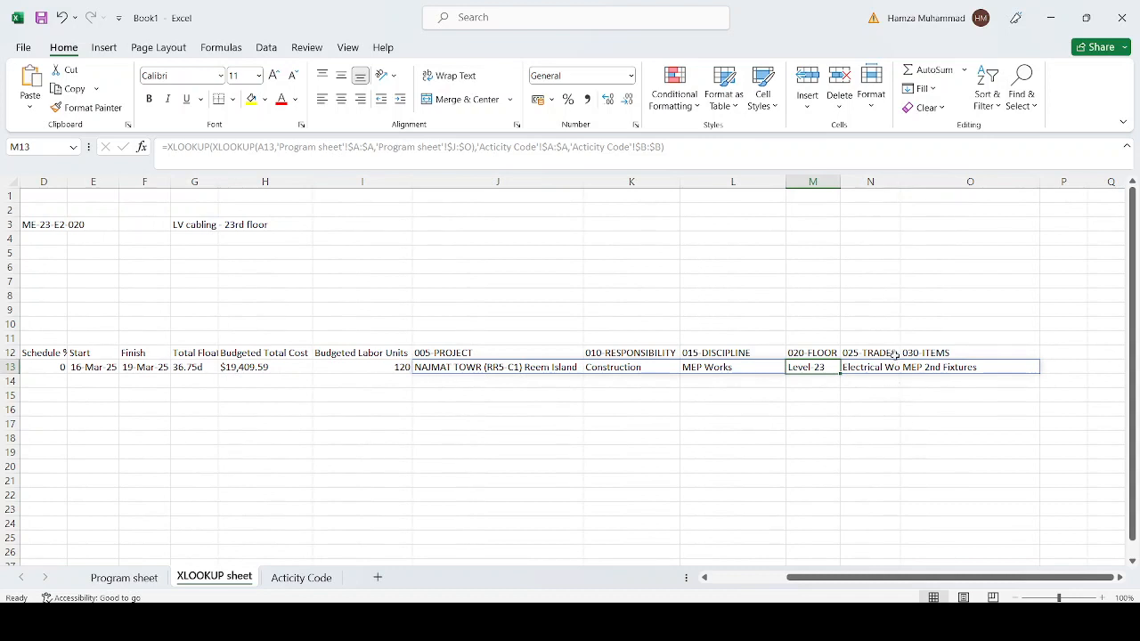
{"action": "double_click", "coordinate": [899, 182]}
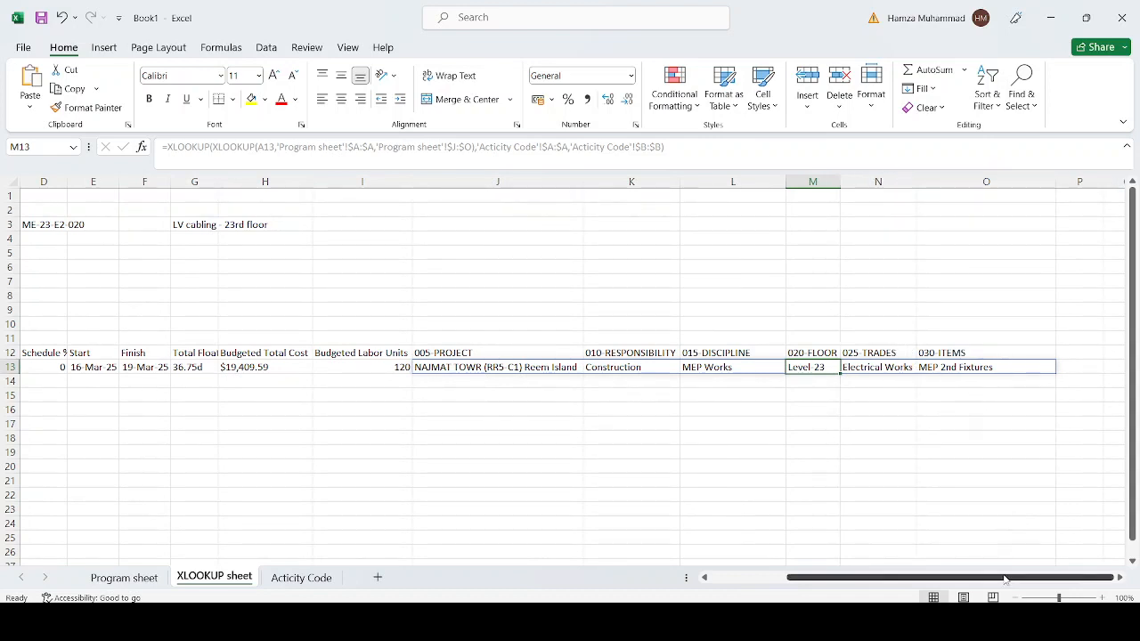
{"action": "left_click_drag", "start_coordinate": [1005, 579], "coordinate": [775, 585]}
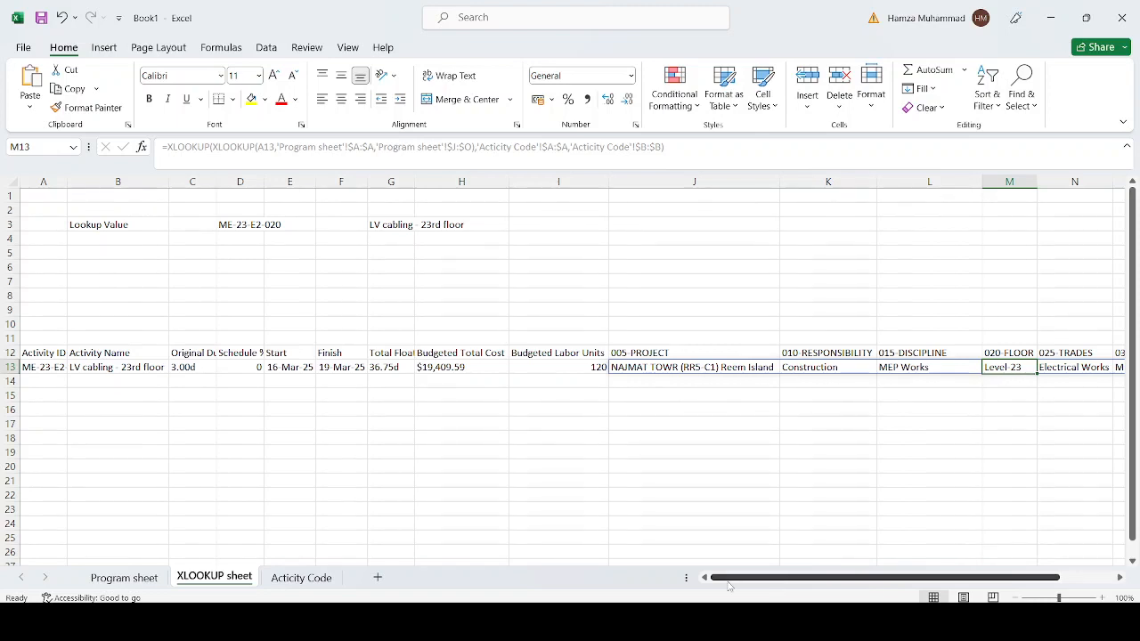
{"action": "left_click", "coordinate": [734, 419]}
{"action": "left_click_drag", "start_coordinate": [712, 367], "coordinate": [891, 368]}
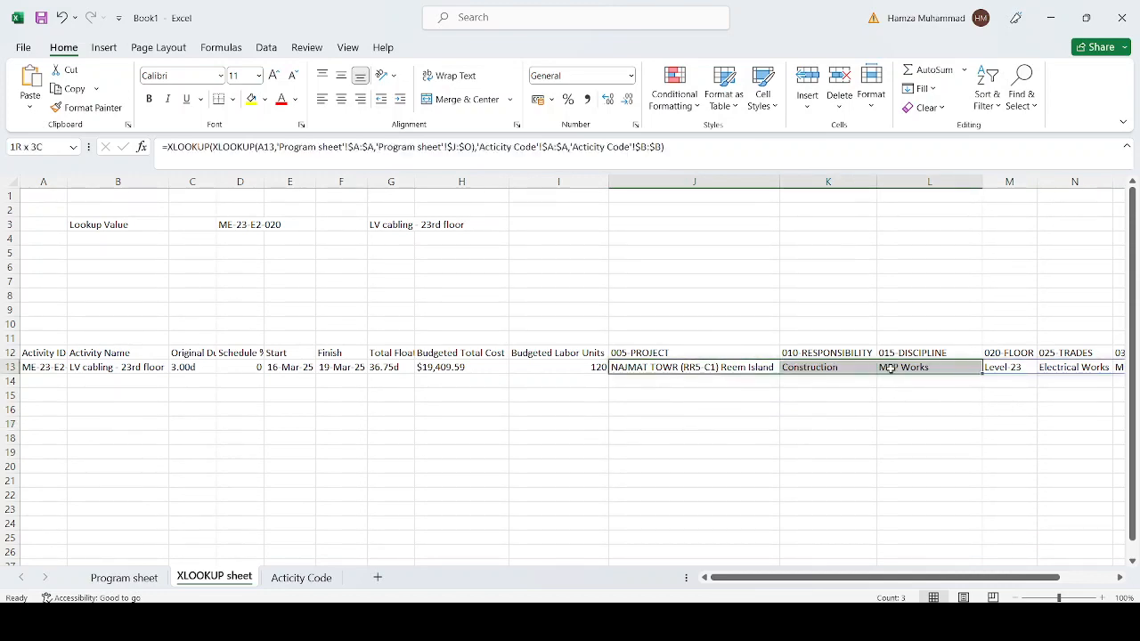
{"action": "left_click_drag", "start_coordinate": [960, 581], "coordinate": [784, 579]}
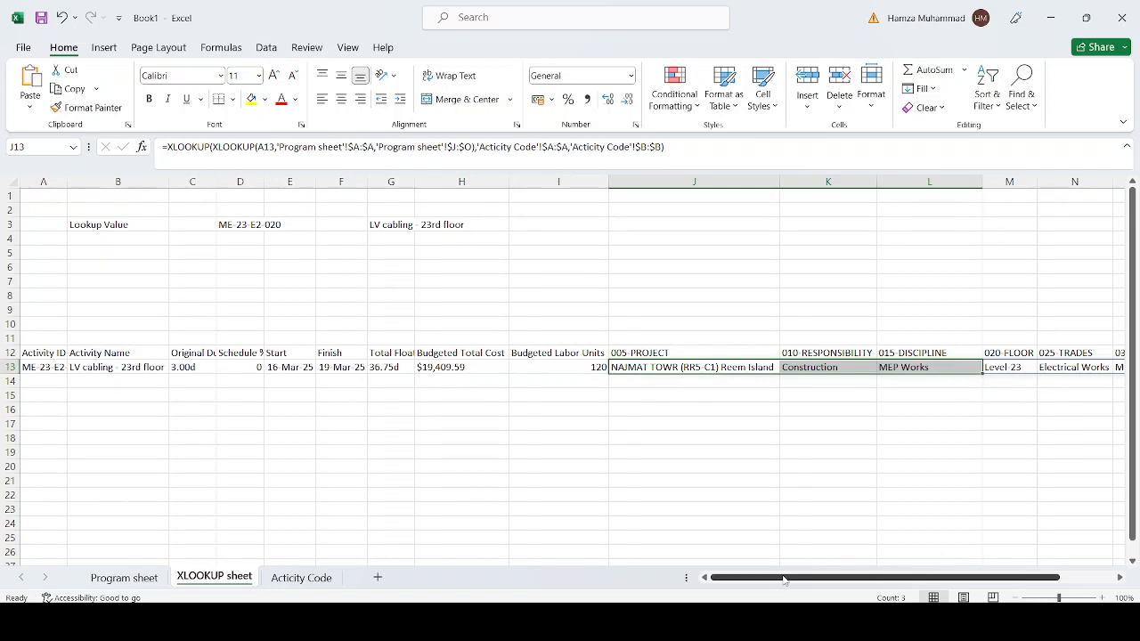
{"action": "left_click", "coordinate": [841, 486]}
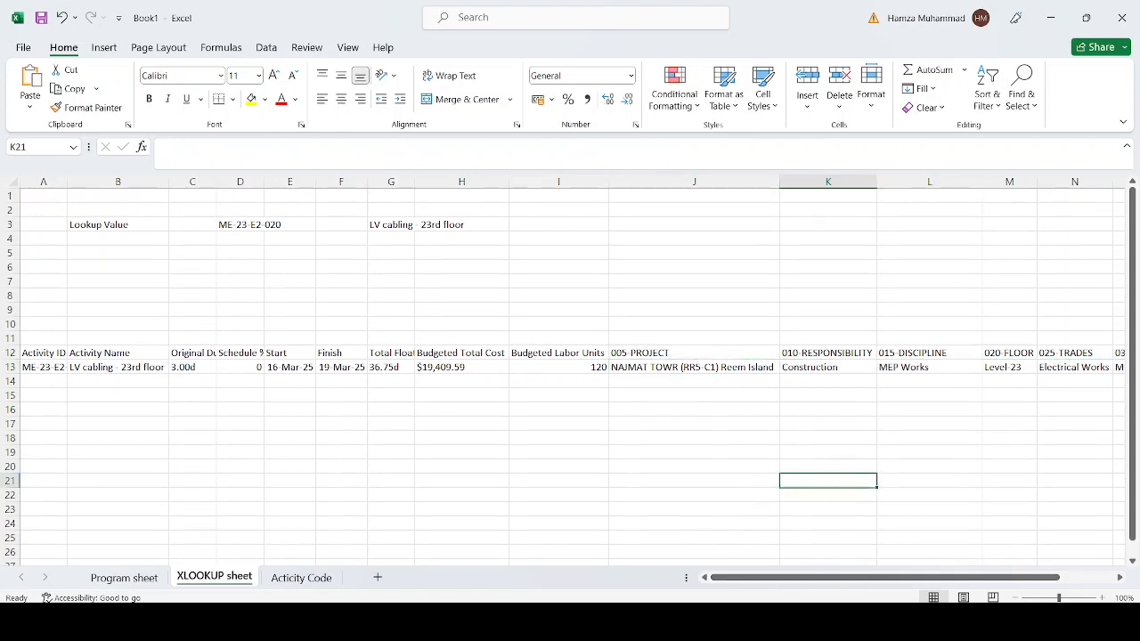